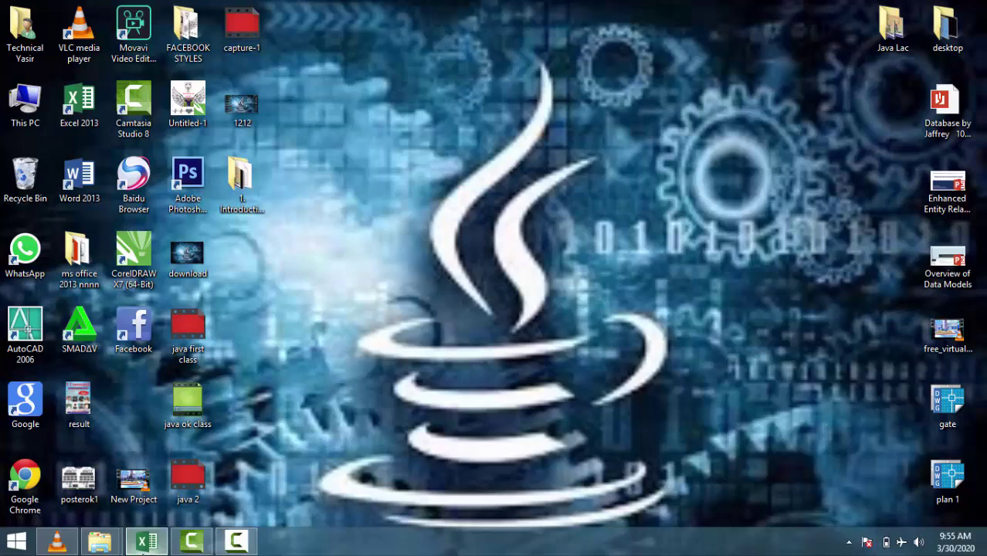
- Restore the Excel Book1 workbook from the taskbar and select a cell on the sheet
click(144, 543)
click(346, 332)
- Delete the word pakistan from cell K6, leaving its peach fill
click(458, 242)
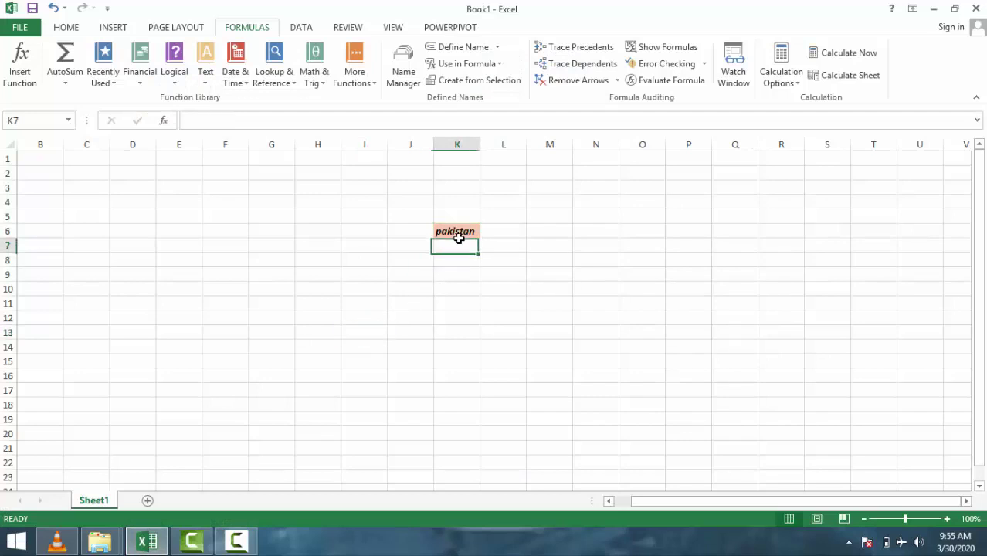
click(456, 232)
key(Delete)
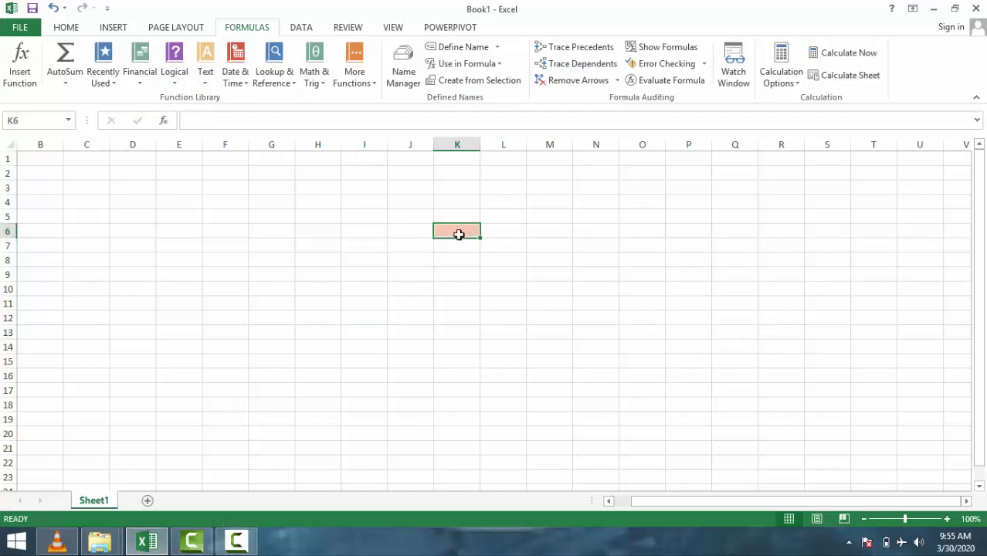
click(374, 319)
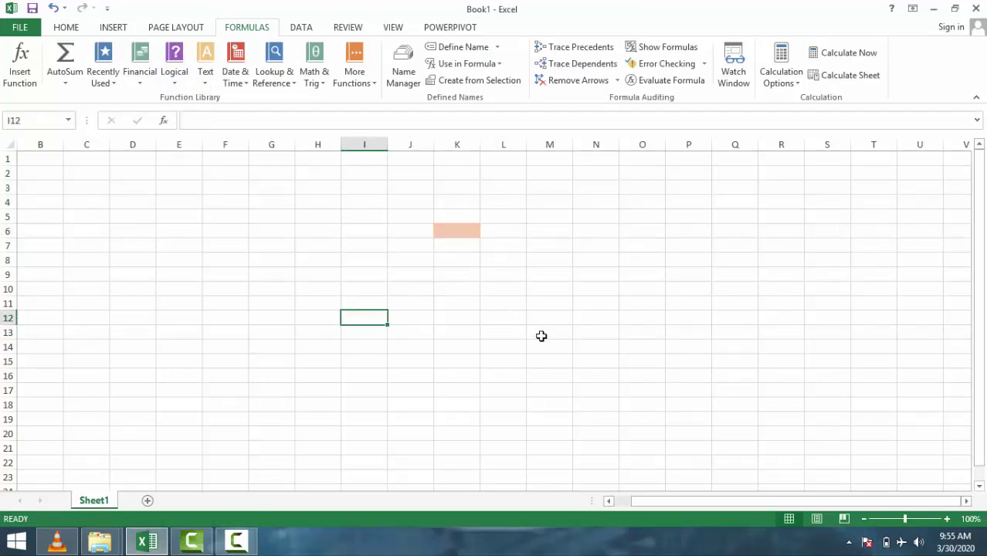
- Switch to the Page Layout tab and select cell N7
click(175, 30)
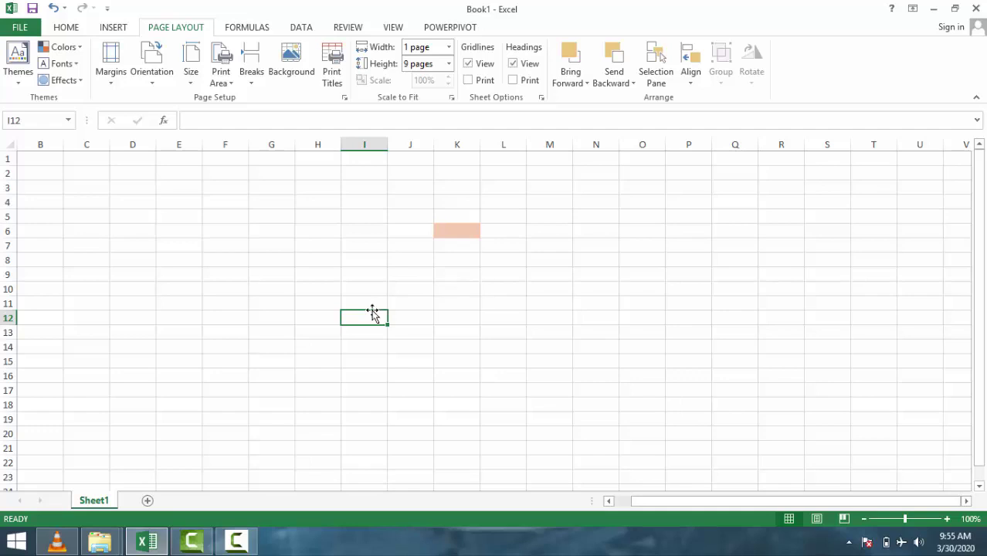
click(245, 241)
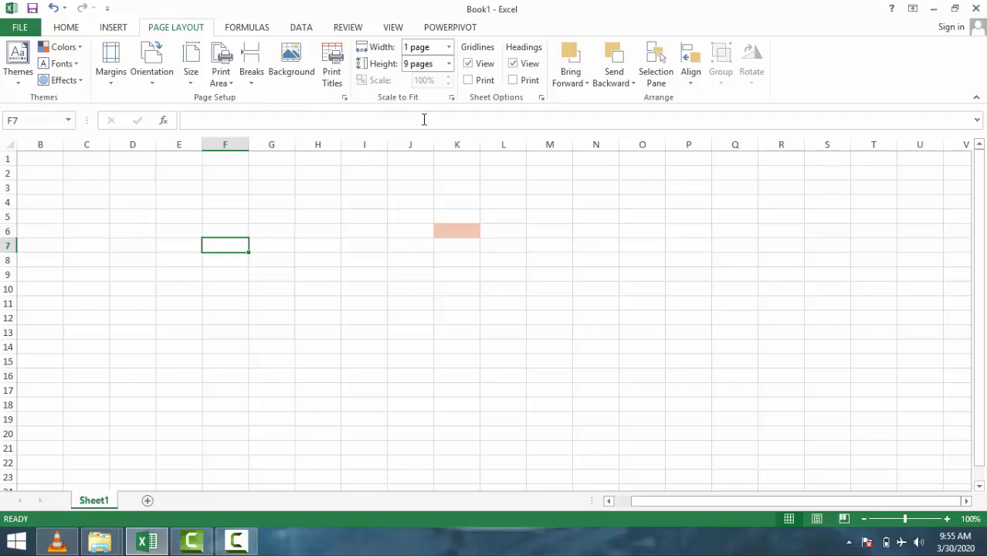
click(448, 335)
click(330, 277)
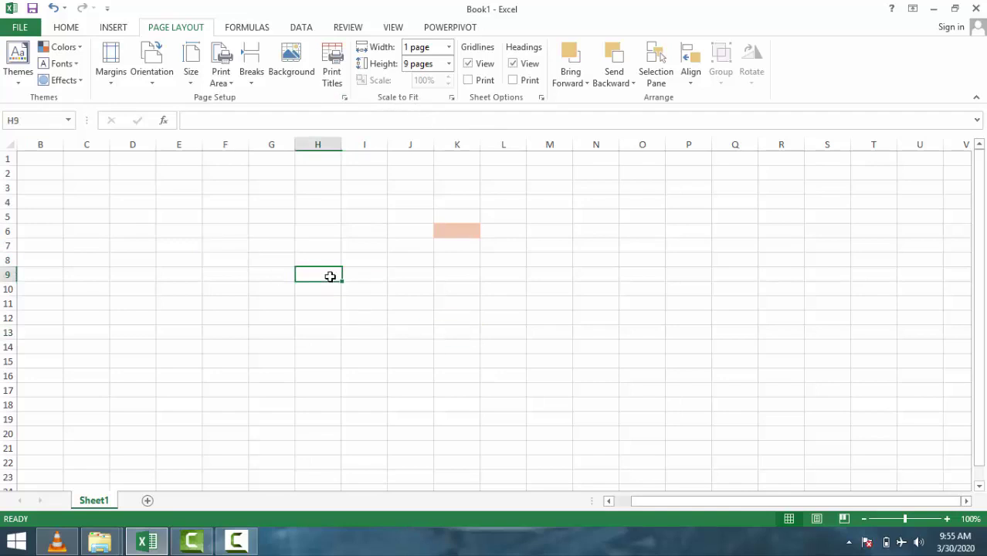
click(370, 328)
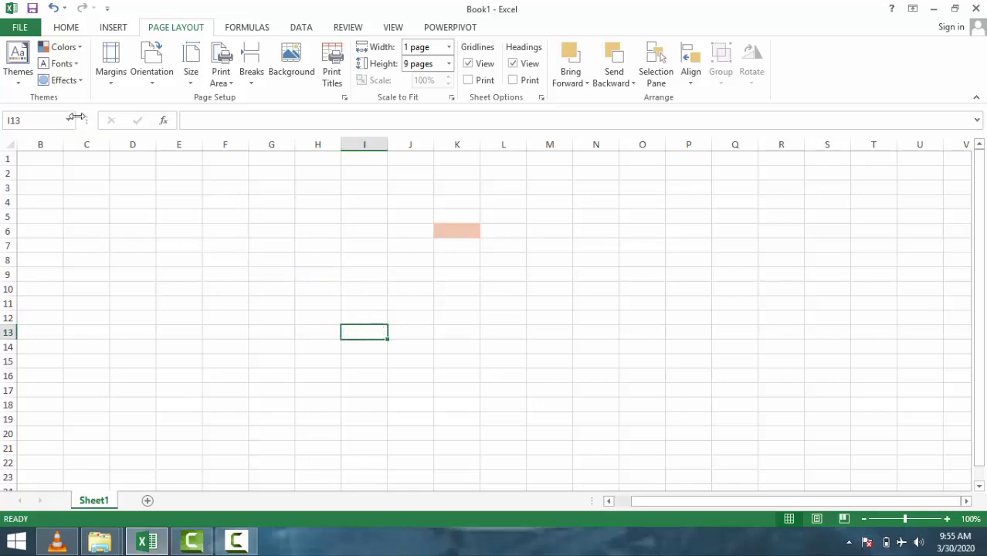
click(611, 240)
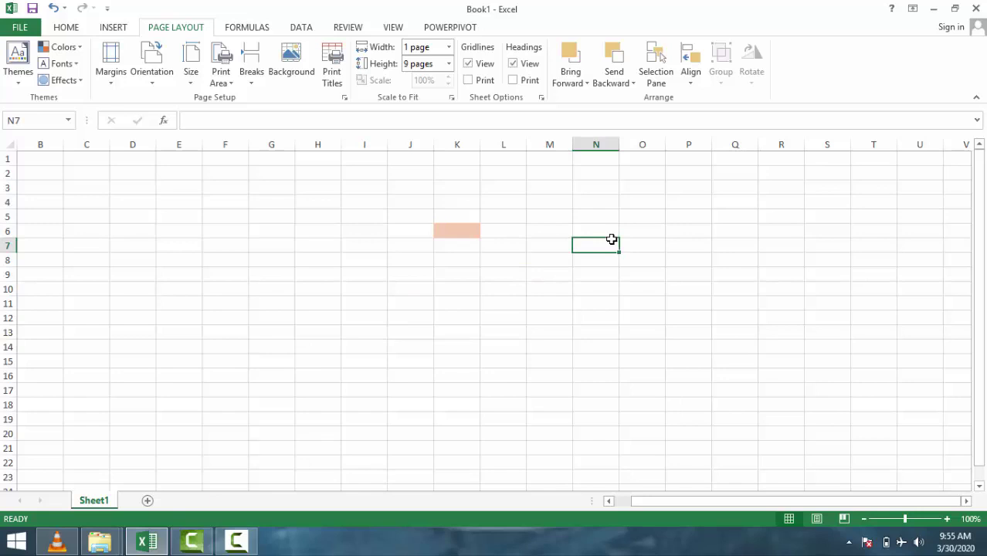
- Enter PAKISTAN in N7 and widen column N to fit it
text(PAKISTA)
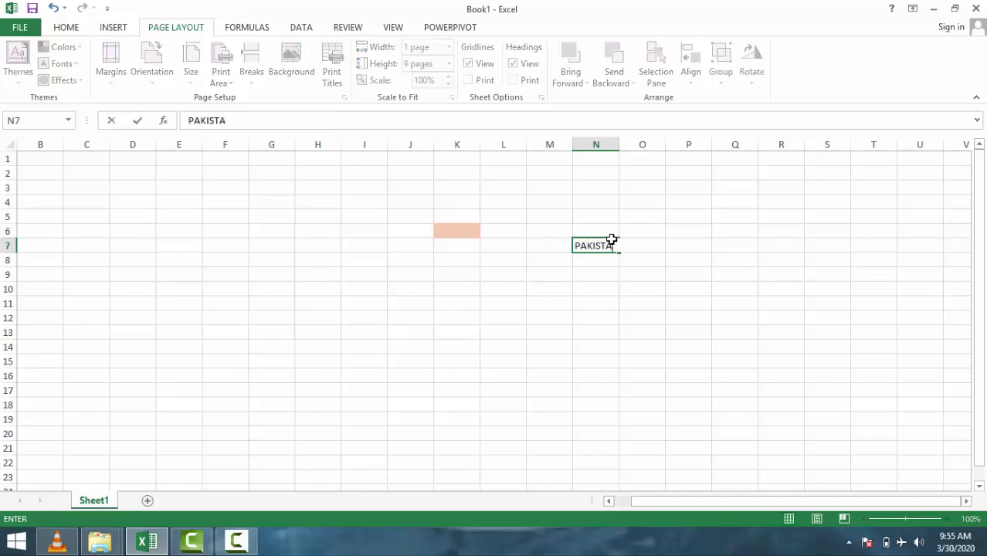
text(N)
click(563, 336)
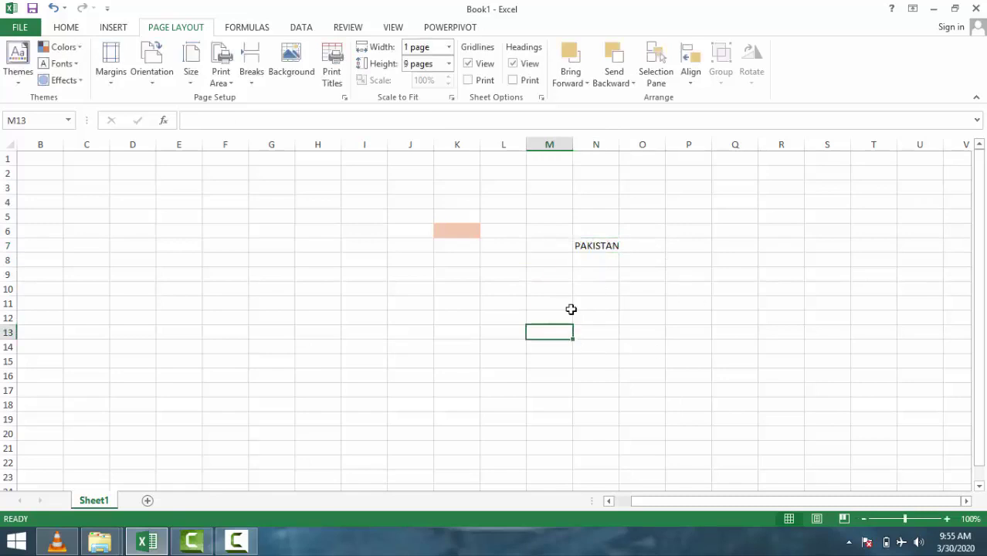
click(599, 249)
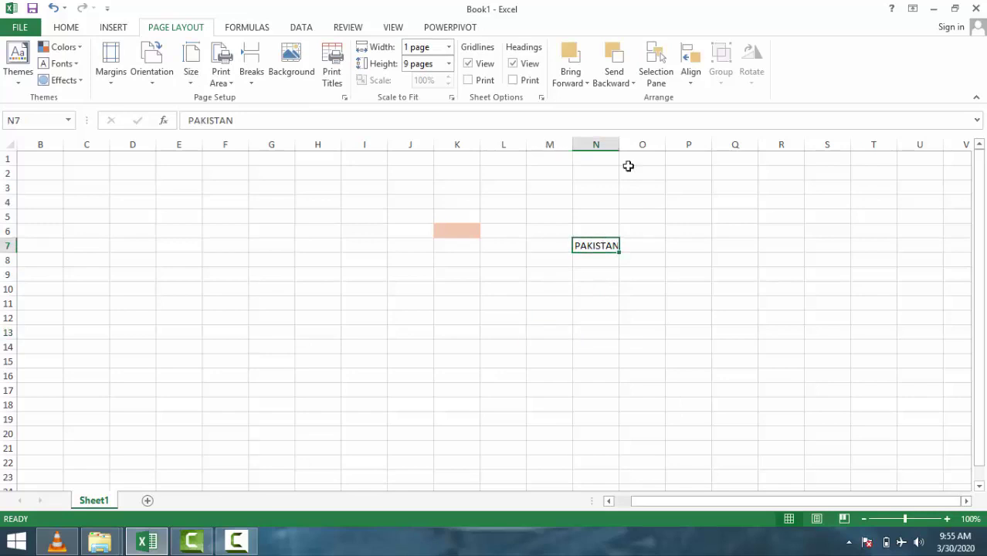
drag(620, 144, 644, 148)
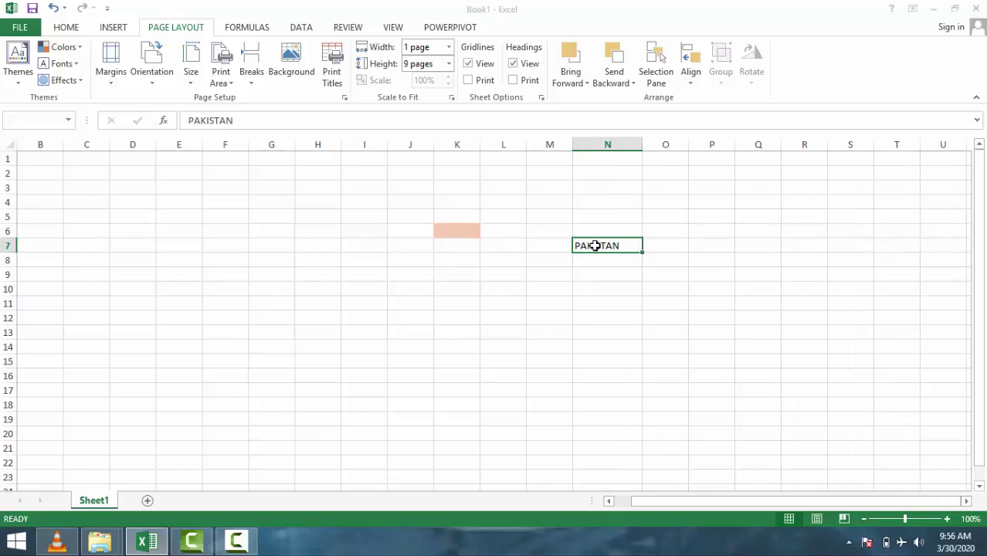
key(ctrl+e)
click(493, 313)
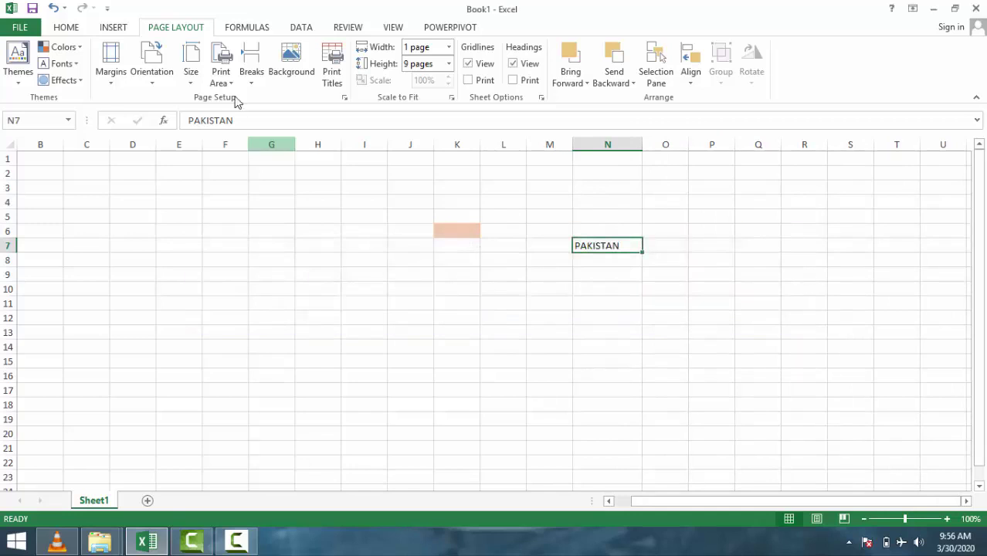
- Make PAKISTAN bold, italic and centred on a yellow fill
click(69, 29)
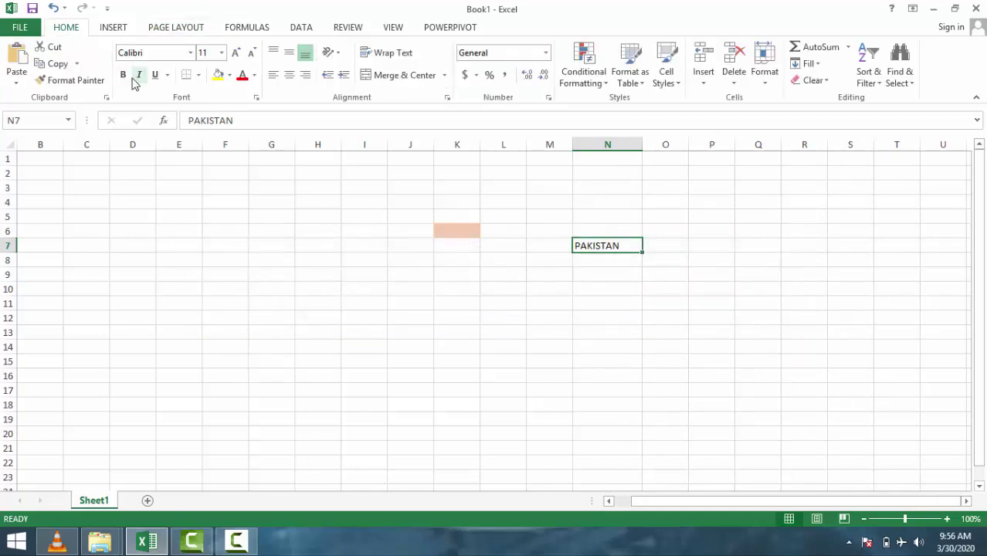
click(123, 75)
click(141, 77)
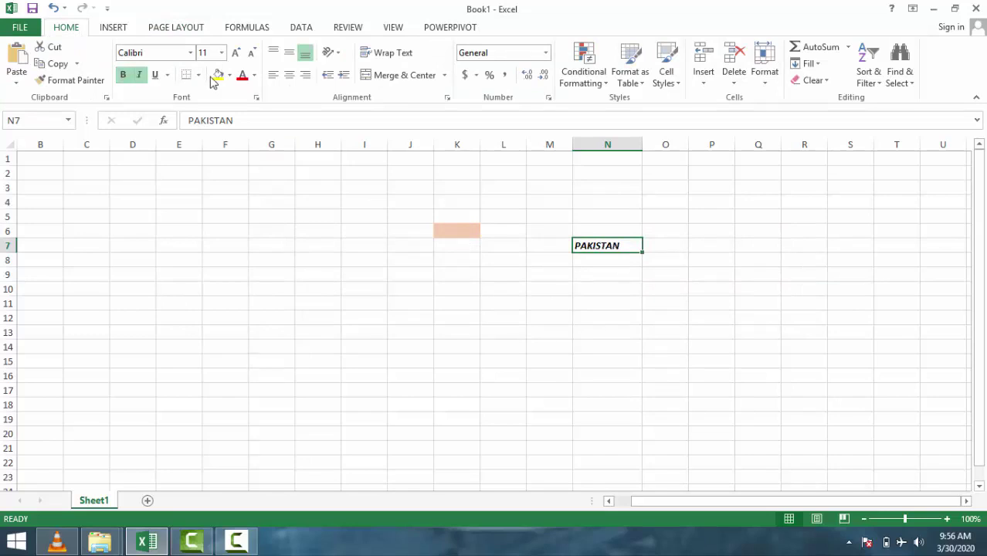
click(218, 76)
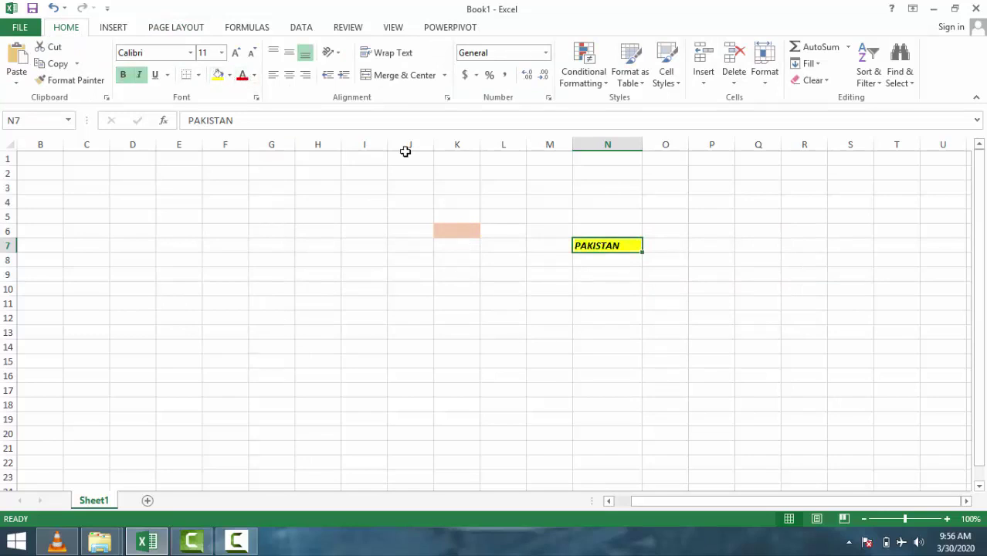
click(288, 77)
drag(573, 245, 598, 244)
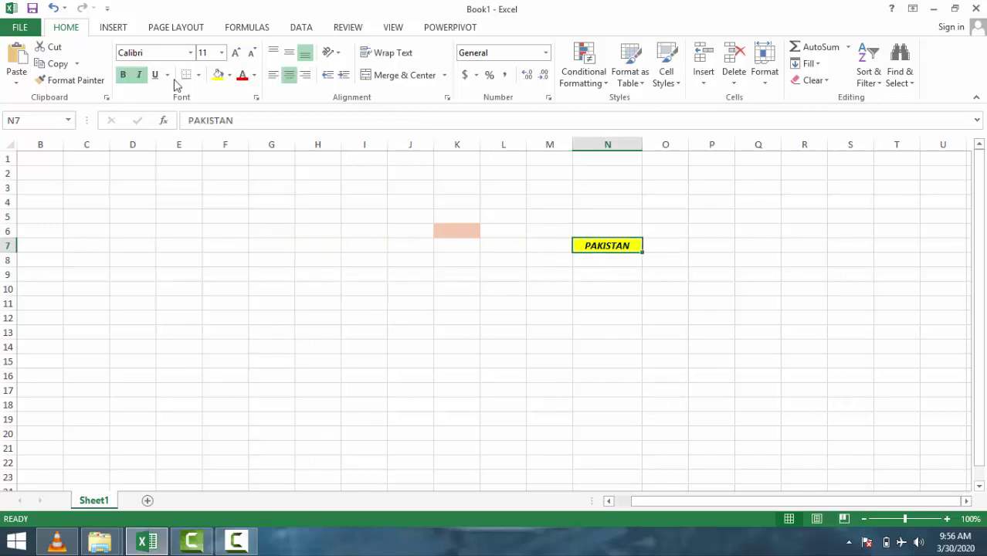
click(189, 27)
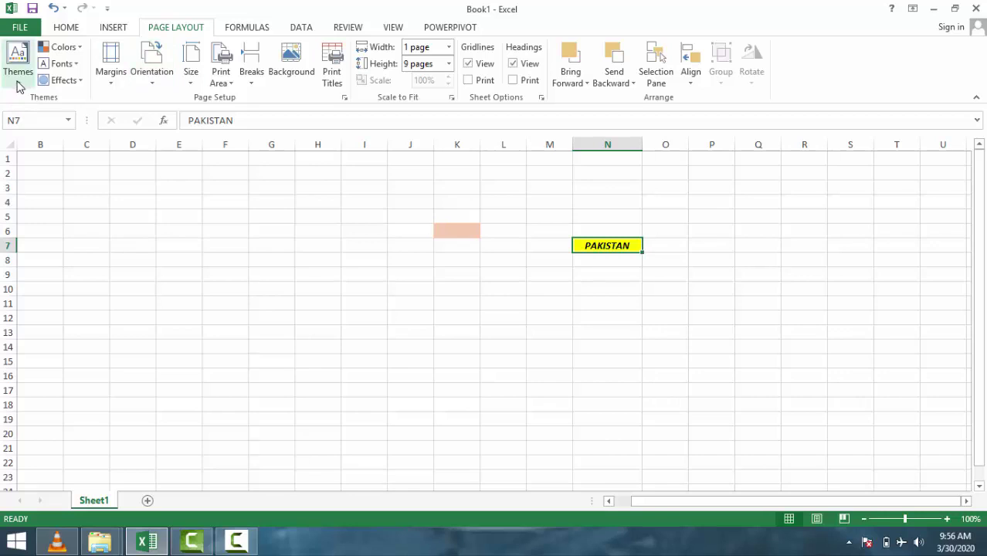
- Apply the Organic theme to the workbook and select N7
click(19, 85)
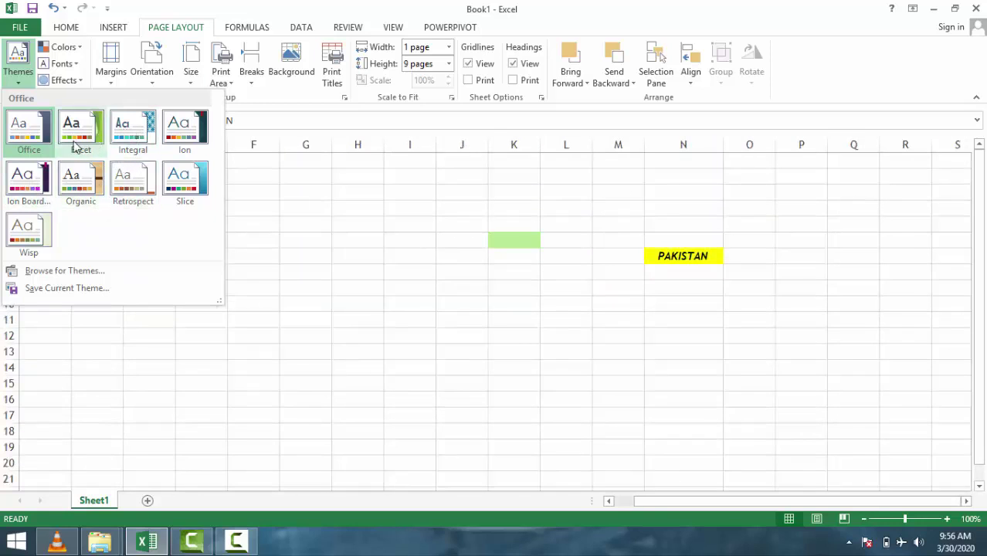
click(75, 187)
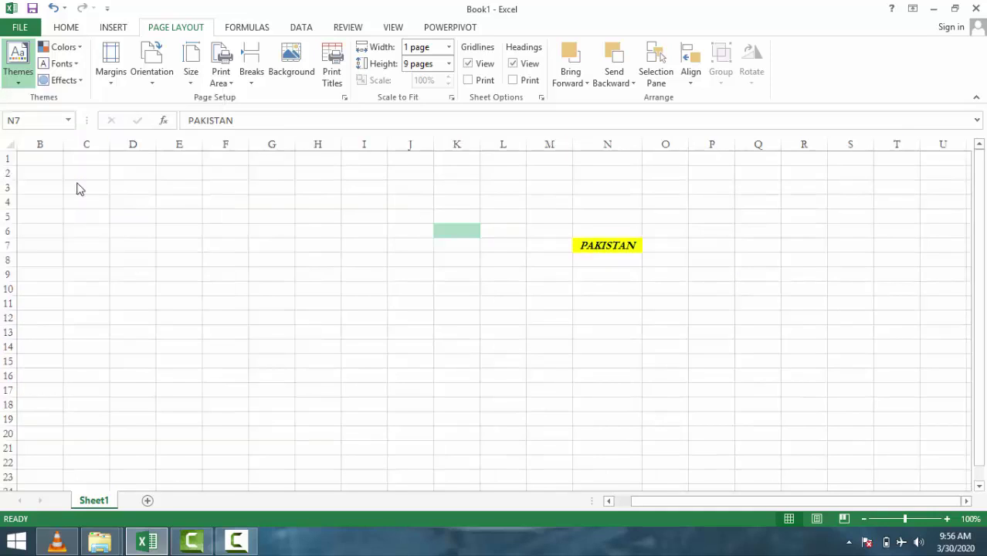
click(449, 291)
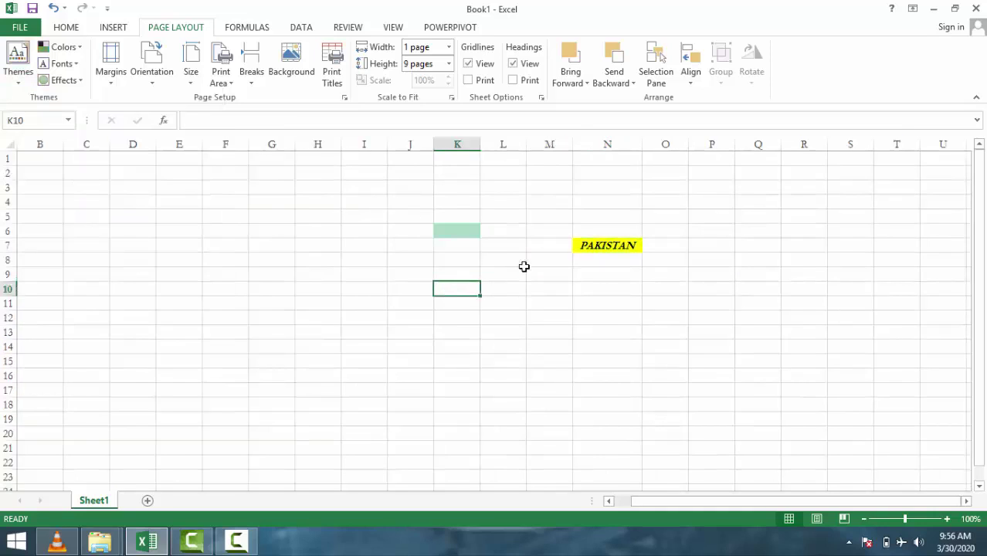
click(618, 247)
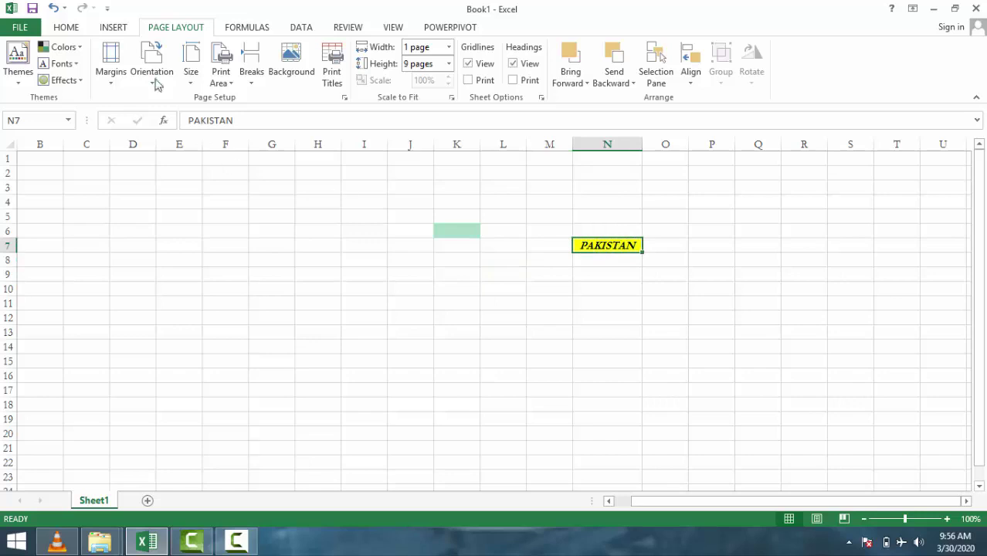
- Change N7's fill to white, then reapply a theme from the Themes gallery
click(67, 28)
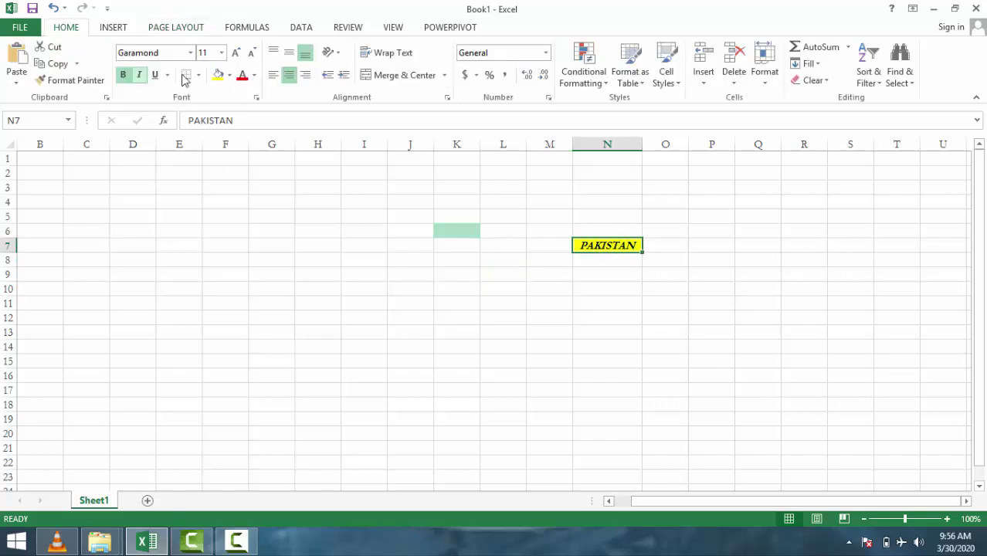
click(230, 80)
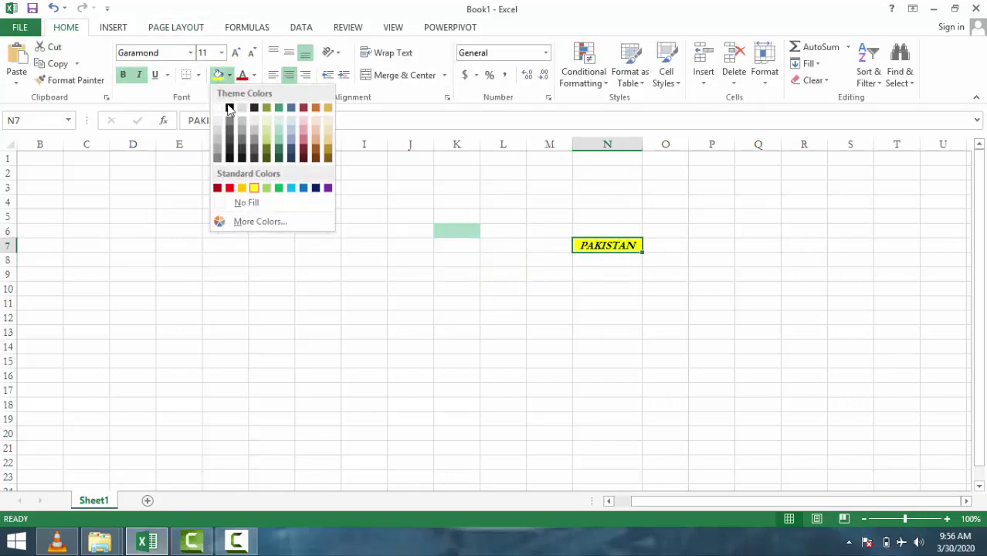
click(224, 108)
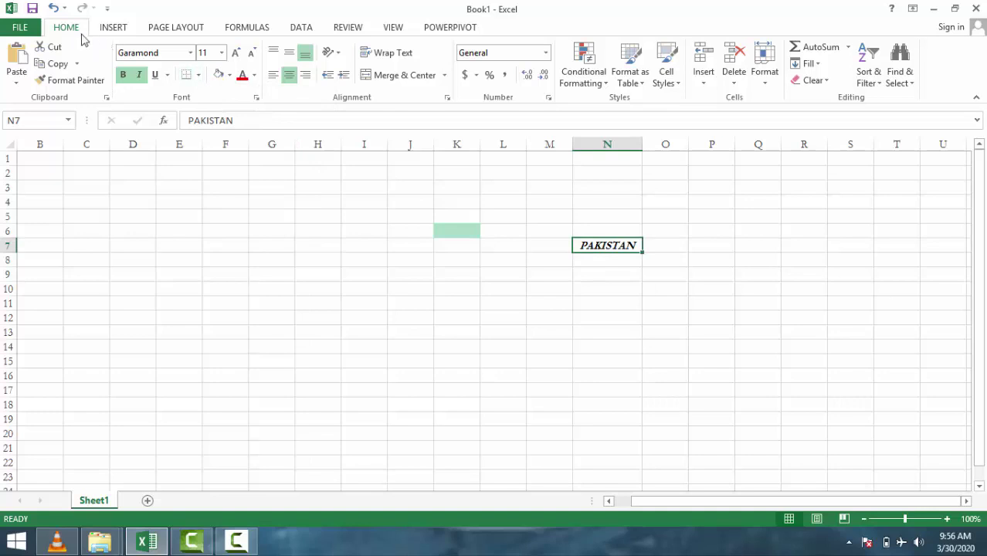
click(154, 29)
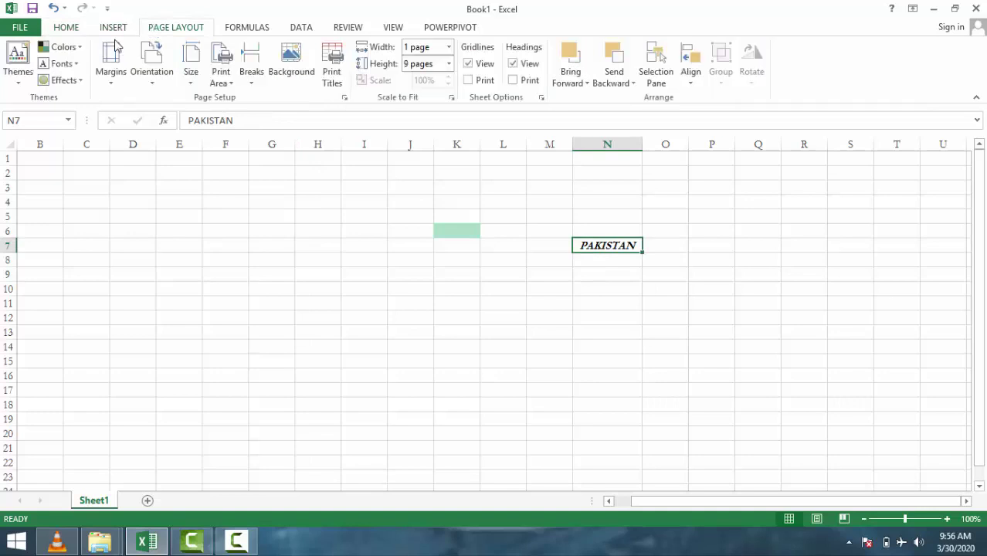
click(18, 65)
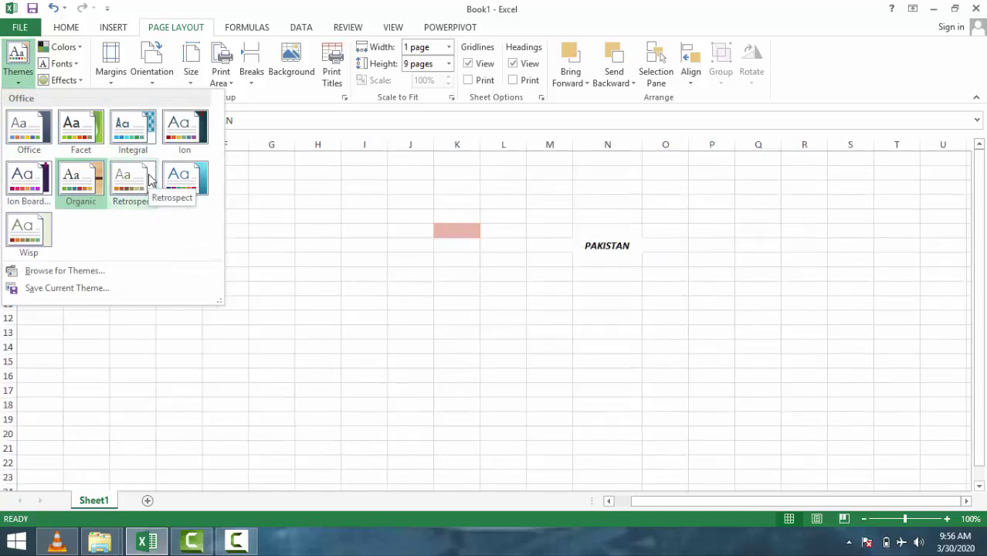
click(199, 172)
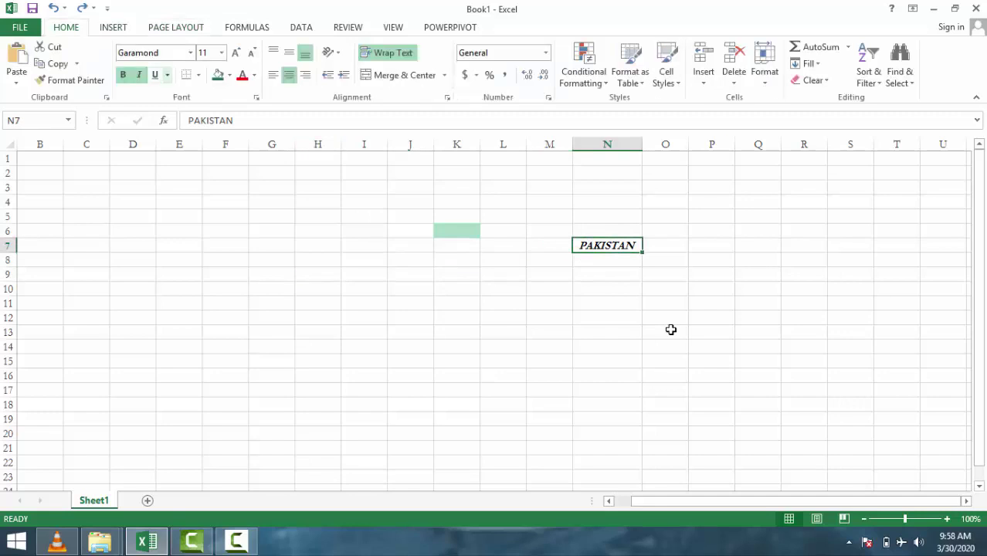
- Give cell N7 a light green fill using the Alt+H keyboard shortcuts
key(alt+h)
key(h)
key(Right)
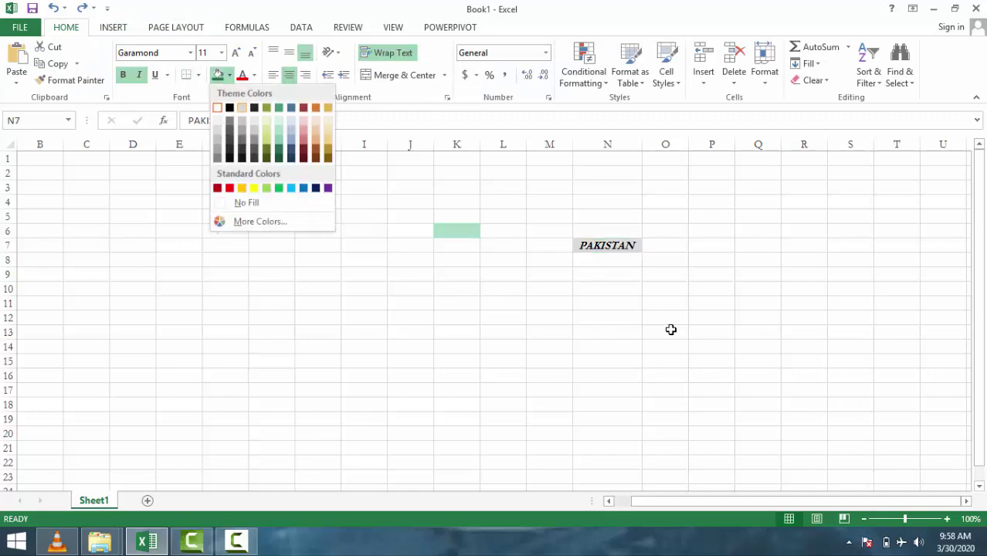
key(Right)
key(Right)
key(Right)
key(Down)
key(Return)
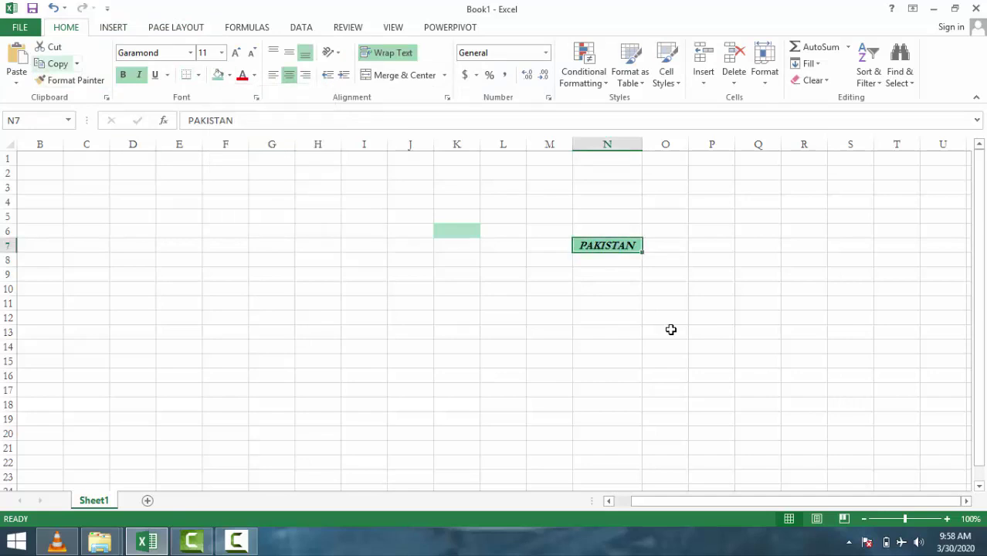
- Preview the Facet, Integral, Wisp and Organic themes, then close the gallery without applying any
key(alt+p)
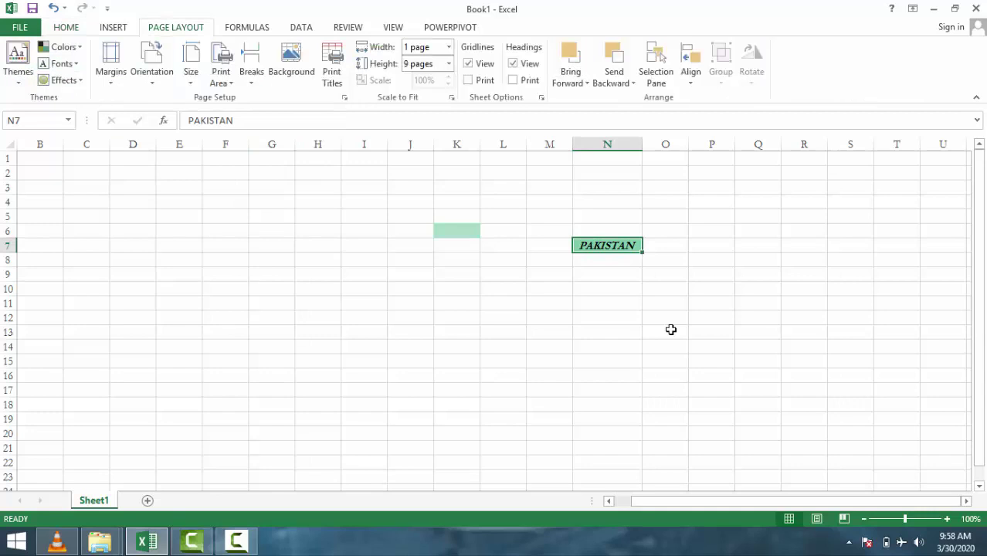
key(Return)
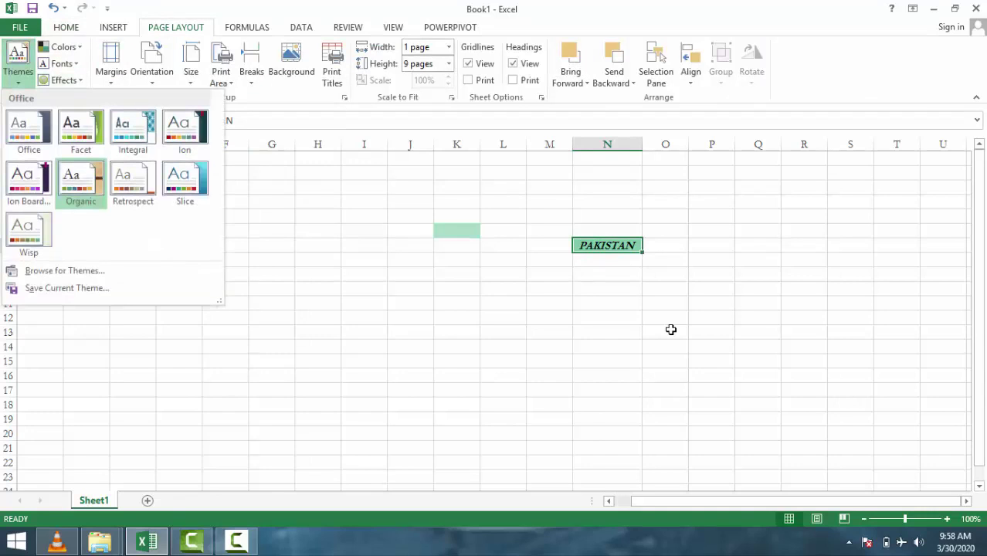
key(Right)
key(Right)
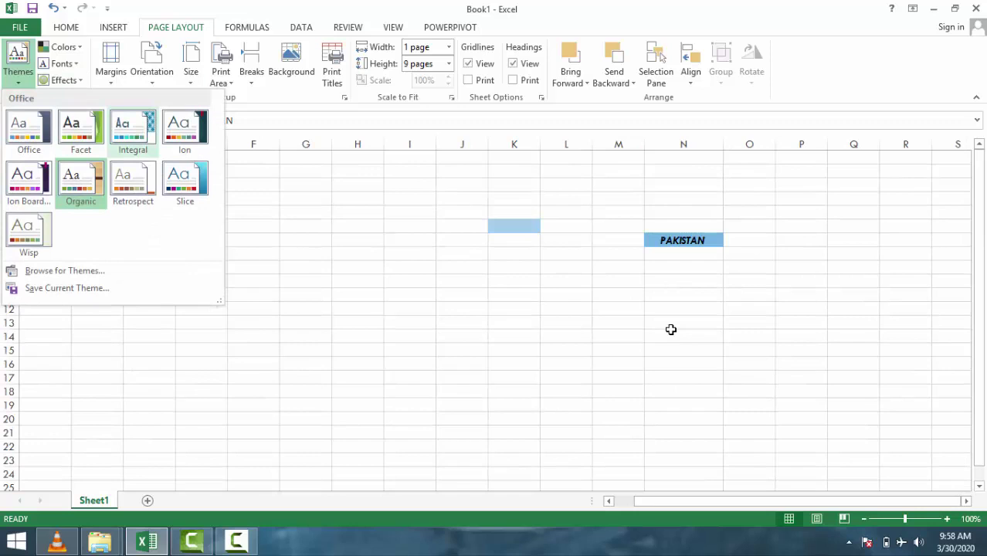
key(Right)
key(Down)
key(Left)
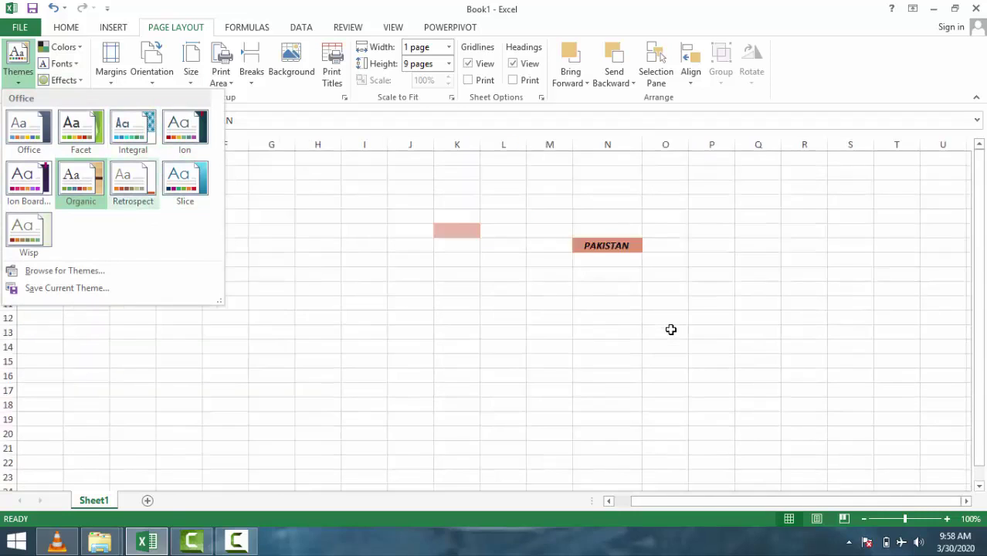
key(Left)
key(Left)
key(Down)
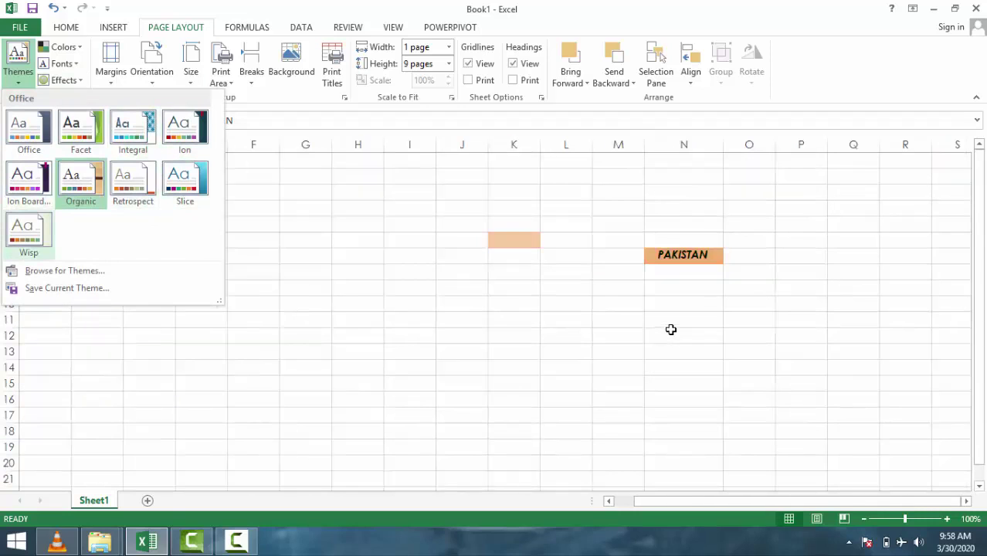
key(Up)
key(Right)
key(Down)
key(Up)
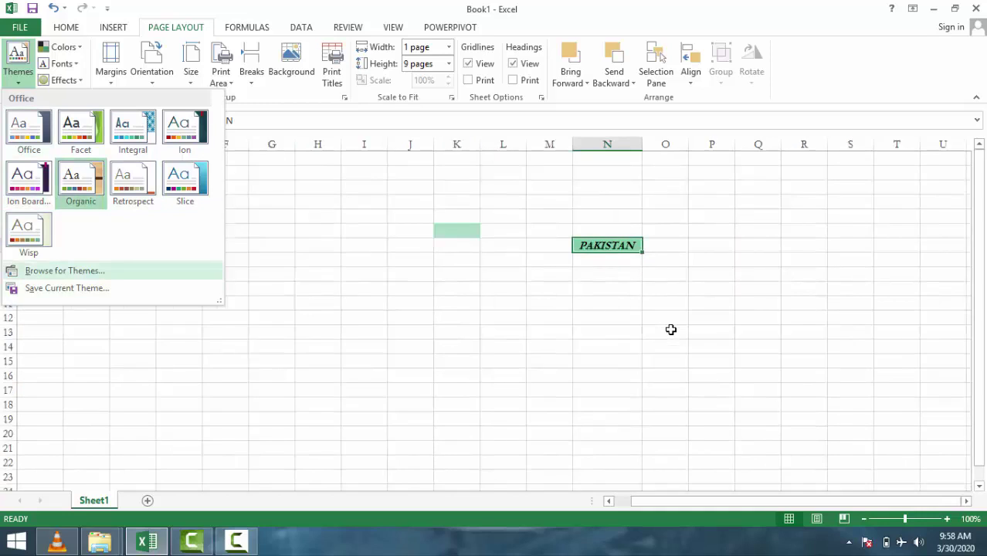
key(Down)
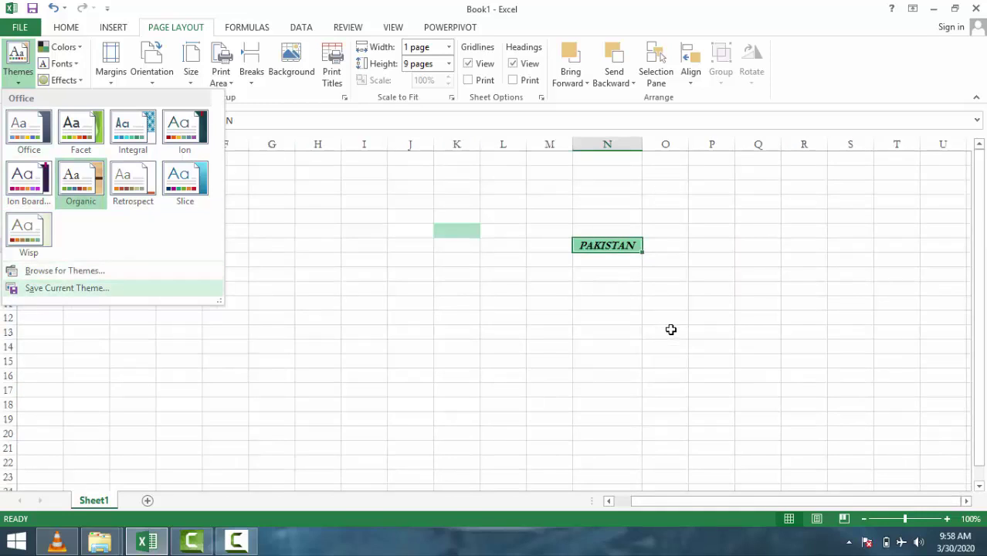
key(Escape)
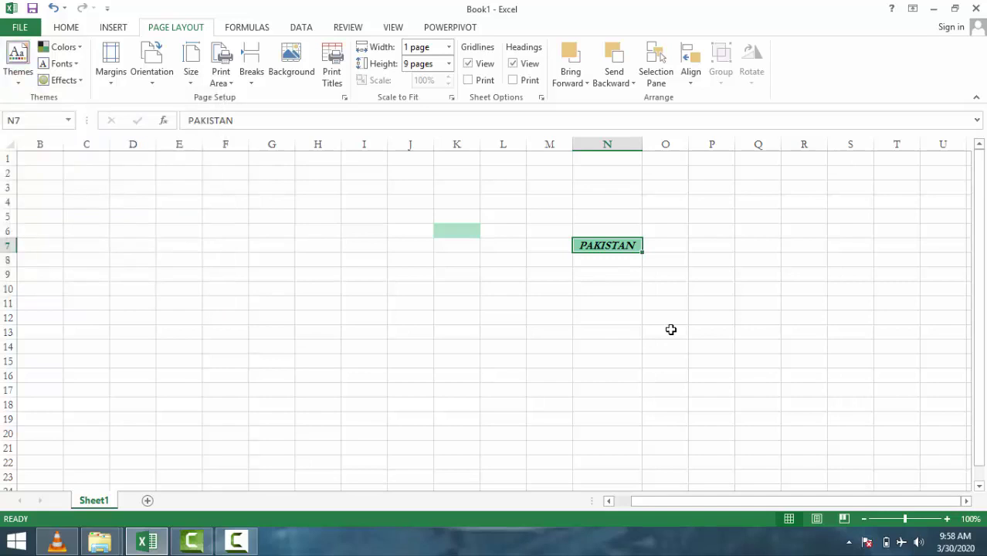
key(Right)
key(Up)
key(Up)
key(Return)
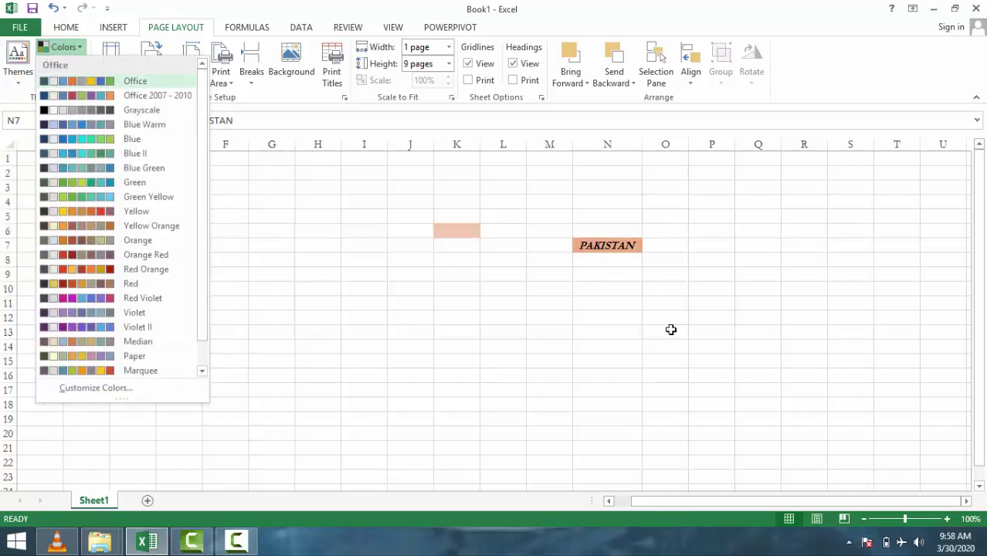
key(Down)
key(Down)
key(Down)
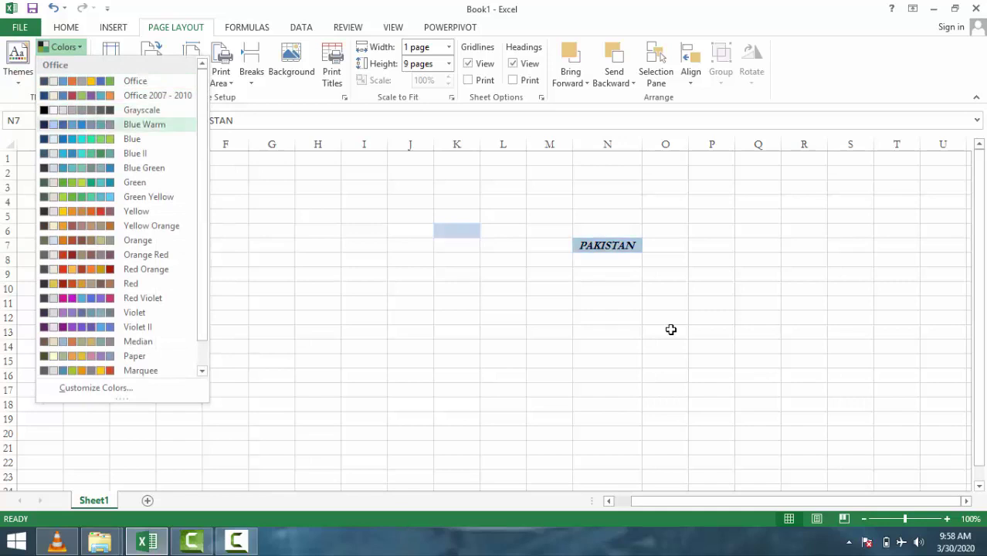
key(Down)
key(Down)
key(Down)
key(Down)
key(Down)
key(Down)
key(Down)
key(Down)
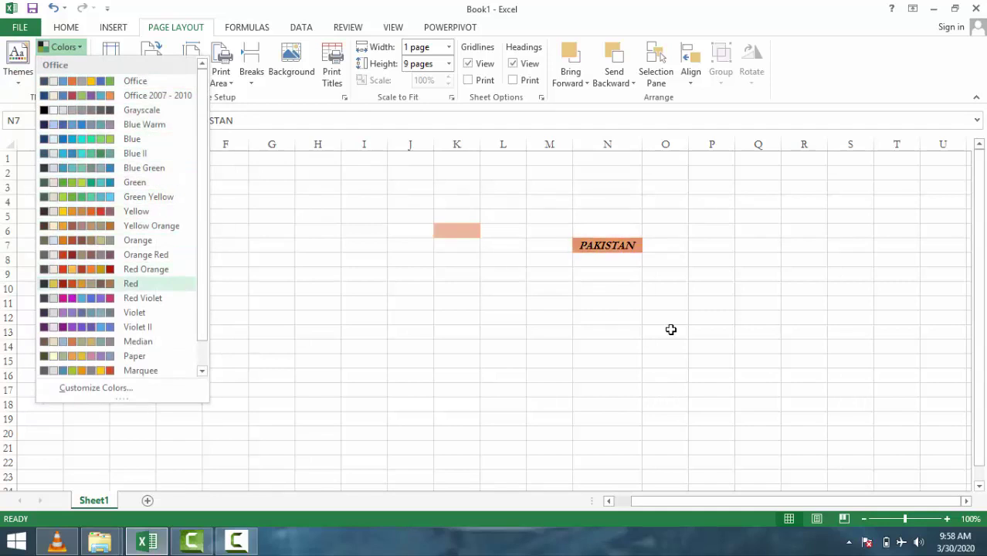
key(Down)
key(Down)
key(Down)
key(Down)
key(Return)
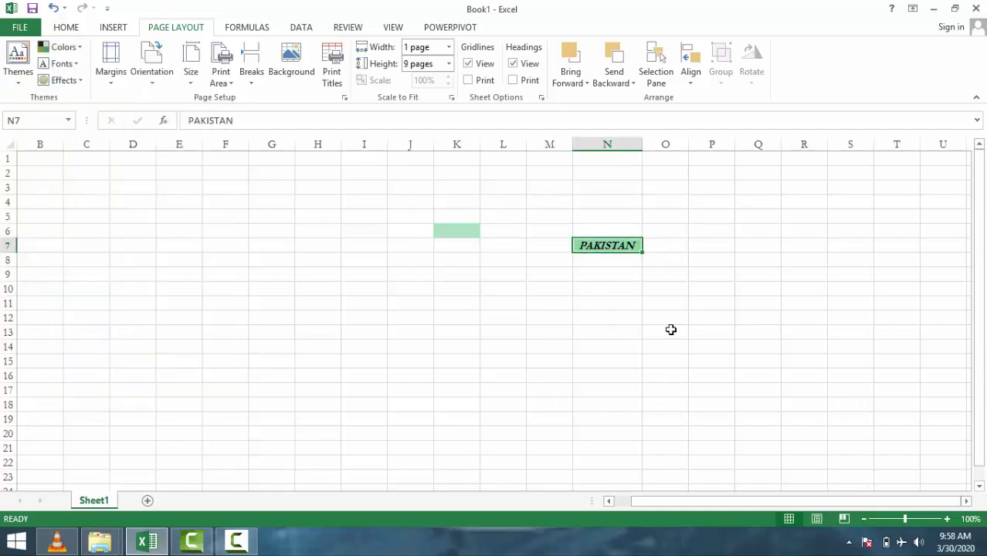
key(Down)
key(Up)
key(Return)
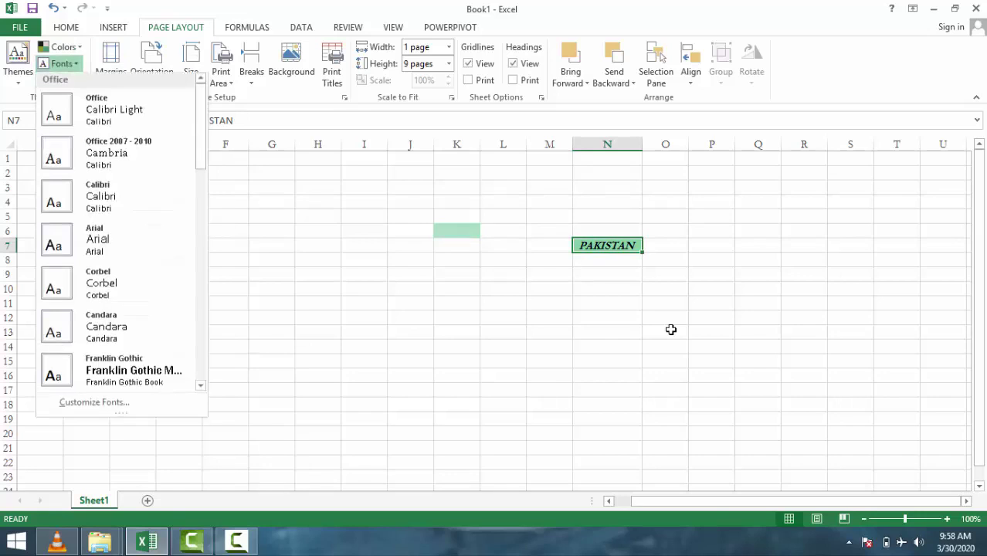
key(Down)
key(Down)
key(Down)
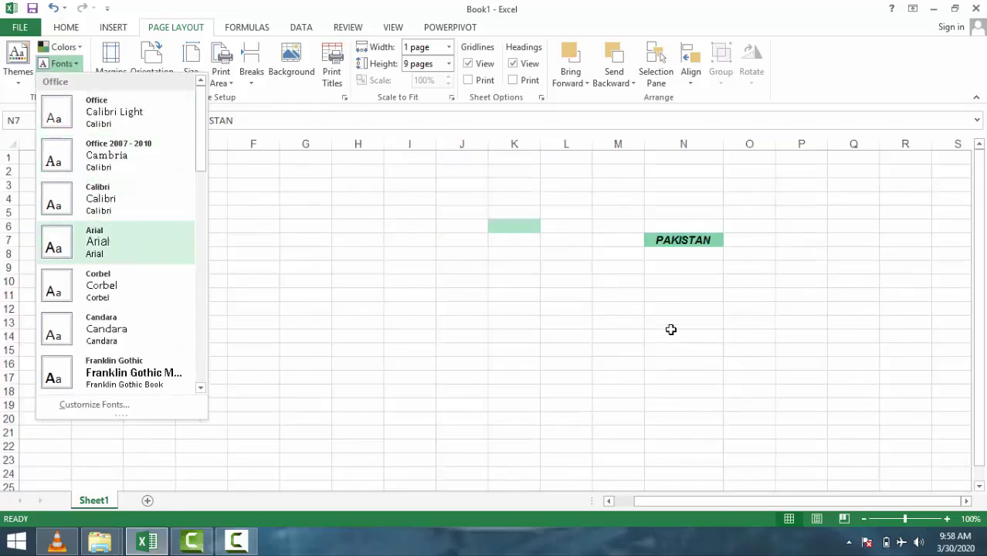
key(Down)
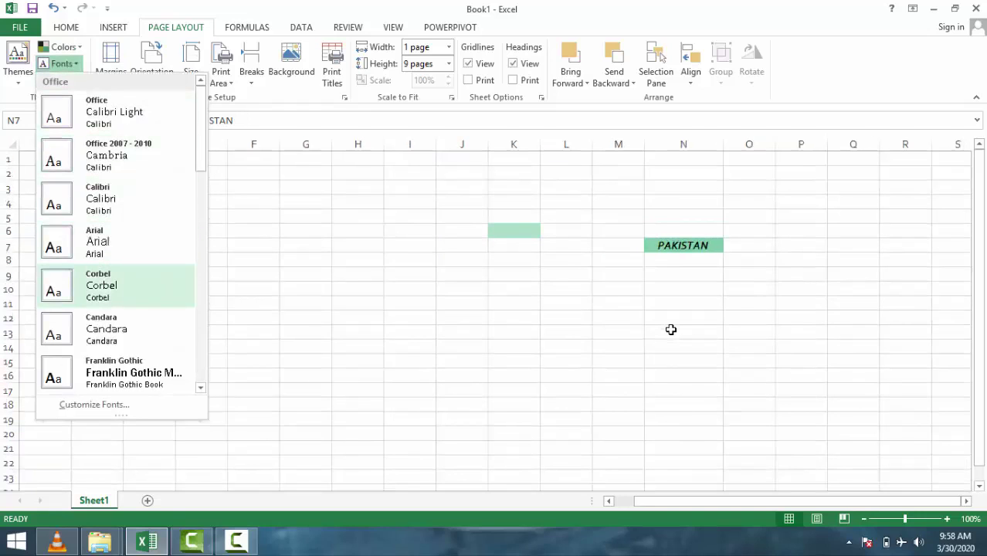
key(Down)
key(Up)
key(Up)
key(Up)
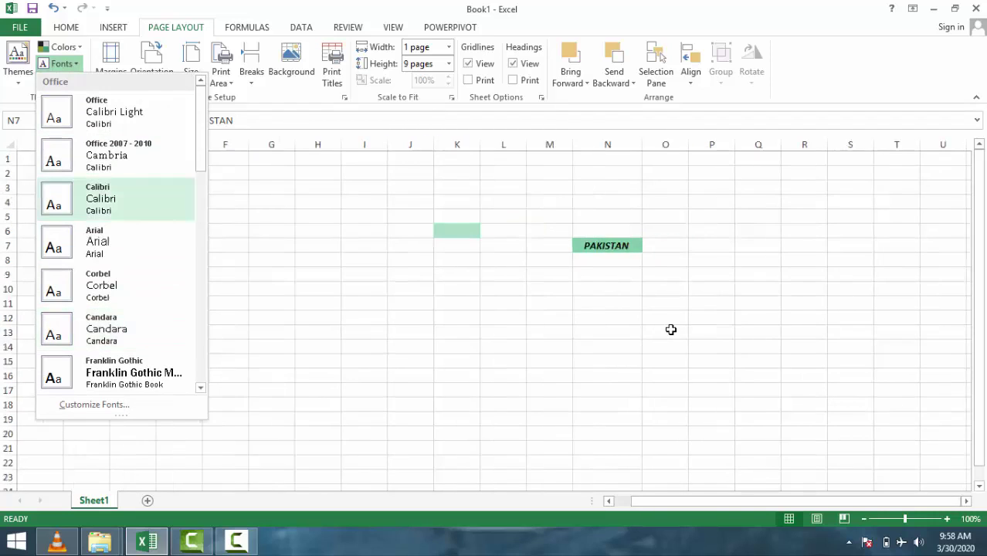
key(Up)
key(Return)
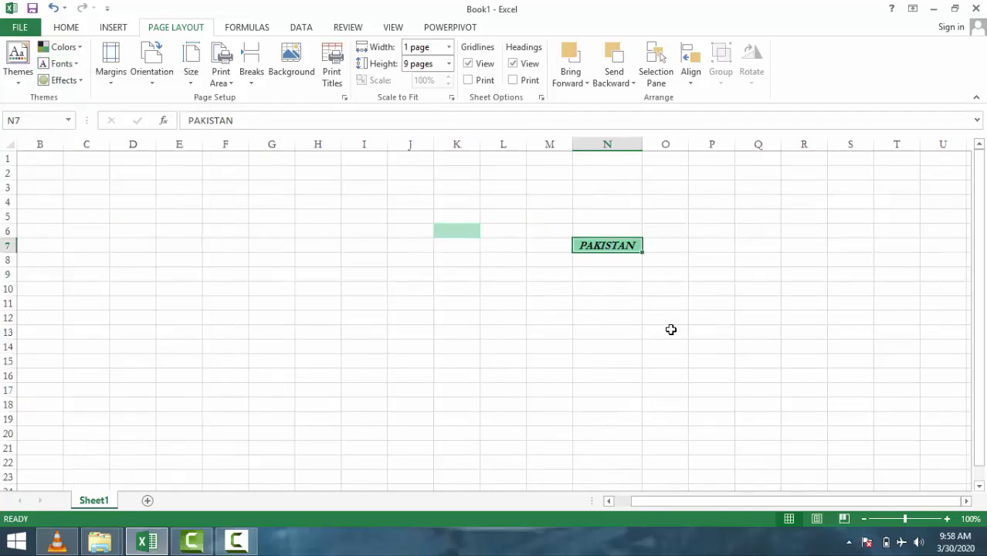
key(Down)
key(Return)
key(Right)
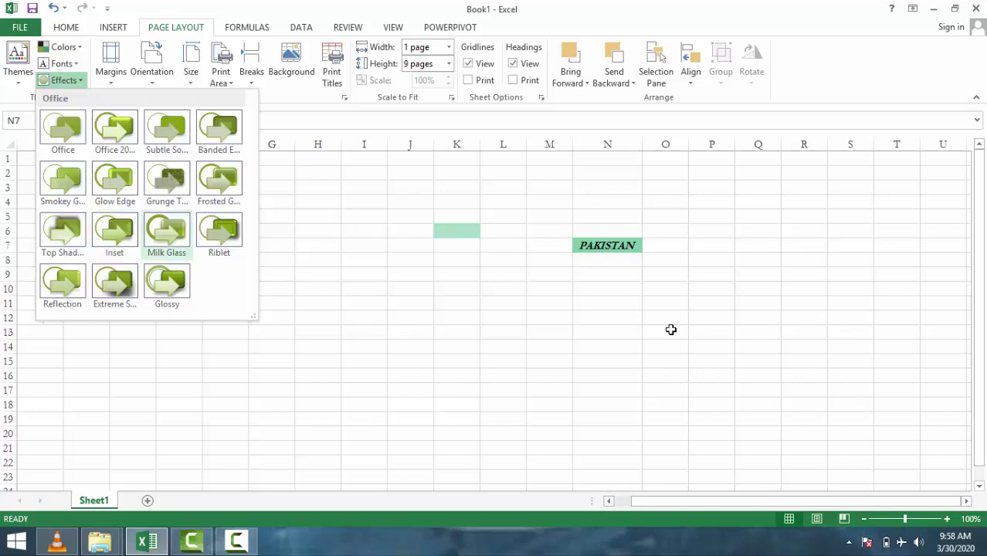
key(Up)
key(Left)
key(Left)
key(Up)
key(Right)
key(Right)
key(Left)
key(Return)
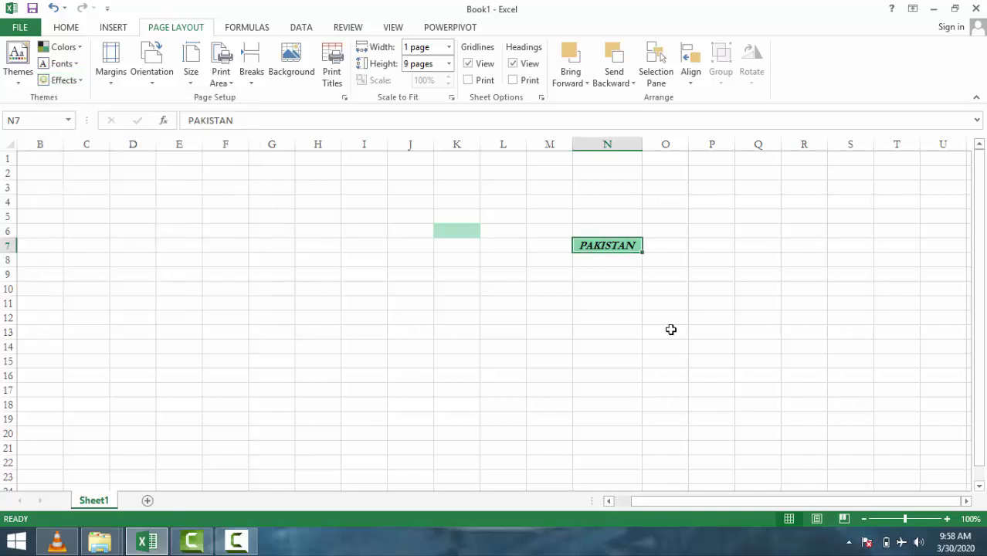
key(Left)
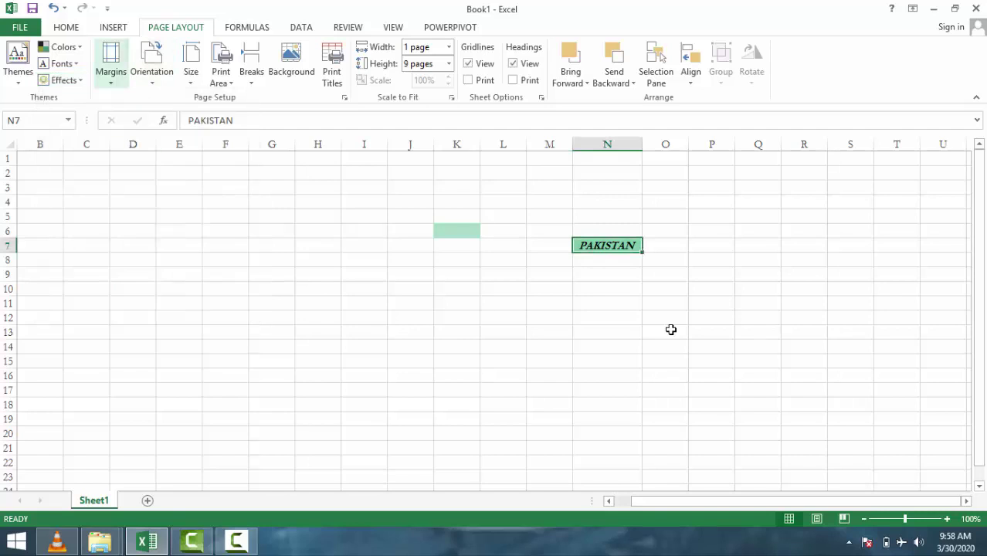
- Set the top page margin to 1.5 through Custom Margins, keeping the narrow side margins
key(Return)
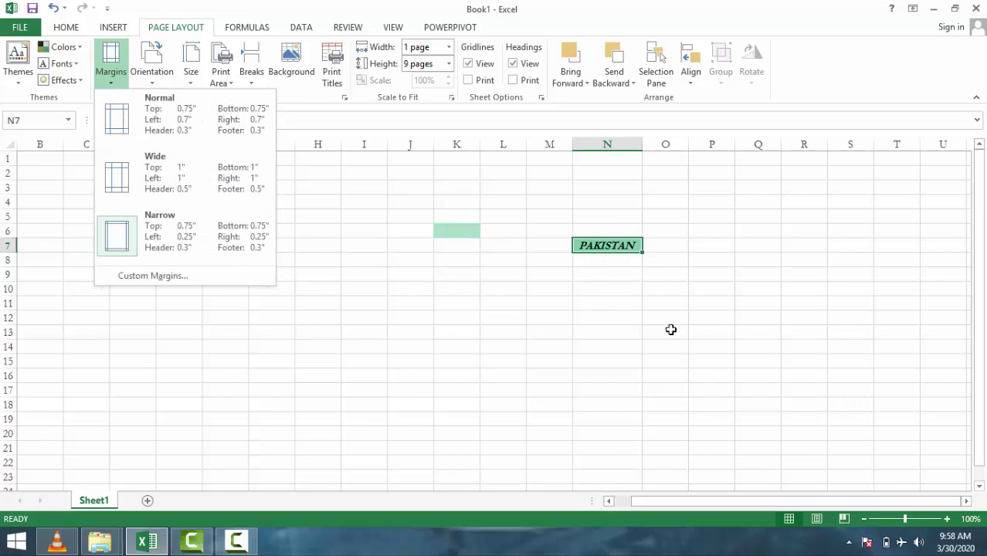
key(Down)
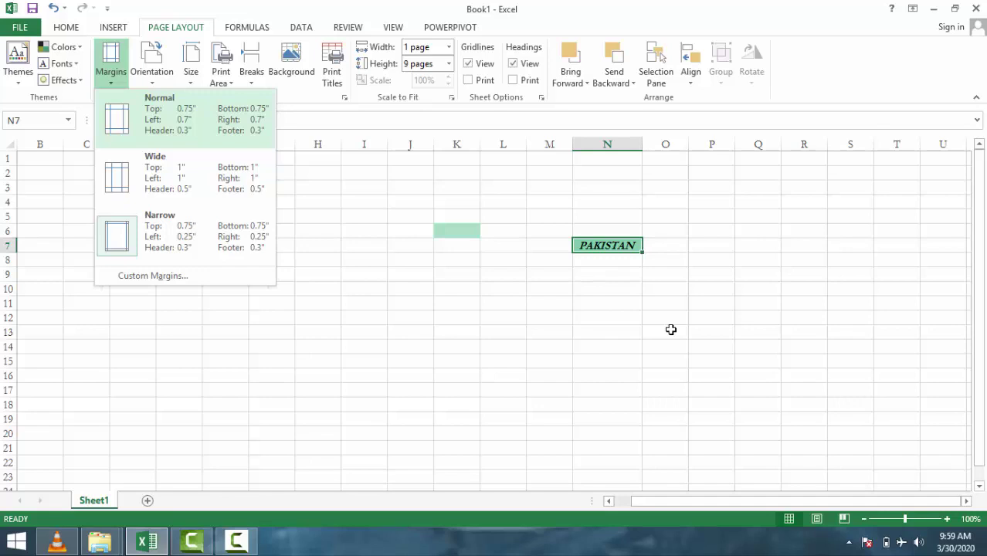
key(Down)
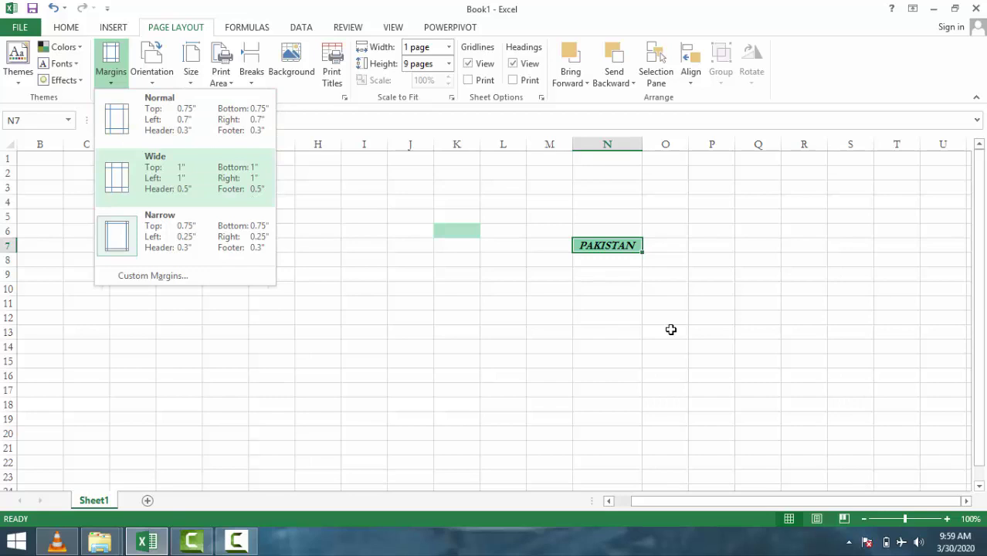
key(Down)
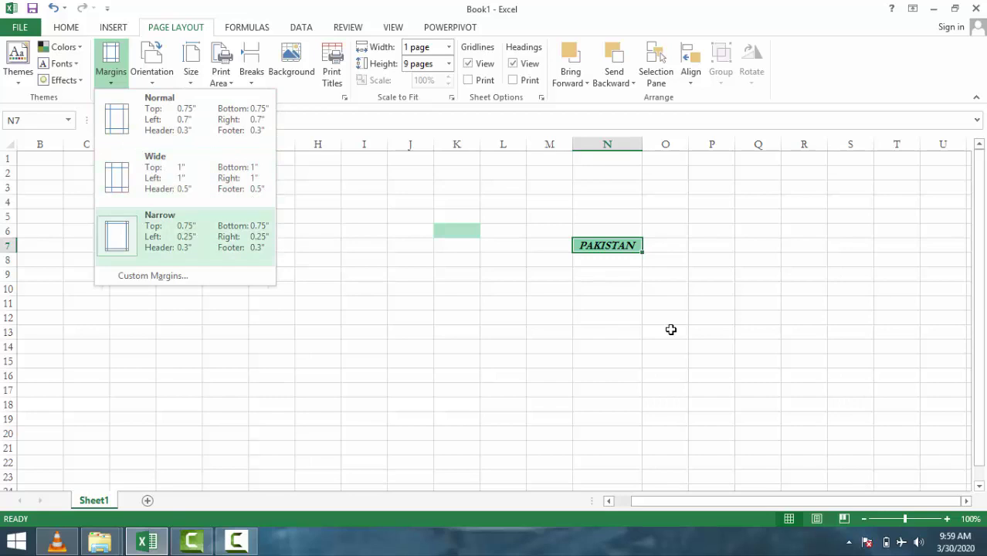
key(Down)
key(Return)
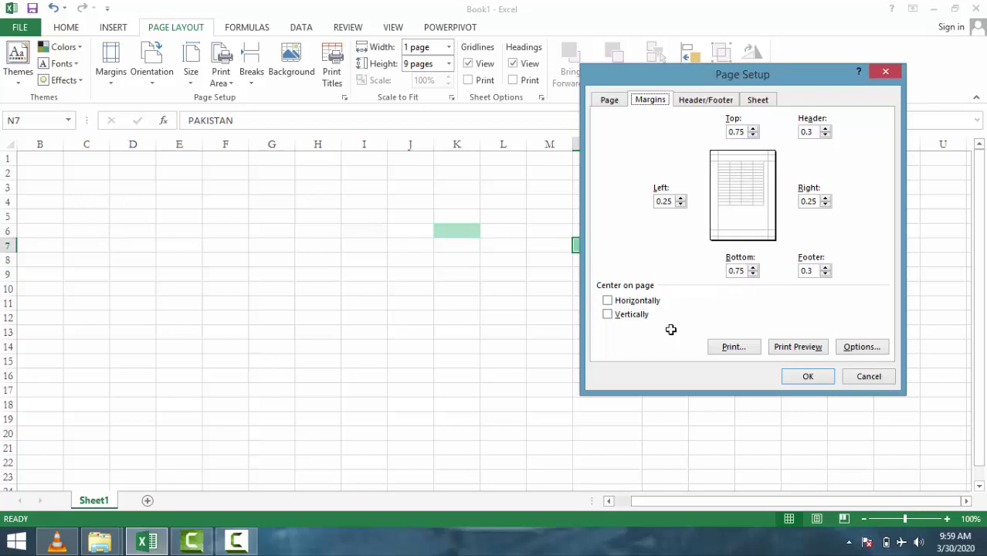
key(Tab)
key(Down)
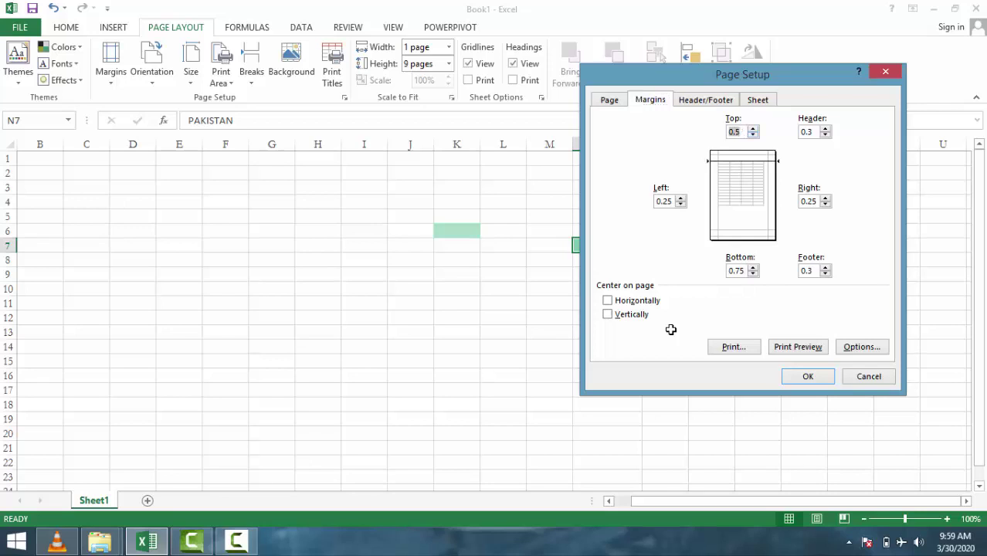
key(Up)
key(Up)
key(Up)
key(Up)
key(Return)
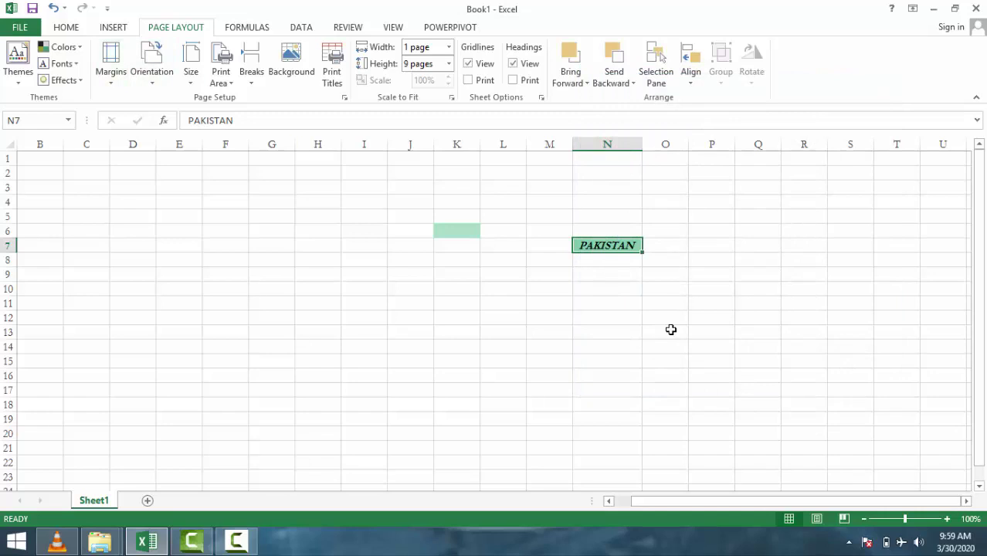
- Browse the margin presets and close them without applying any
key(Return)
key(Down)
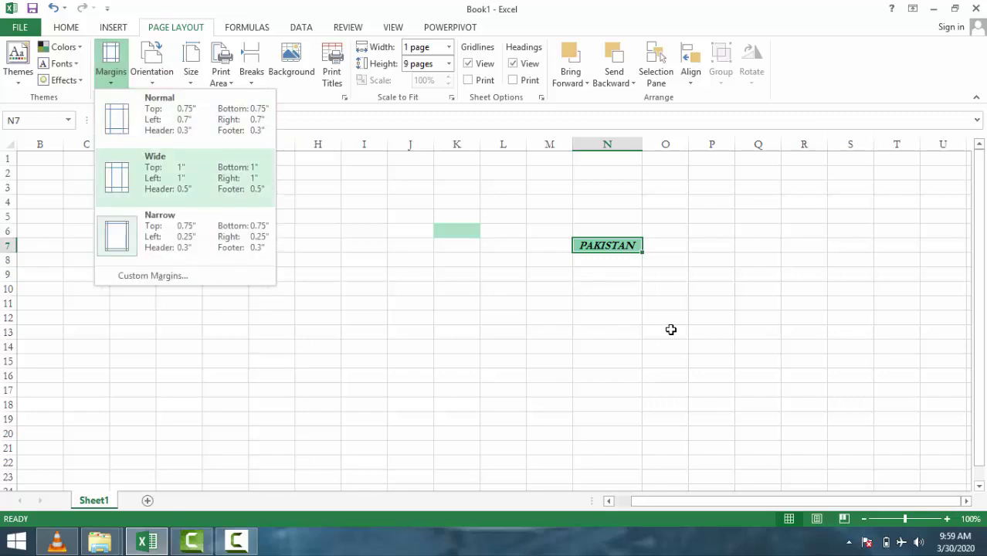
key(Escape)
key(Right)
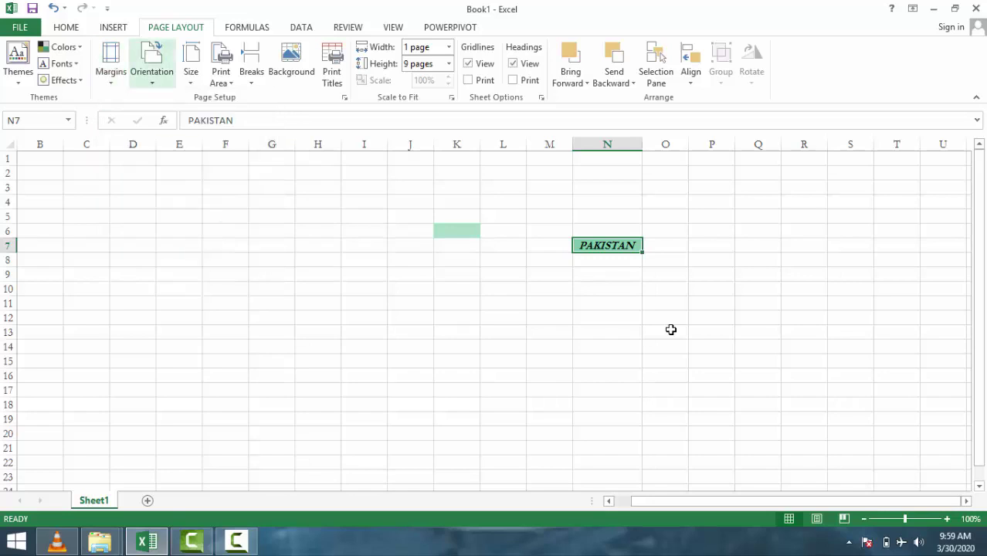
key(Escape)
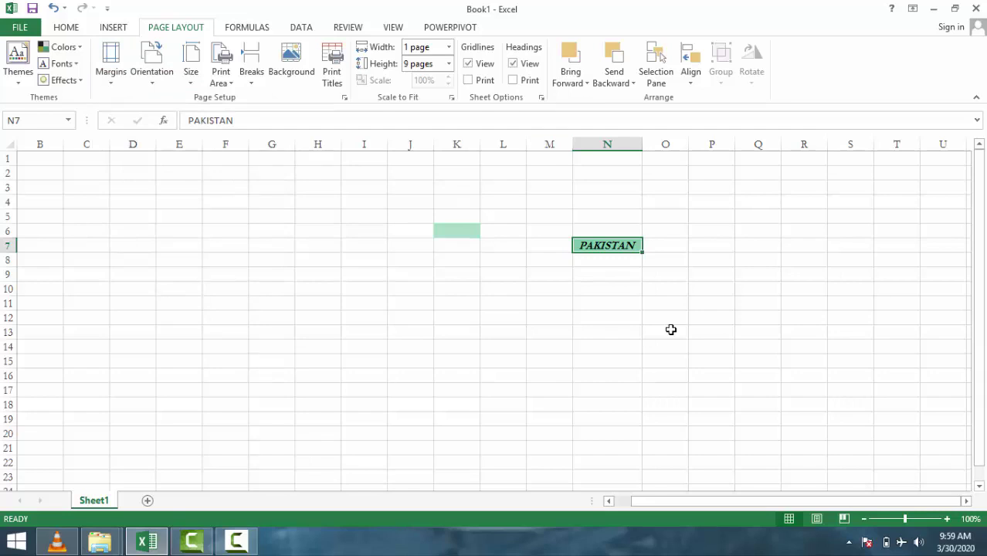
key(Left)
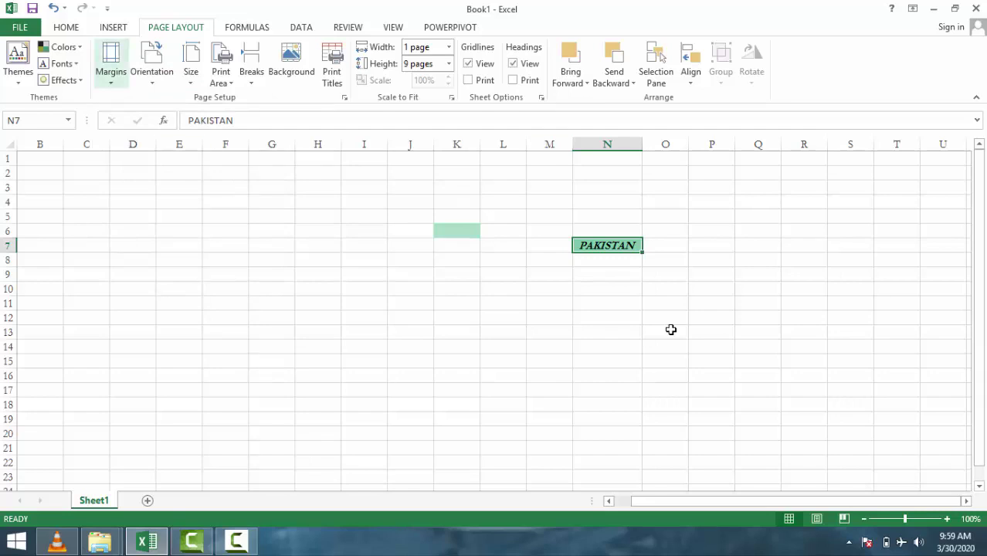
key(Down)
key(Return)
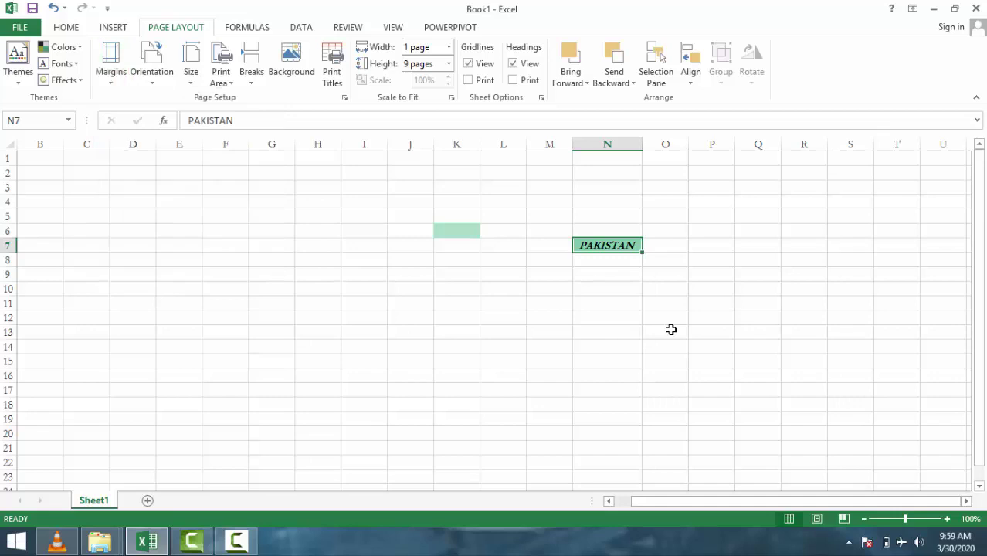
- Preview portrait and landscape orientation without changing it, then bring up the paper size list
key(Right)
key(Down)
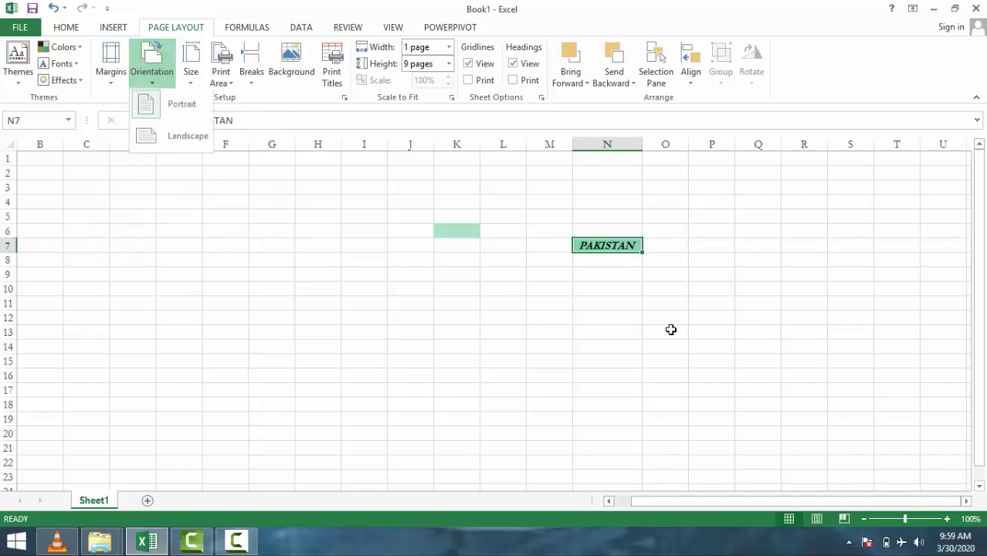
key(Down)
key(Down)
key(Up)
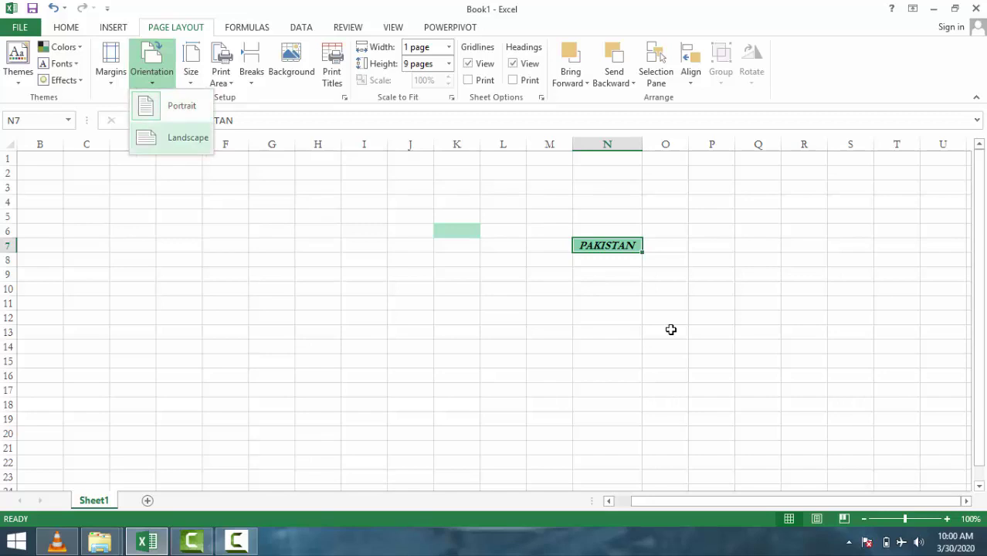
key(Return)
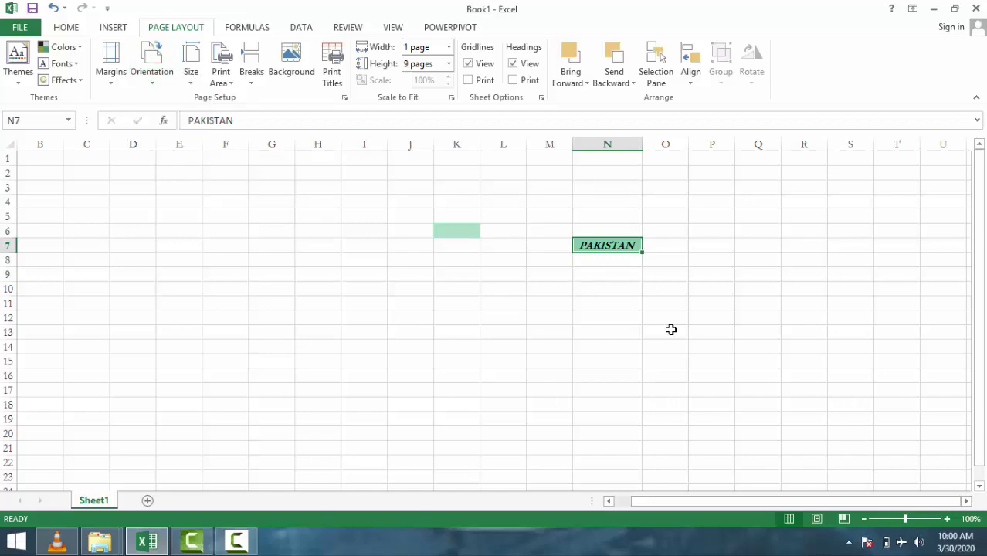
key(Right)
key(Left)
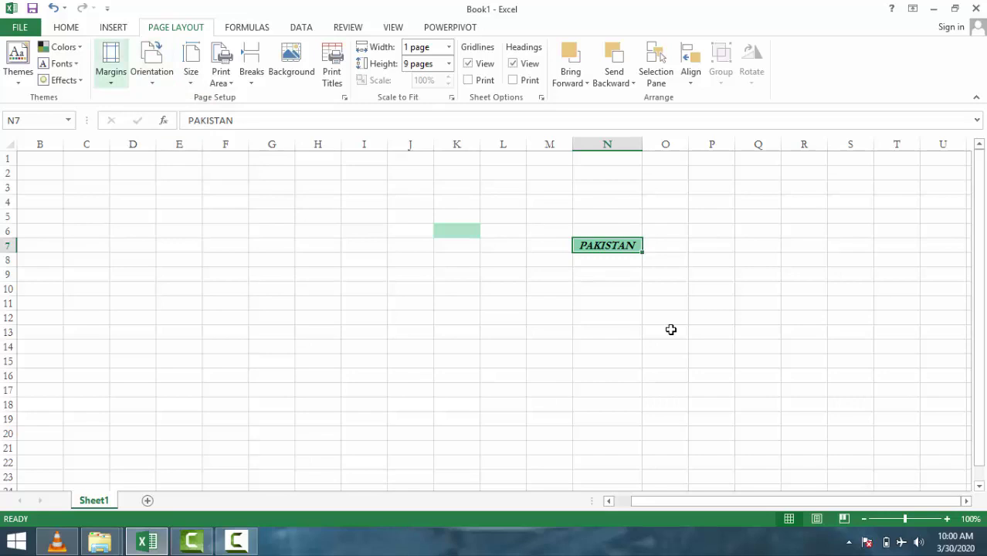
key(Right)
key(Down)
key(Escape)
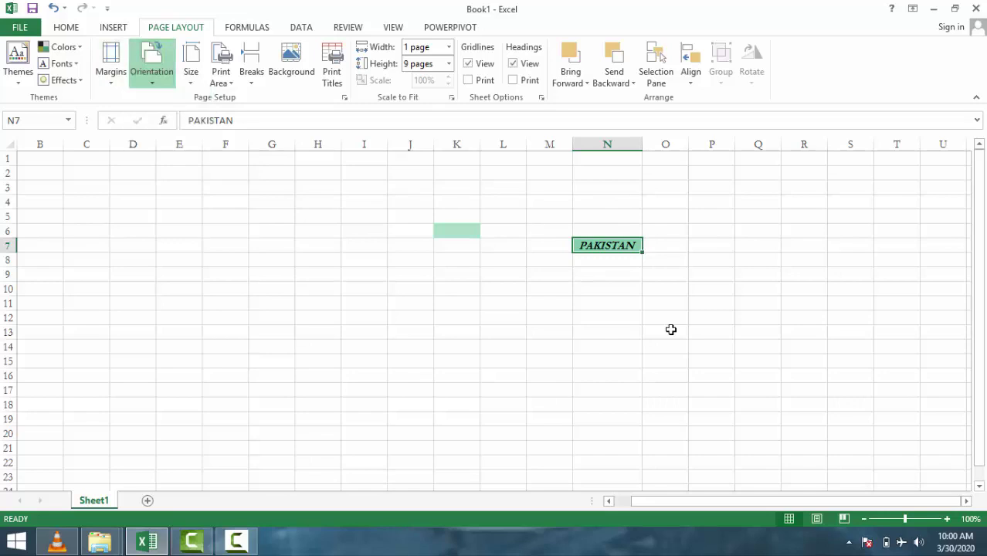
key(Escape)
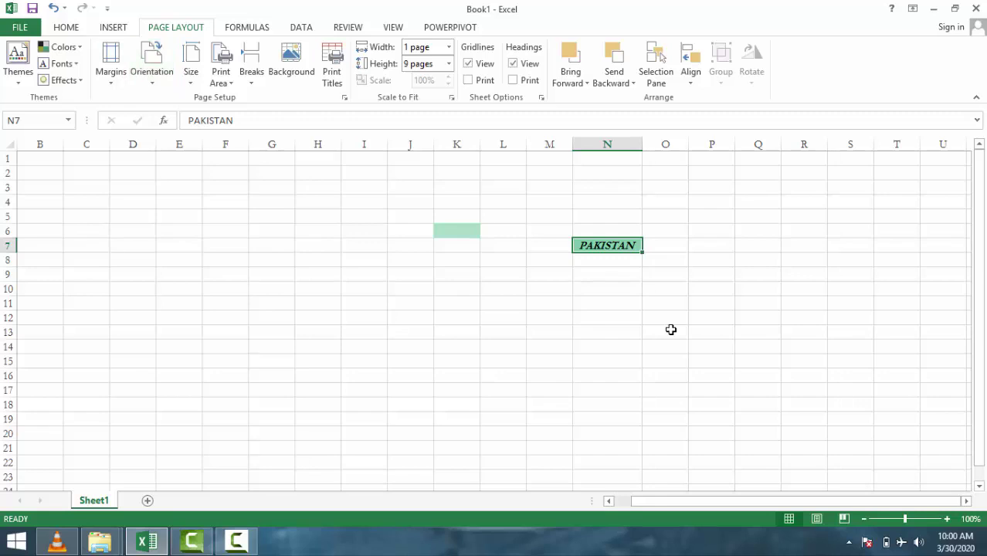
key(Right)
key(Down)
- Browse the paper sizes Letter, Legal and A4, then close the list unchanged
key(Down)
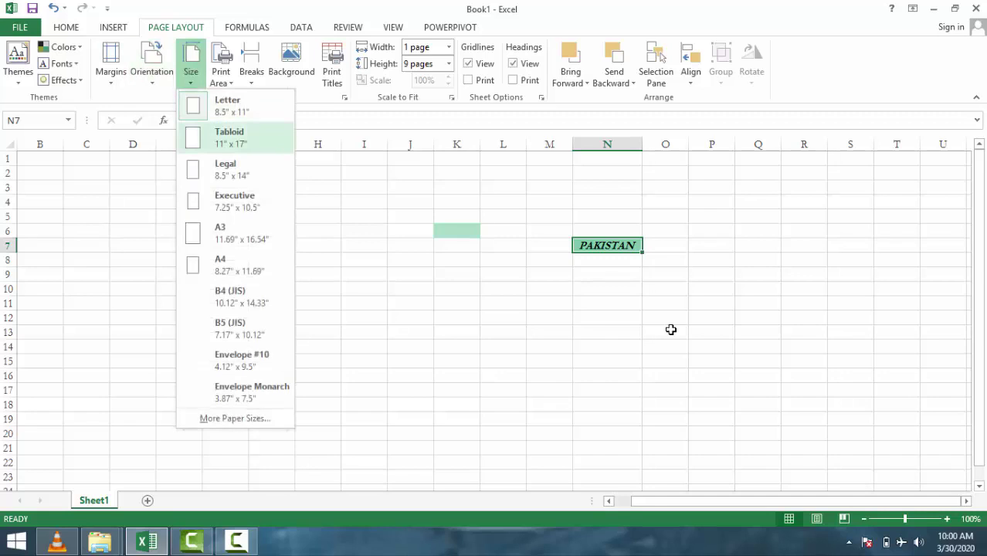
key(Up)
key(Down)
key(Down)
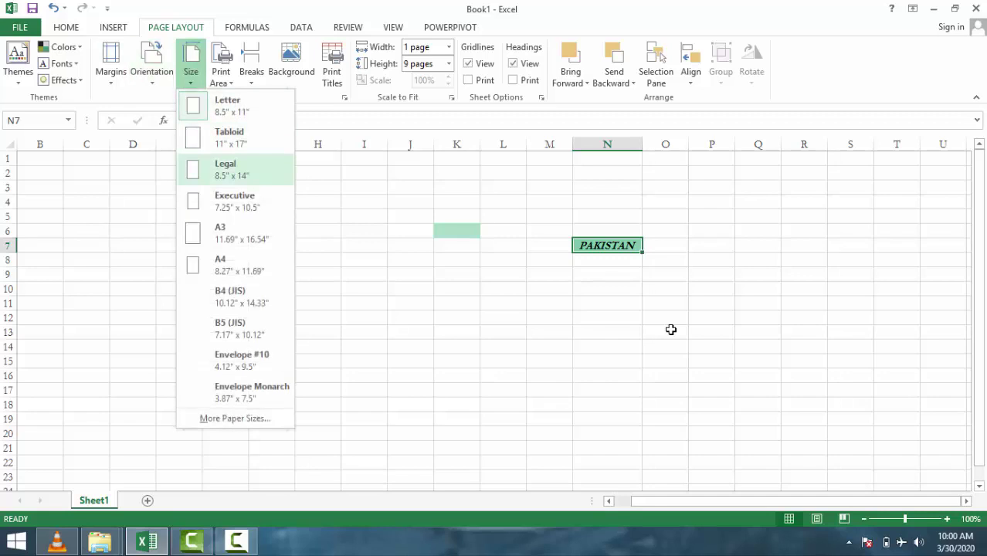
key(Down)
key(Down)
key(Down)
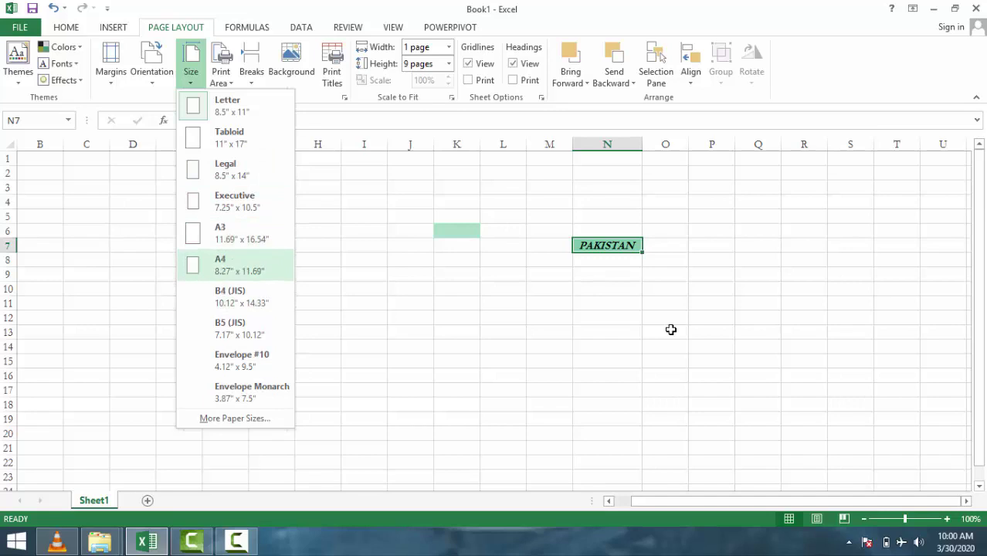
key(Up)
key(Up)
key(Up)
key(Up)
key(Up)
key(Down)
key(Down)
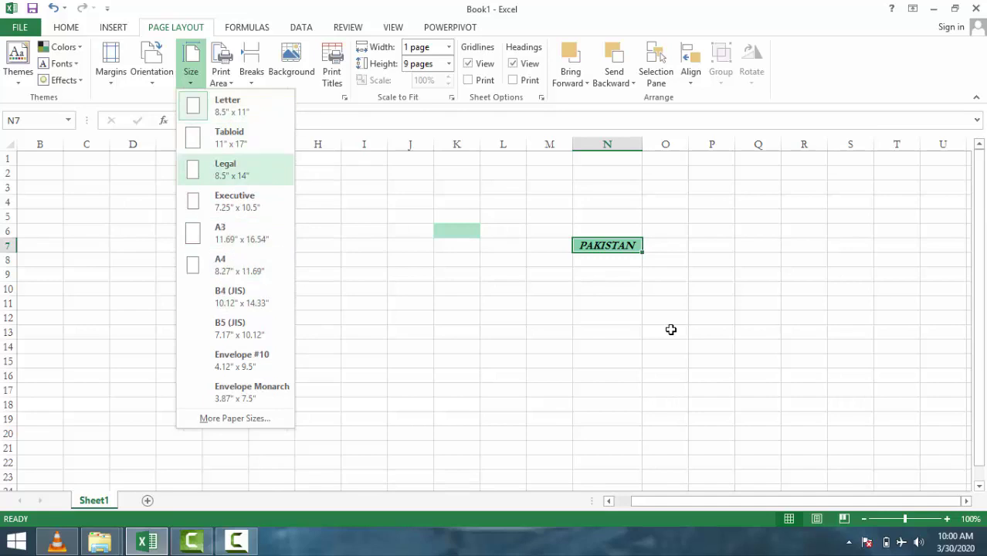
key(Down)
key(Down)
key(Down)
key(Escape)
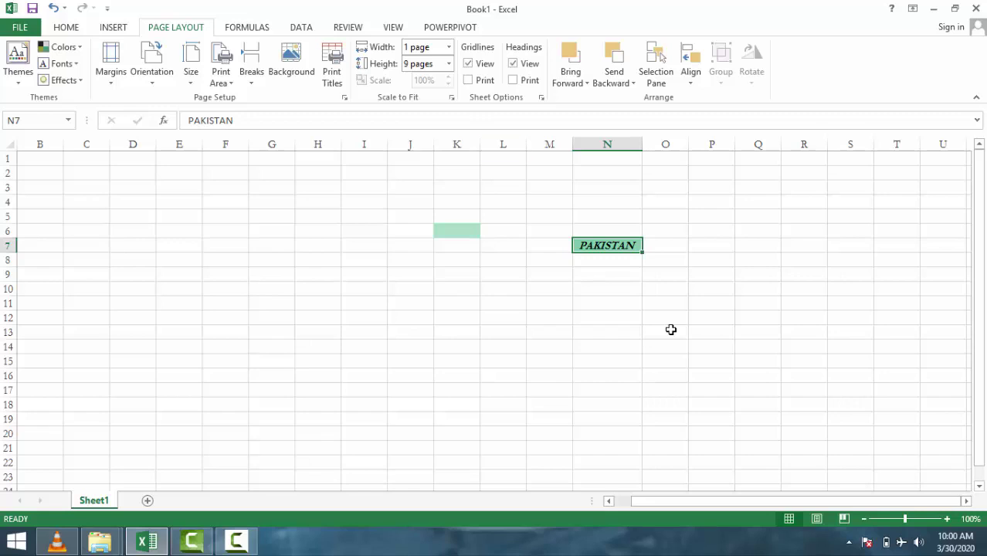
- Reopen the paper sizes and Print Area options, closing both without changes
key(Left)
key(Right)
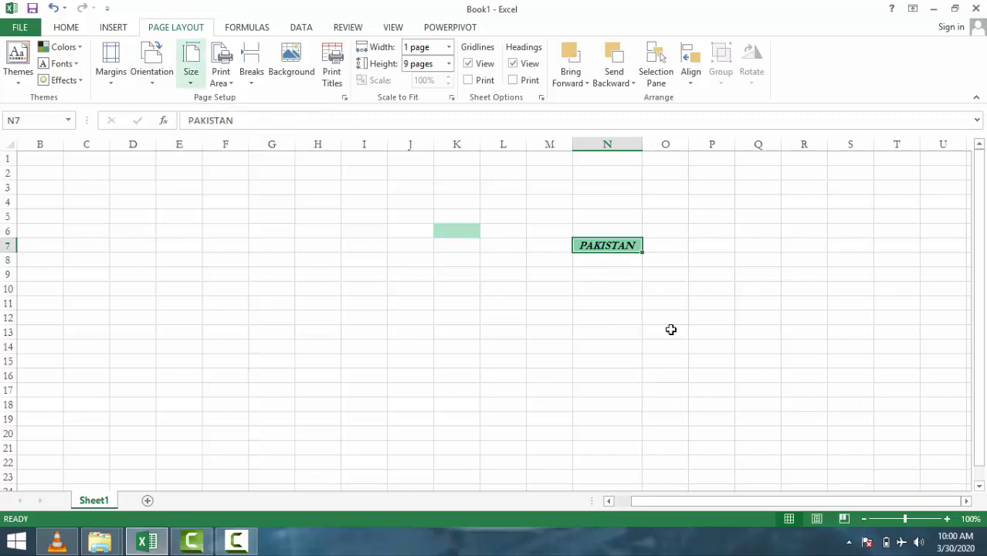
key(Return)
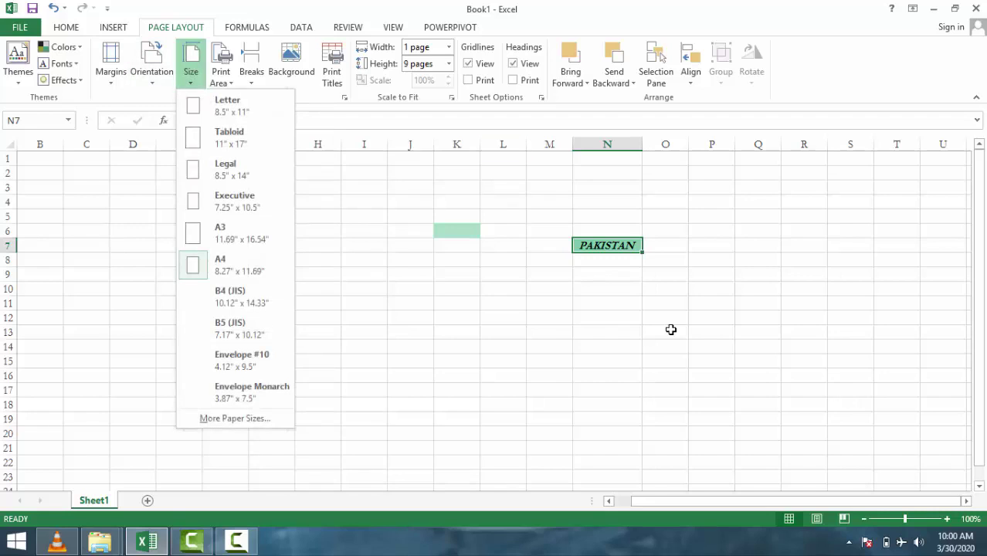
key(Right)
key(Down)
key(Escape)
key(Escape)
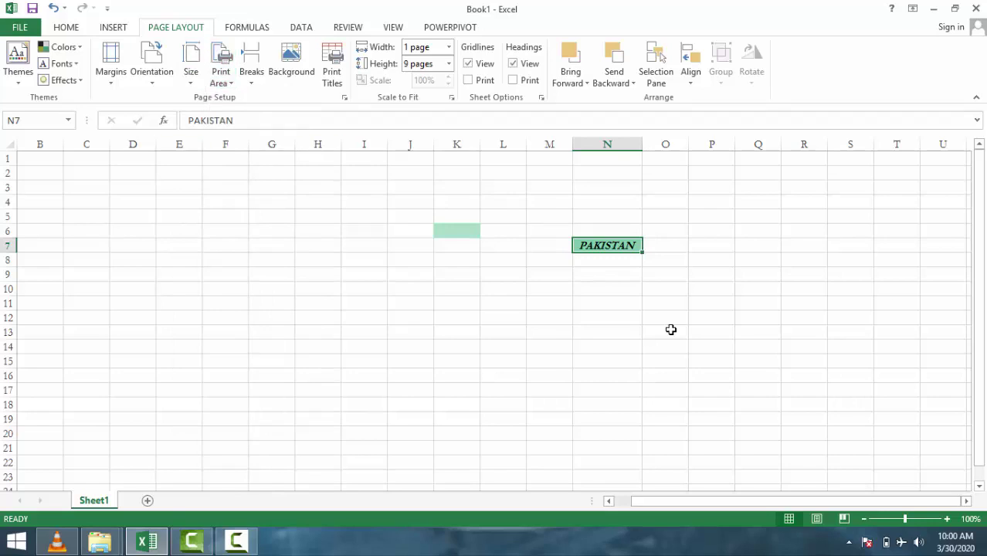
- Look at the print settings, then set a single-cell print area and dismiss the warning
key(Right)
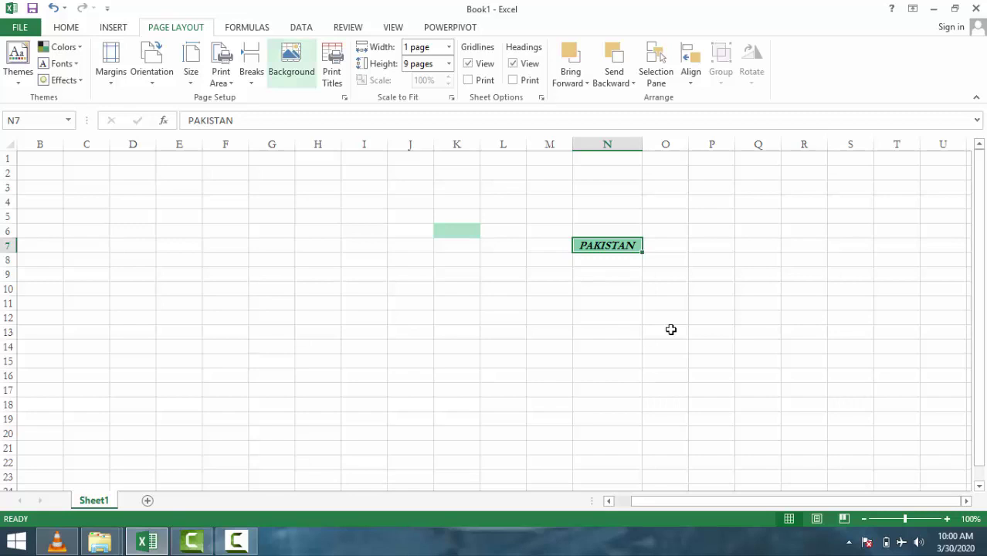
key(Left)
key(Right)
key(Right)
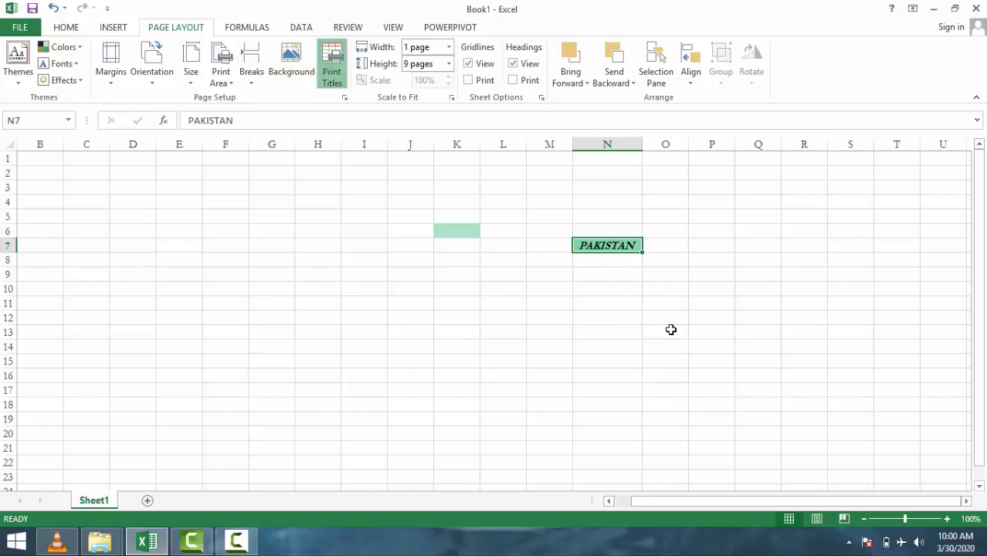
key(Return)
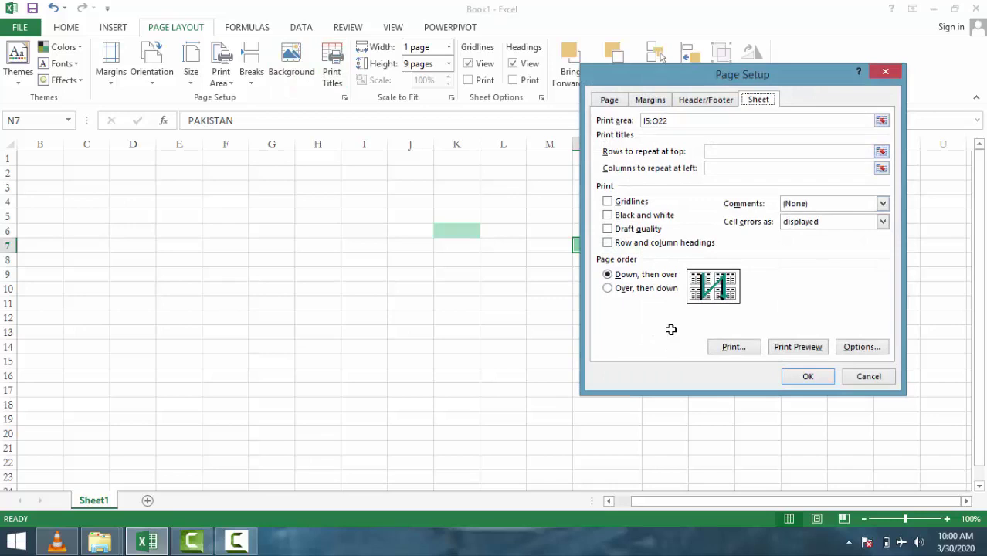
key(Escape)
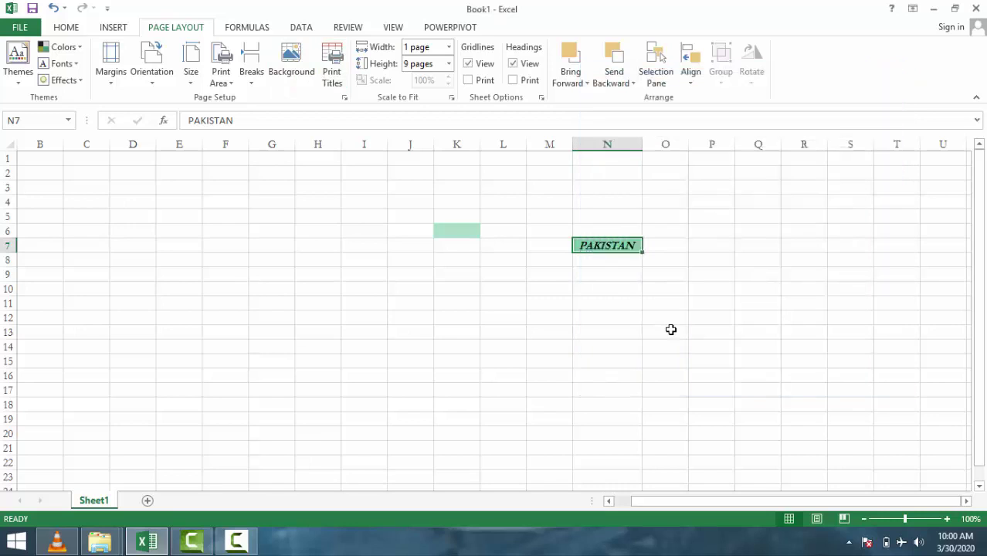
key(Left)
key(Left)
key(Left)
key(Return)
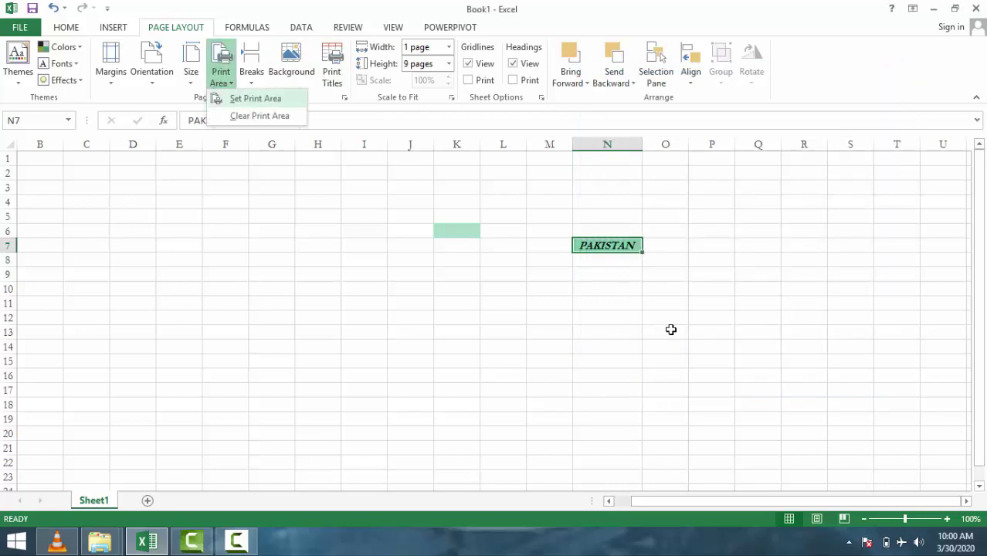
key(Return)
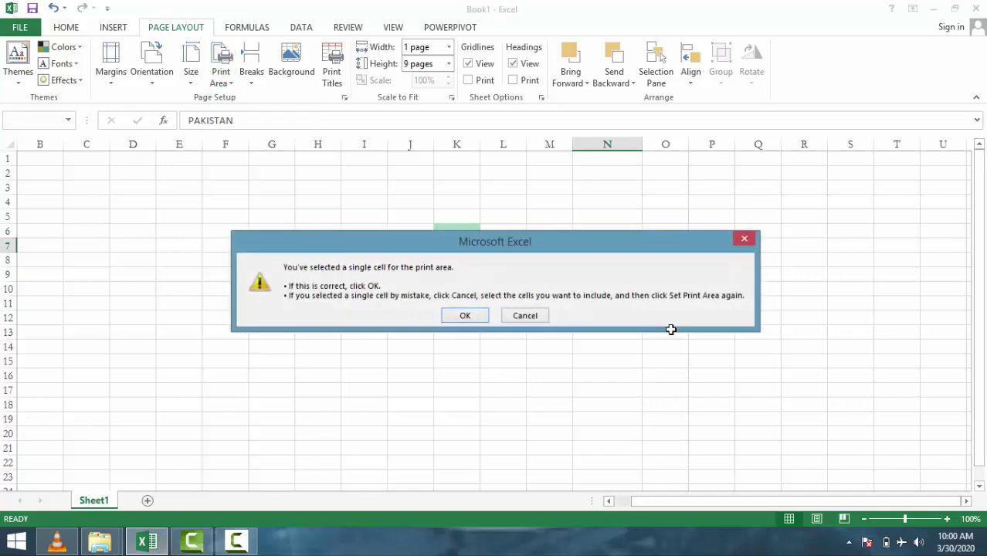
key(Return)
- Set a cell block starting at P3 as the print area, then select S12
mouse_move(711, 187)
mouse_down()
mouse_move(410, 376)
mouse_move(317, 483)
mouse_up()
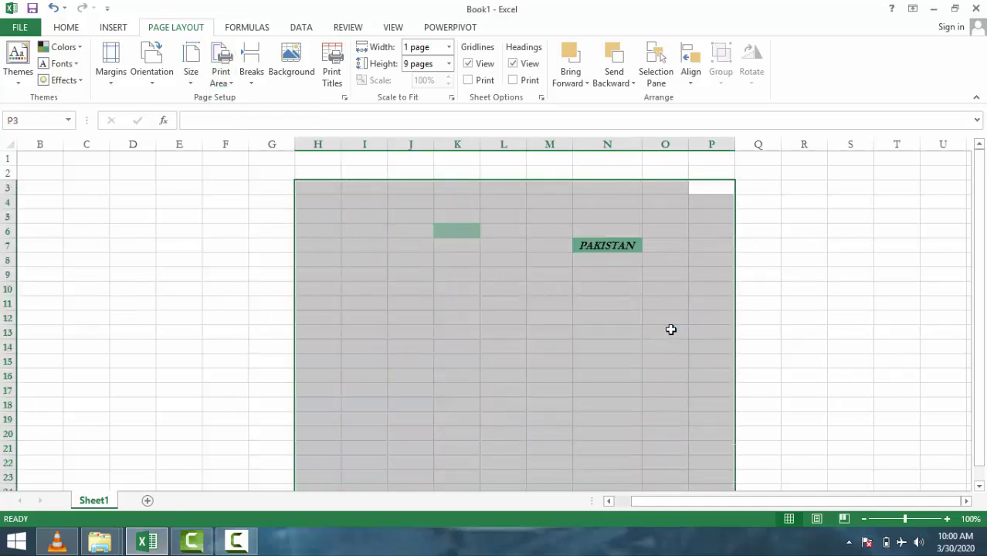
click(220, 71)
click(253, 160)
click(850, 317)
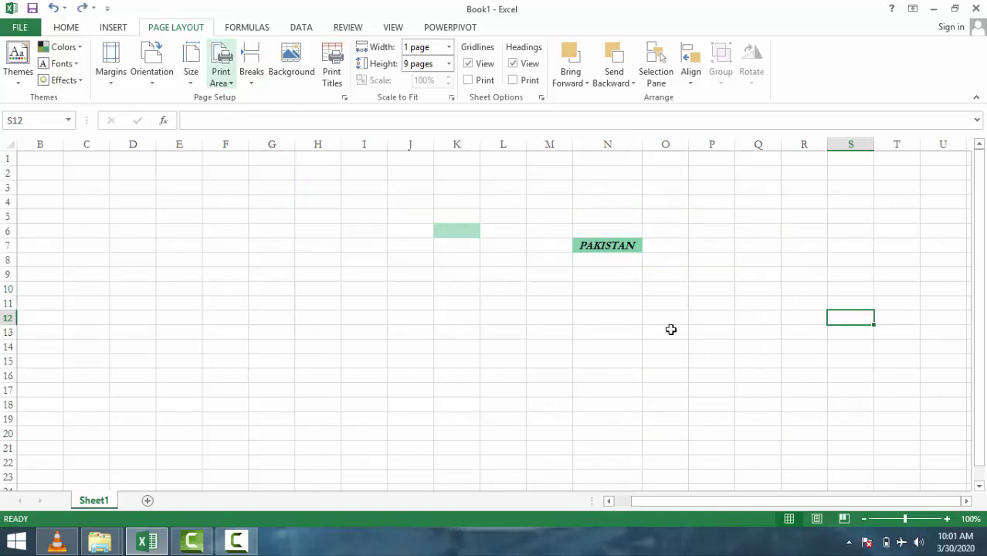
- Select H3:O23 and make it the sheet's print area
click(221, 73)
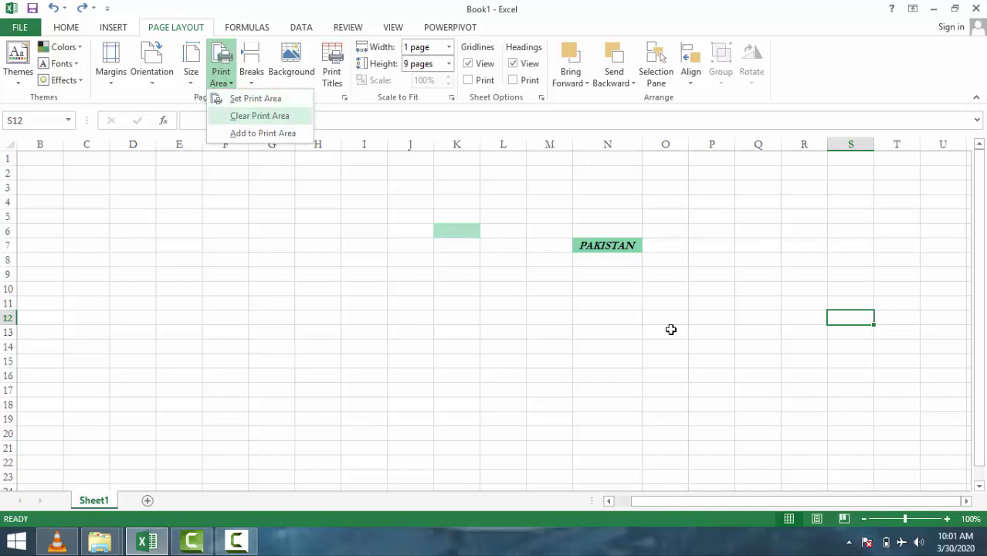
click(263, 132)
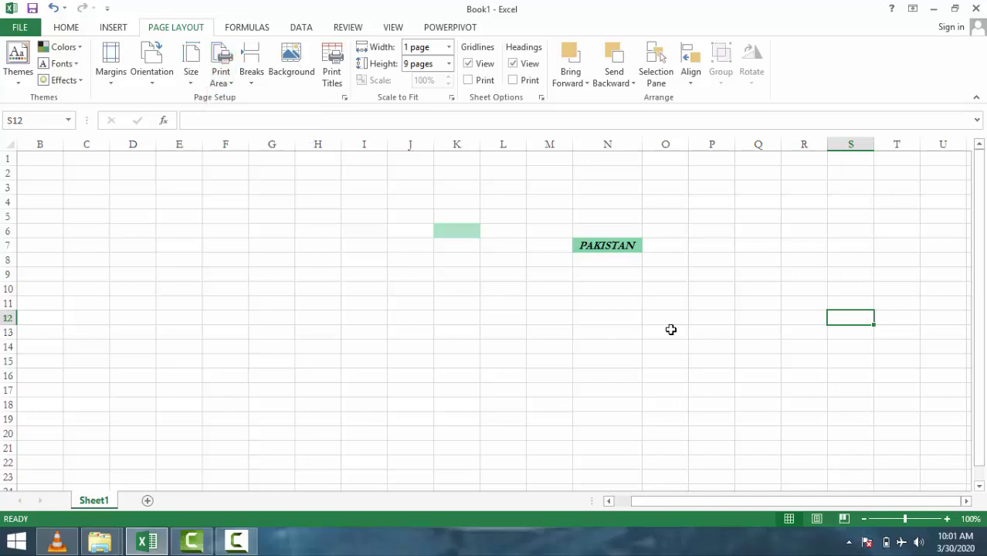
drag(665, 187, 317, 476)
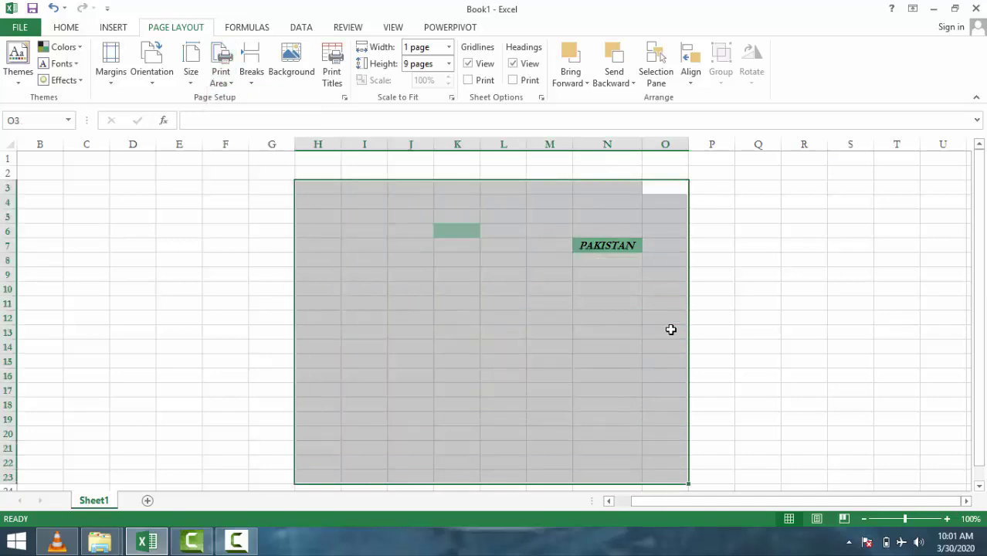
click(221, 75)
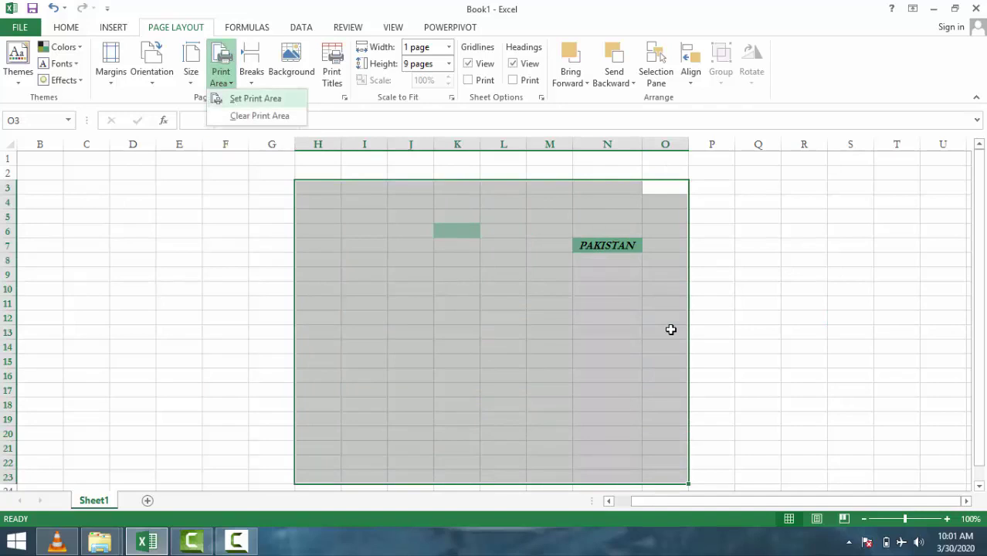
click(254, 98)
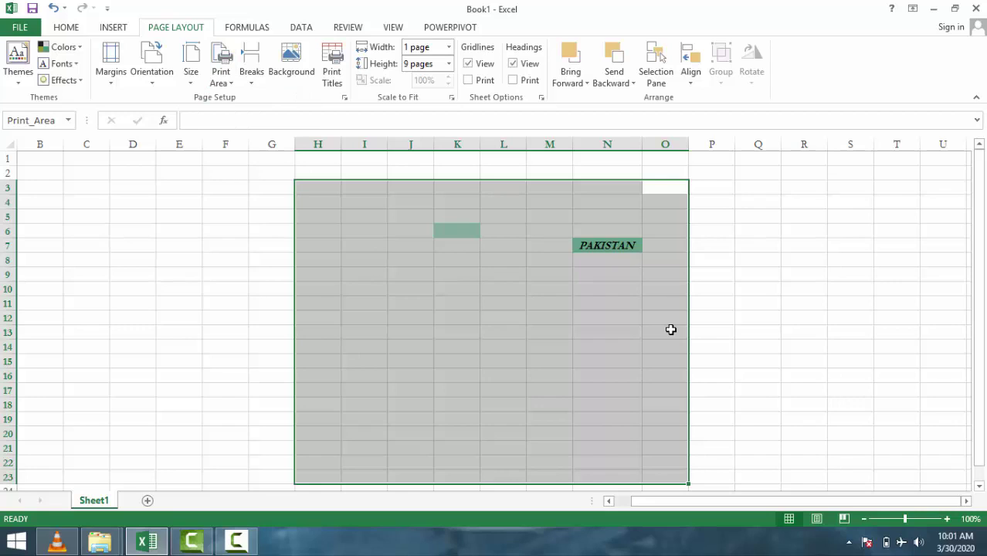
click(224, 289)
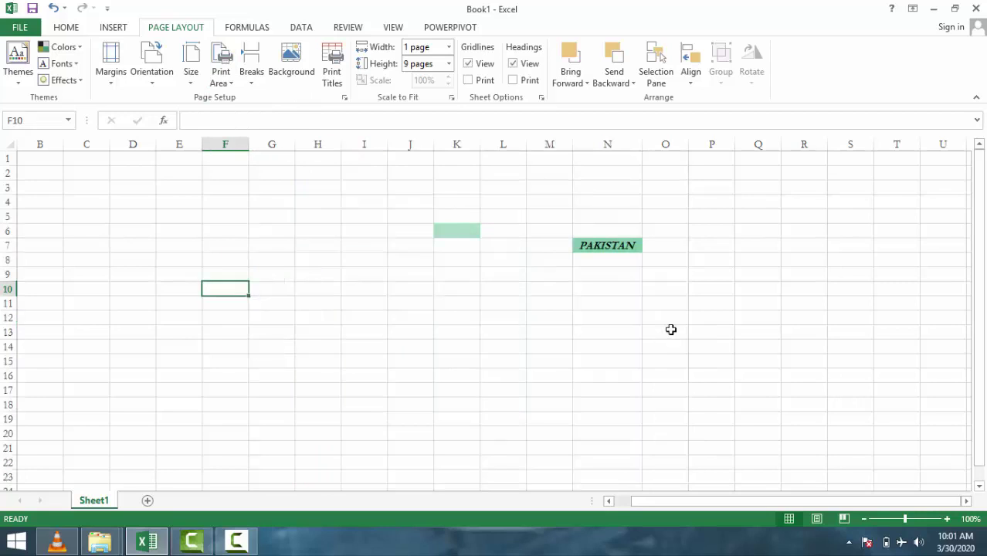
key(Right)
key(Right)
key(Right)
key(Down)
key(Down)
key(Down)
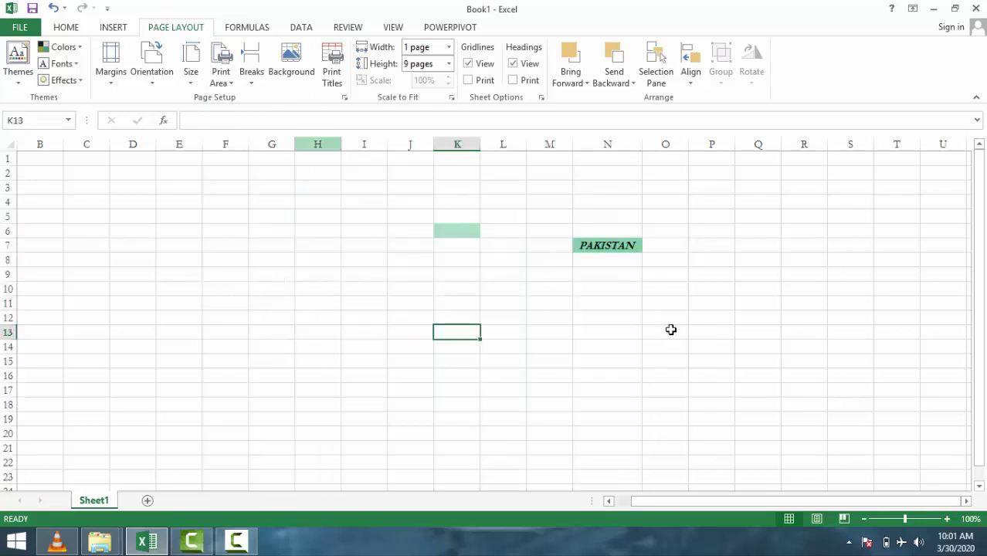
key(Down)
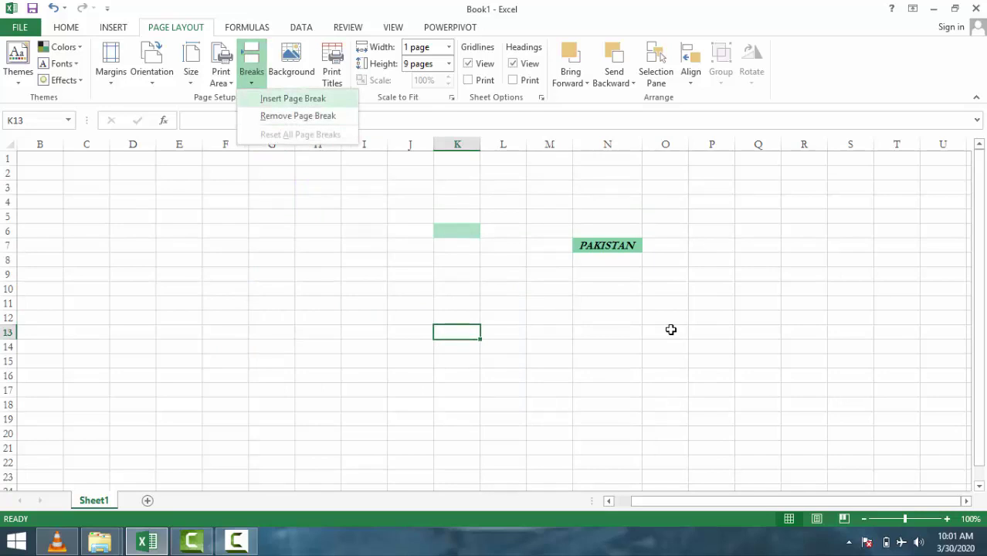
key(Return)
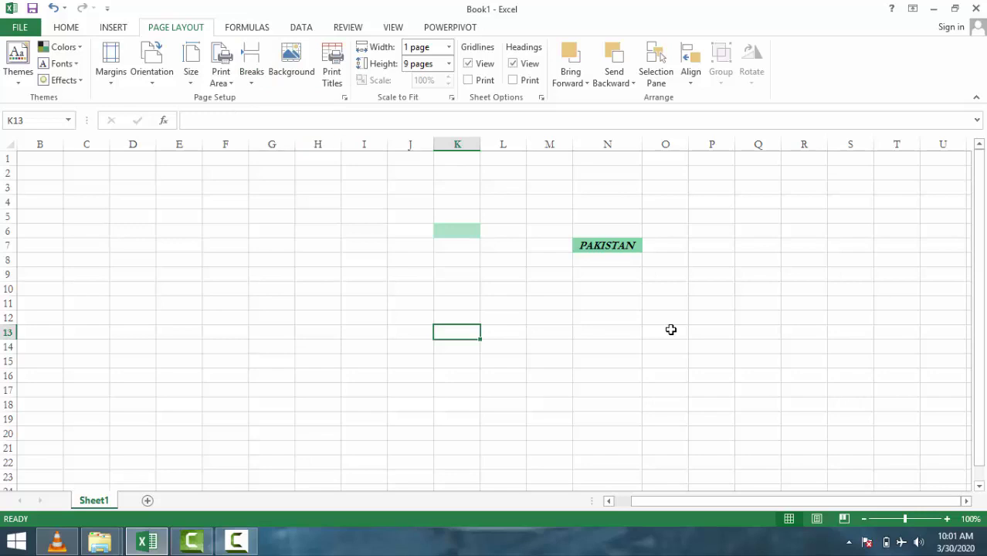
key(alt+p)
key(b)
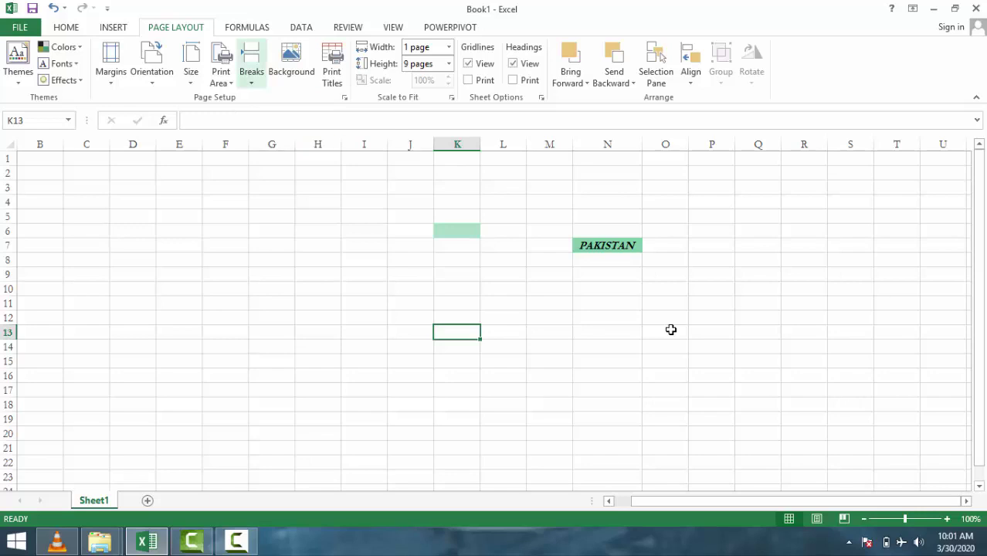
key(Left)
key(Right)
key(Return)
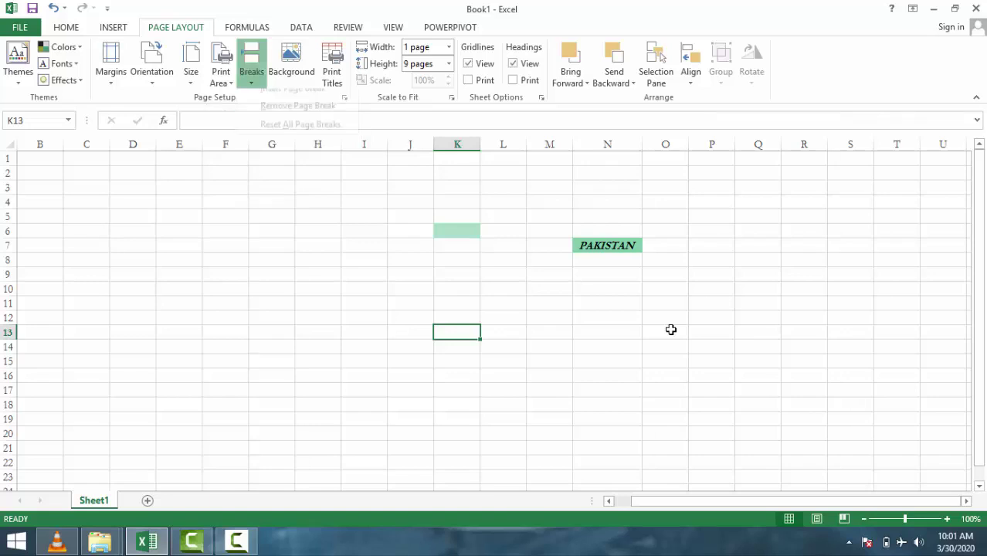
key(Down)
key(Escape)
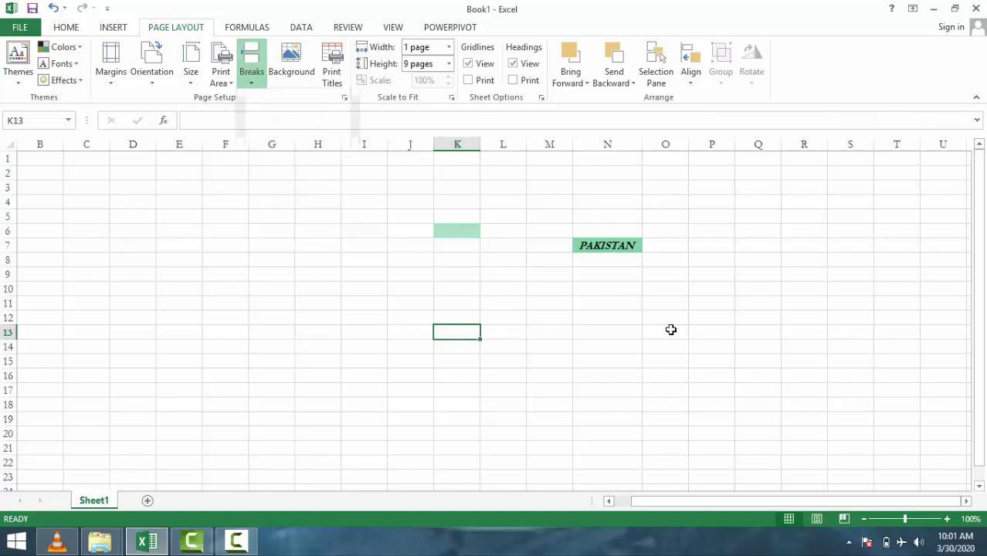
key(Left)
key(Right)
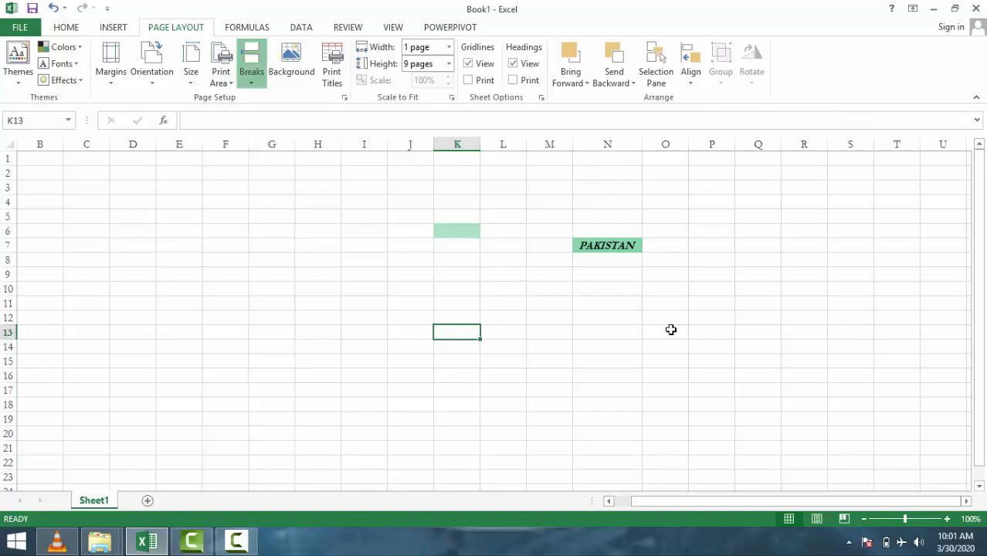
key(Return)
key(Escape)
- Insert the Desktop image 'result' as the worksheet background, browsing offline
key(Right)
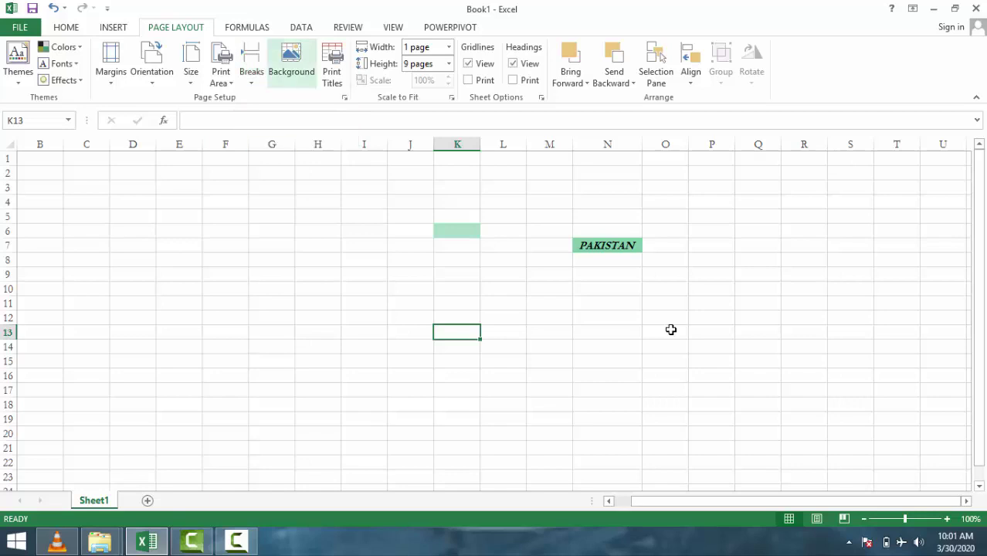
key(Return)
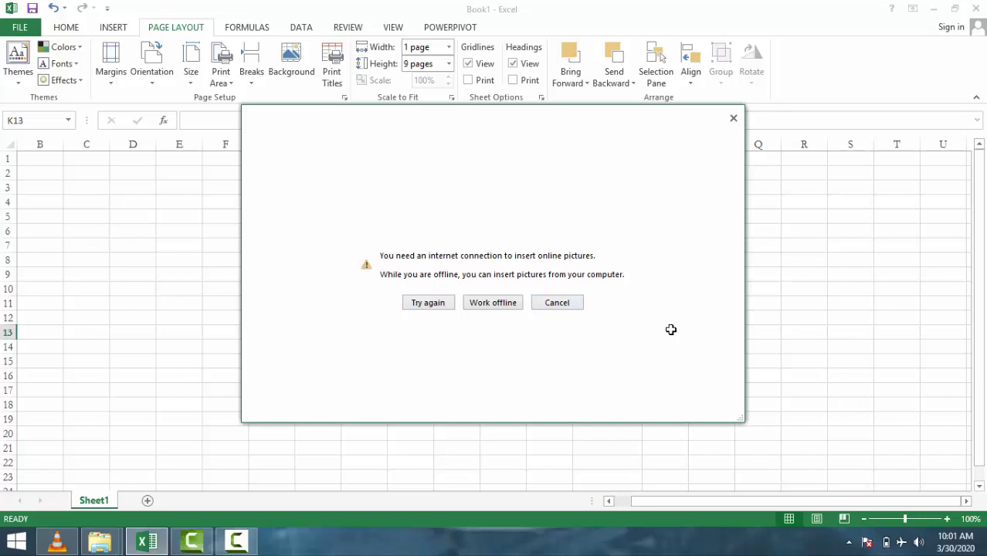
key(Tab)
key(Return)
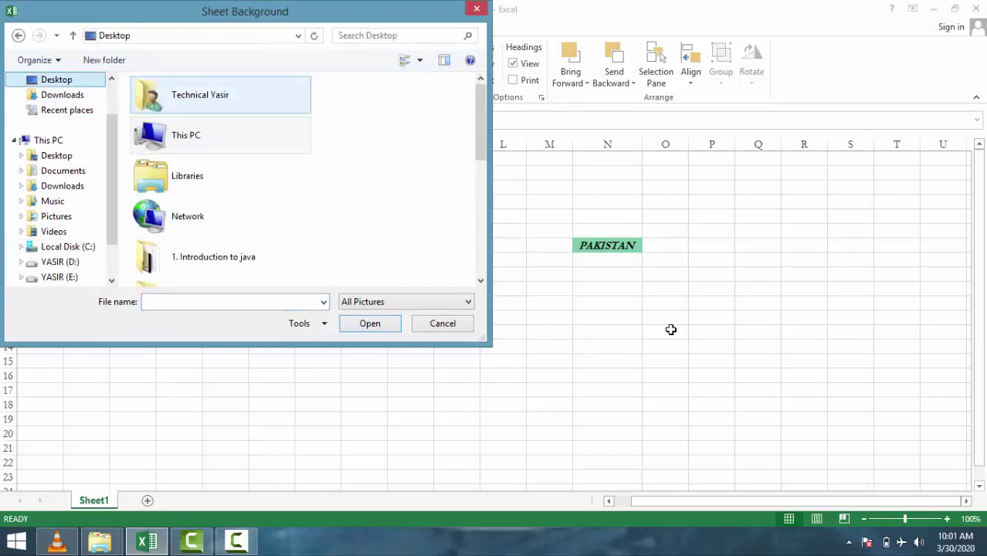
key(Down)
key(Down)
key(Down)
key(Down)
key(Down)
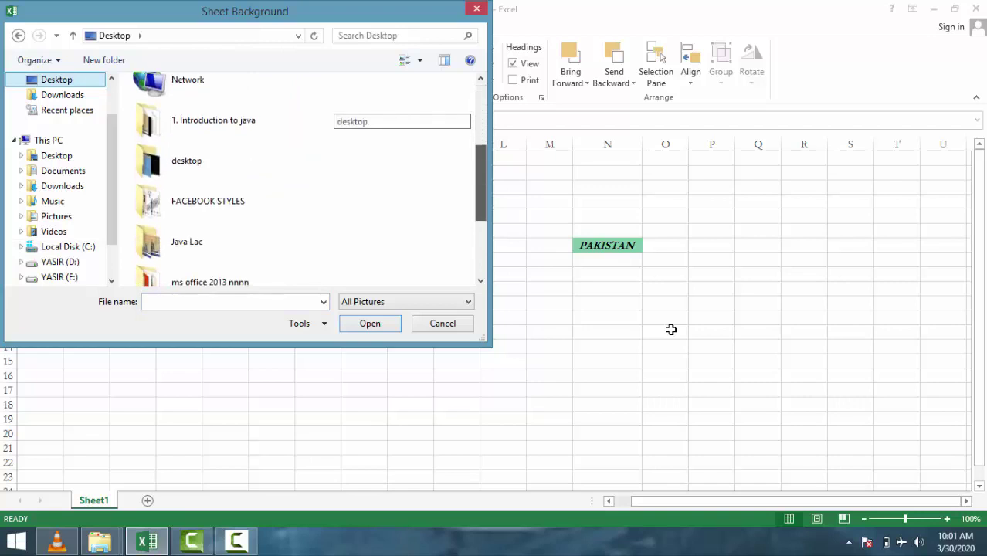
key(End)
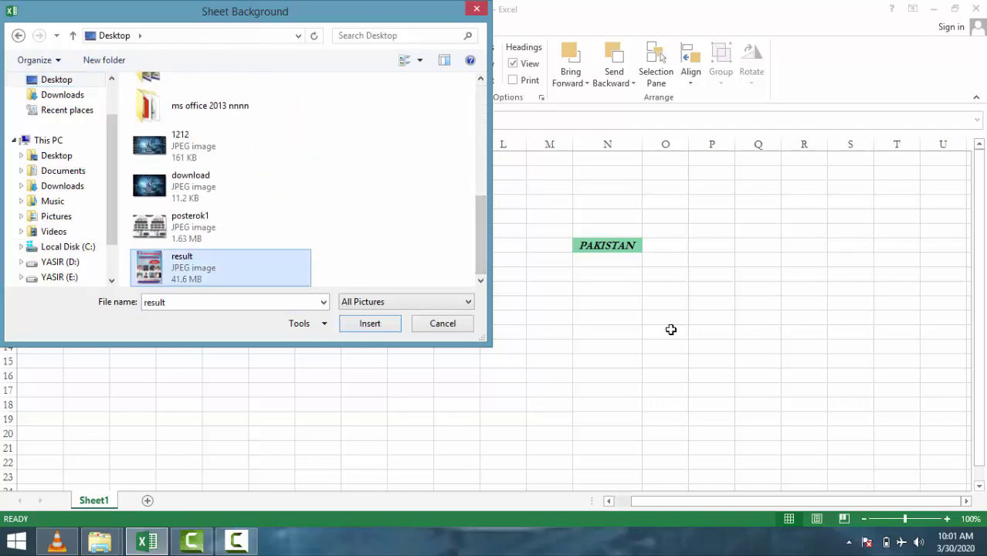
key(Return)
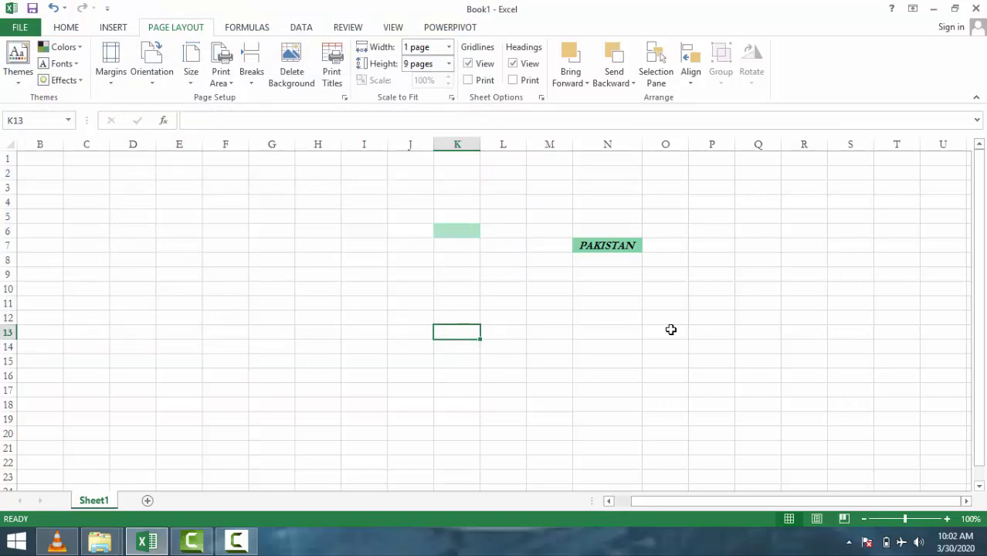
- Scroll down and back up the sheet to inspect the background picture
scroll(670, 330, down, 2)
scroll(670, 330, down, 1)
scroll(670, 330, down, 1)
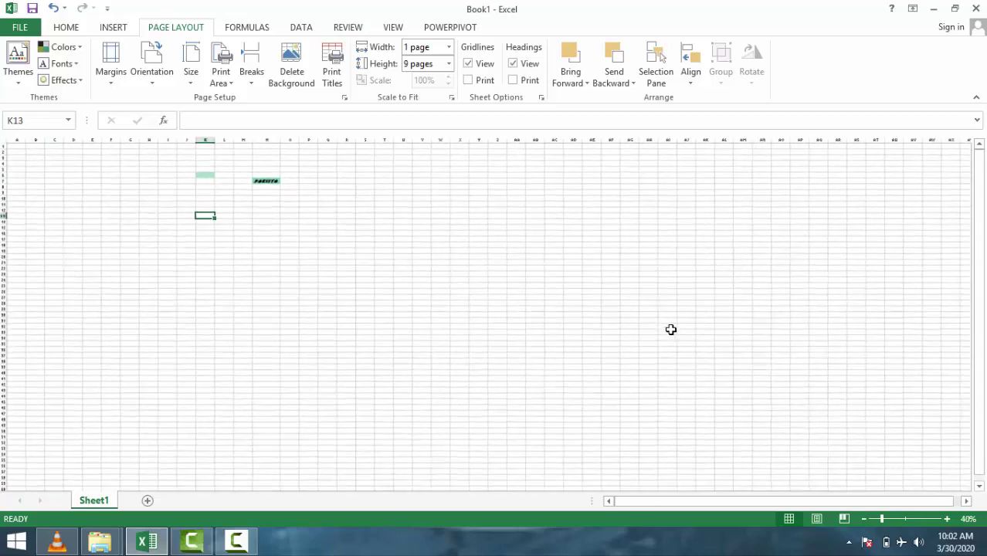
scroll(670, 330, down, 1)
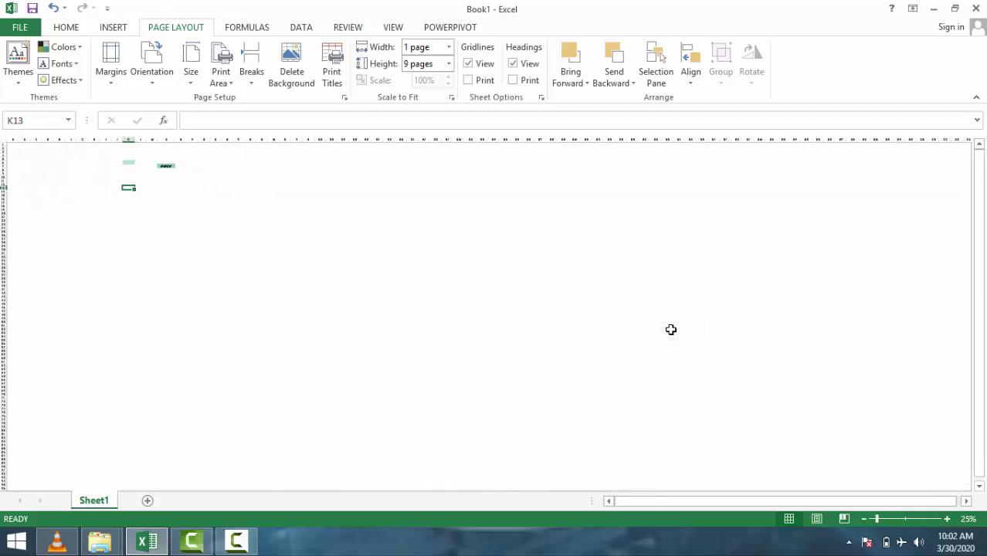
scroll(670, 330, up, 1)
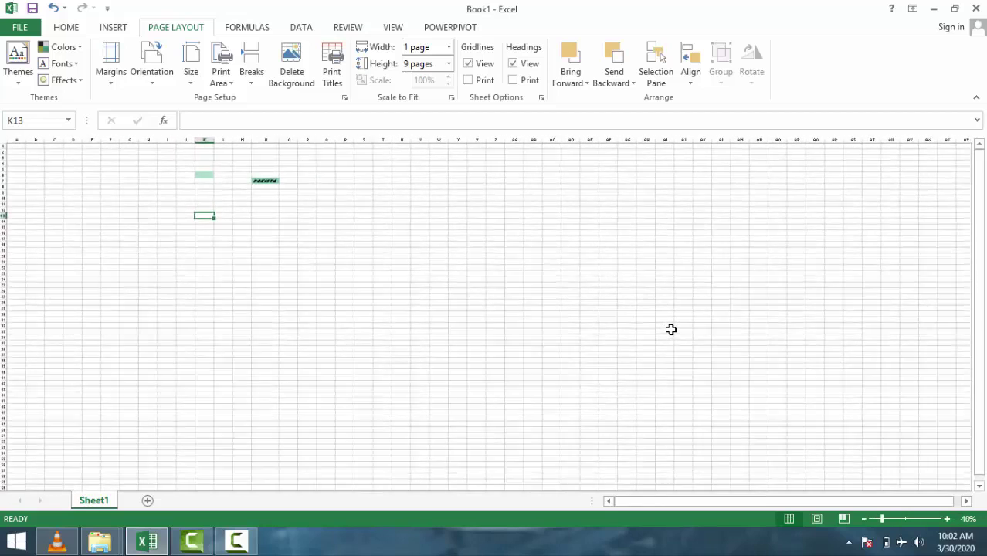
scroll(670, 330, up, 1)
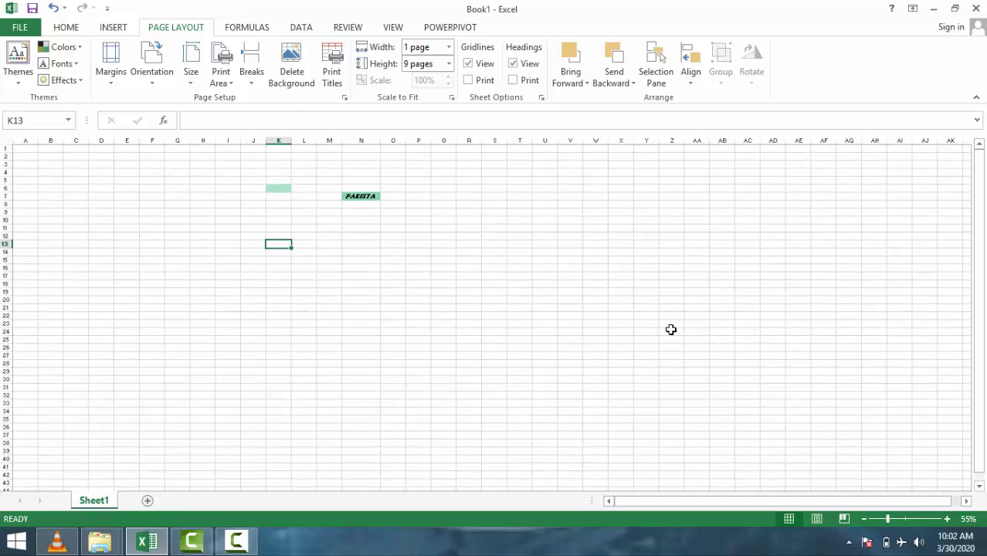
scroll(670, 329, up, 1)
scroll(670, 330, up, 2)
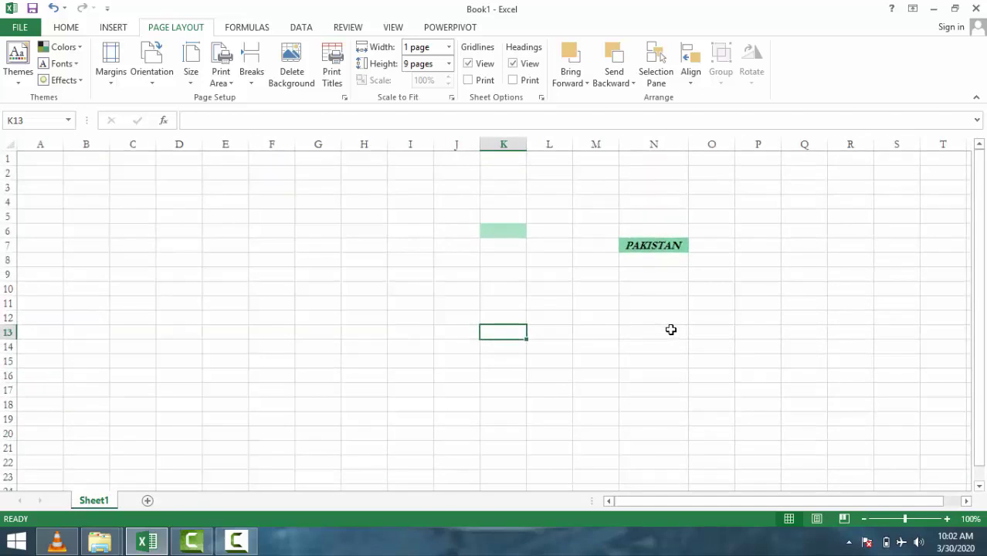
scroll(670, 329, down, 1)
scroll(670, 330, up, 1)
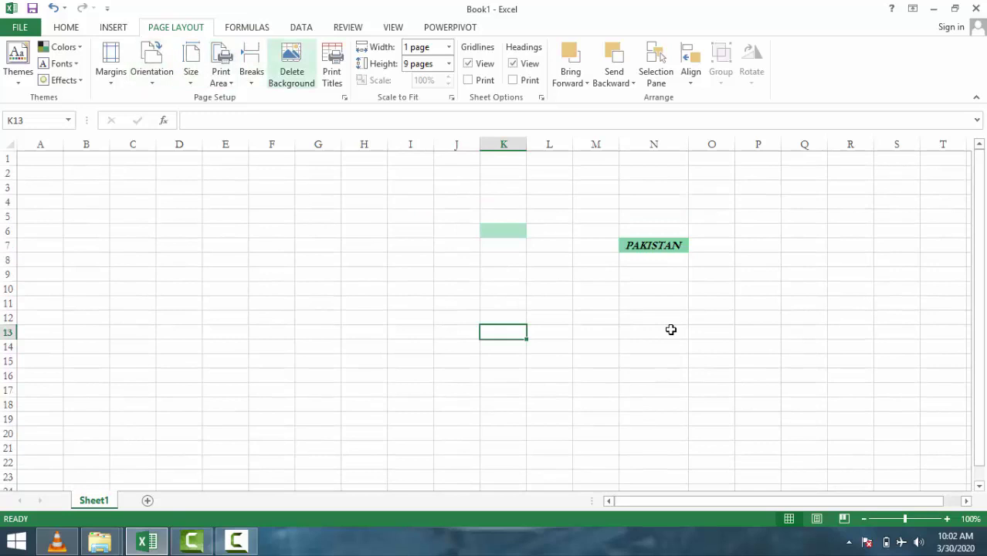
key(alt+p)
key(g)
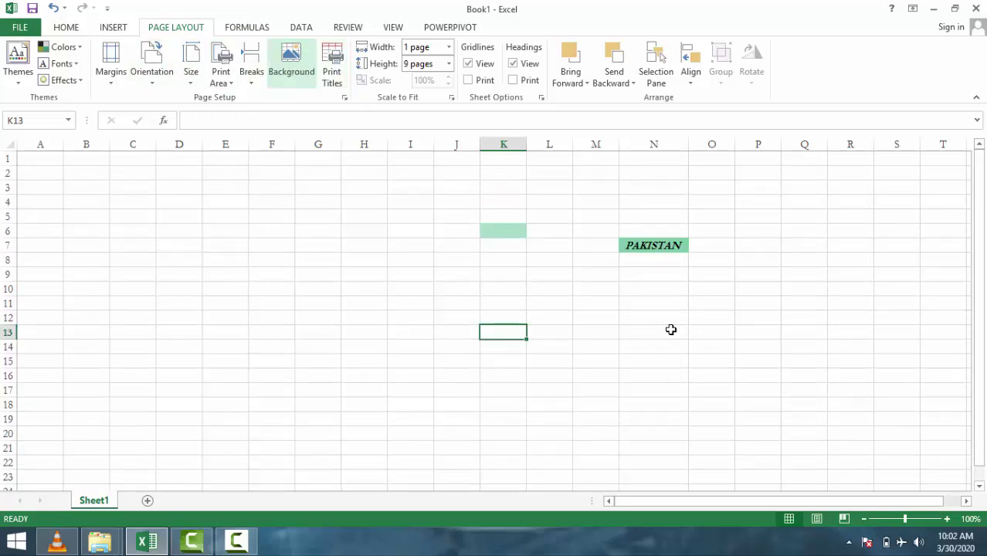
key(alt+p)
key(g)
key(Return)
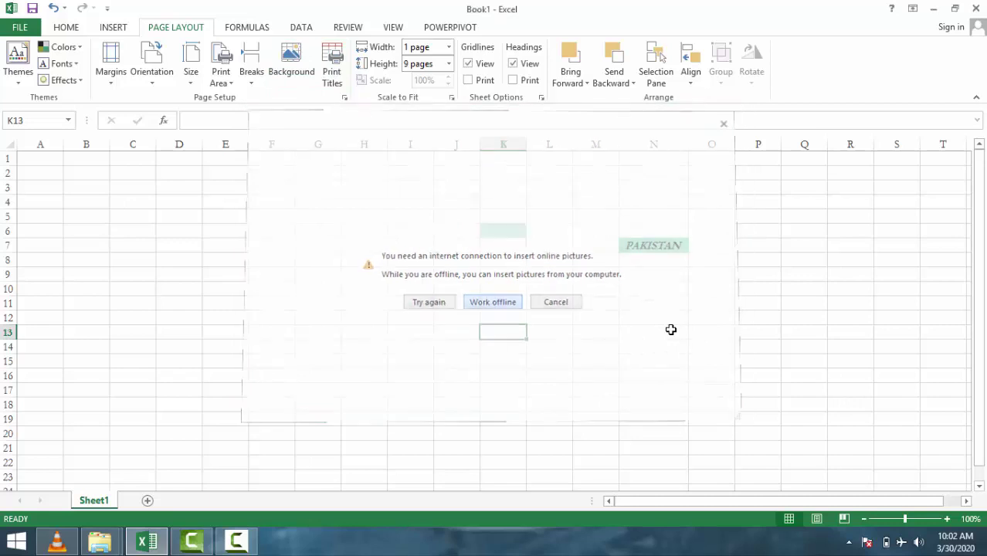
click(166, 193)
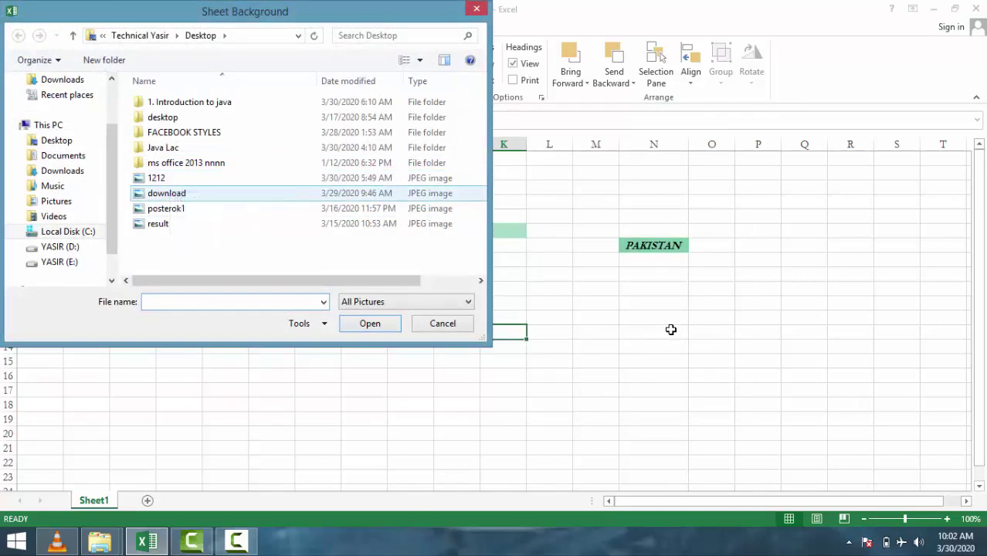
key(Down)
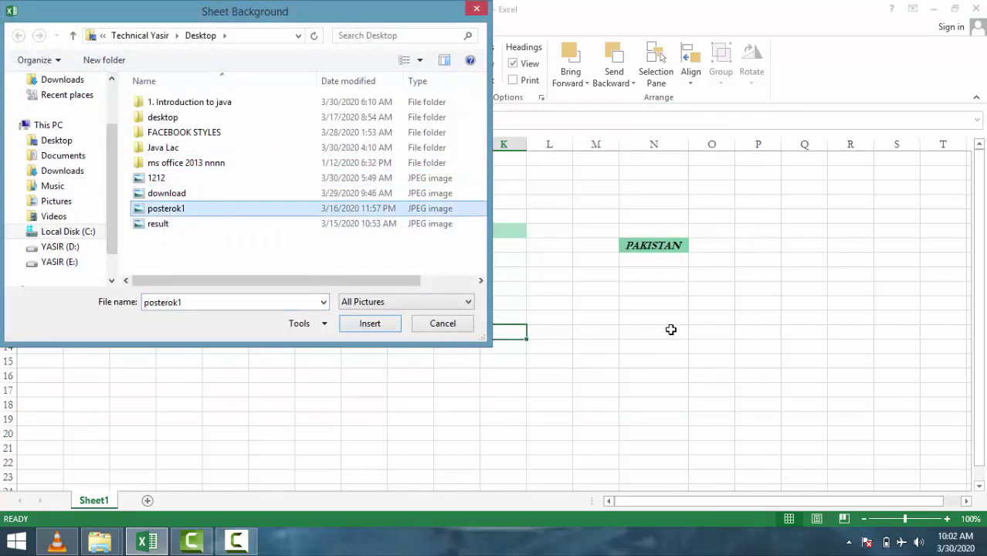
key(Return)
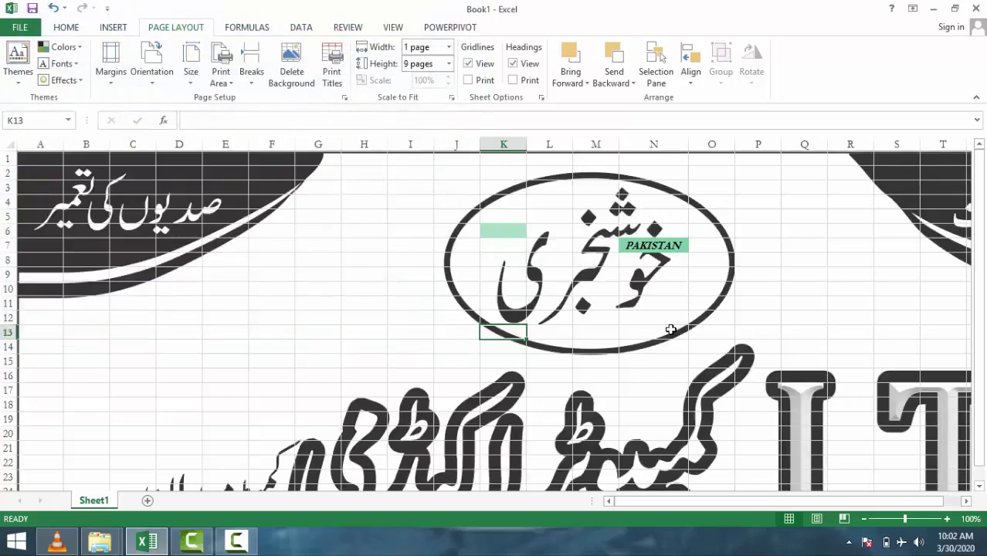
ctrl+scroll(670, 329, down, 5)
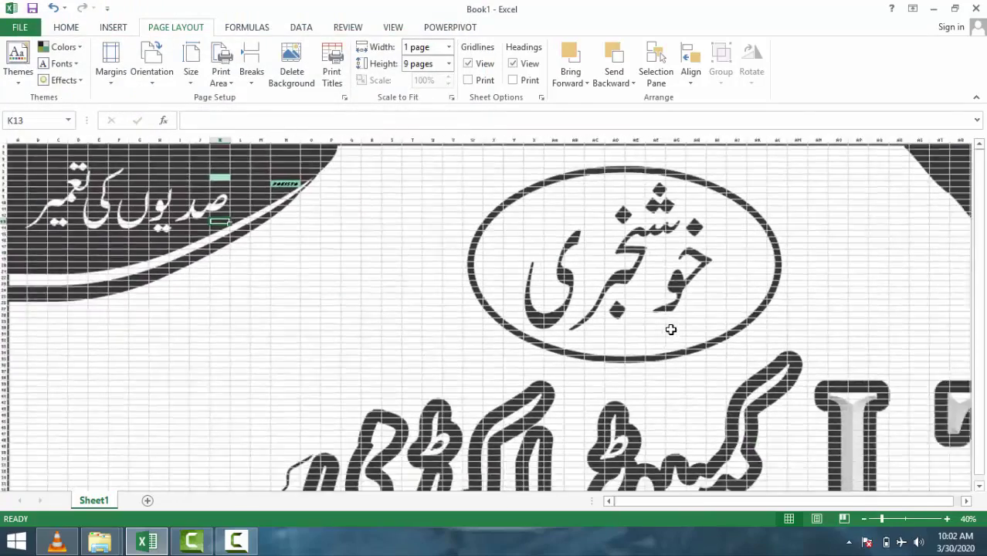
ctrl+scroll(670, 330, down, 1)
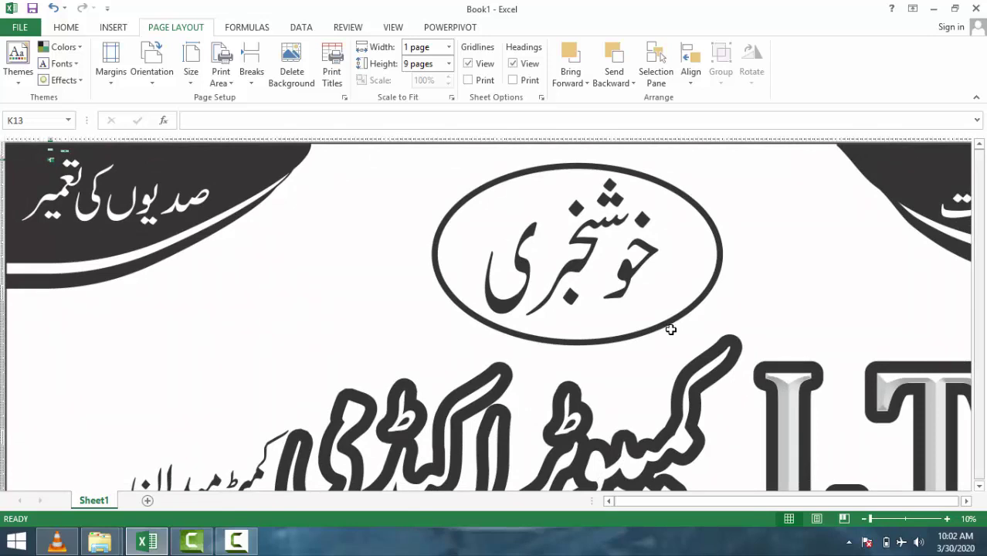
scroll(670, 330, up, 2)
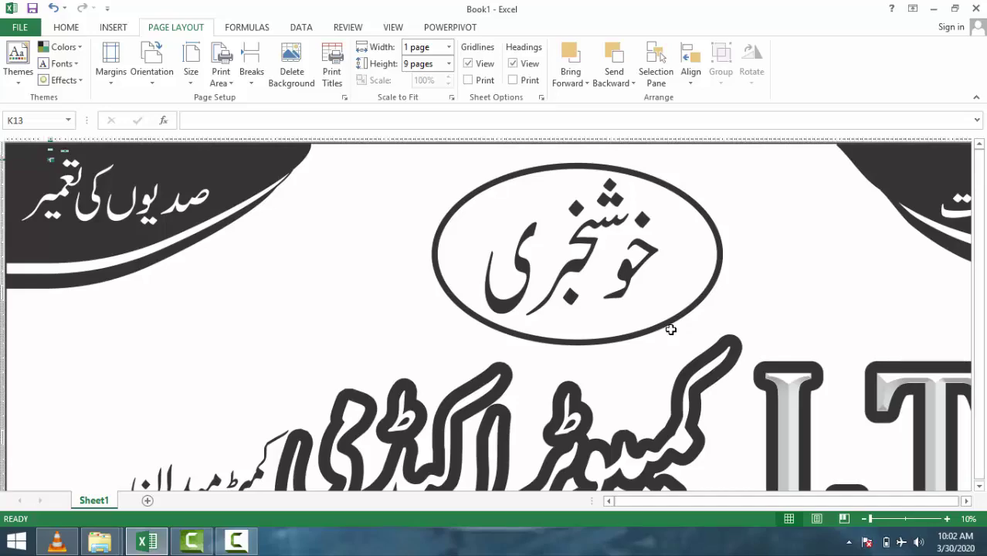
ctrl+scroll(670, 329, up, 3)
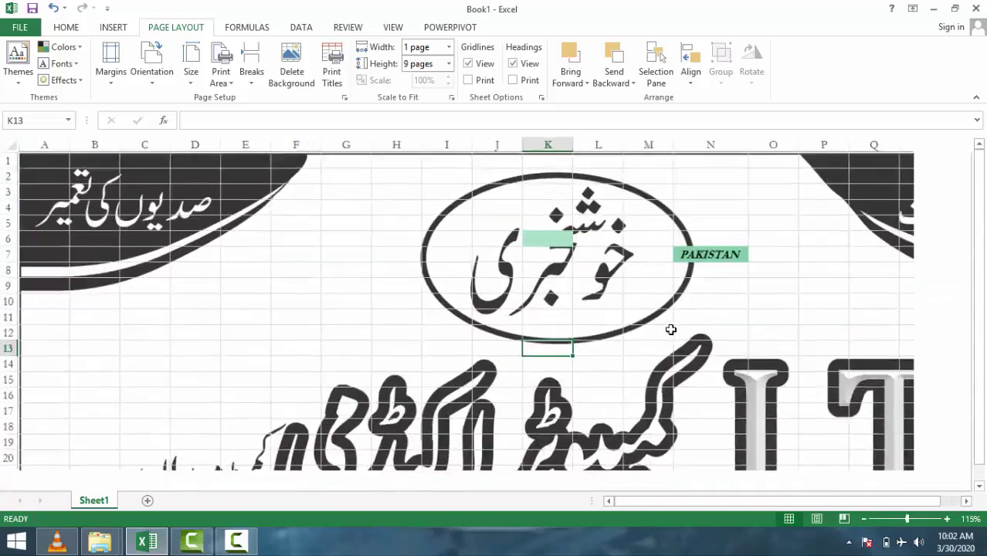
ctrl+scroll(670, 330, up, 3)
ctrl+scroll(670, 330, up, 3)
ctrl+scroll(670, 330, up, 2)
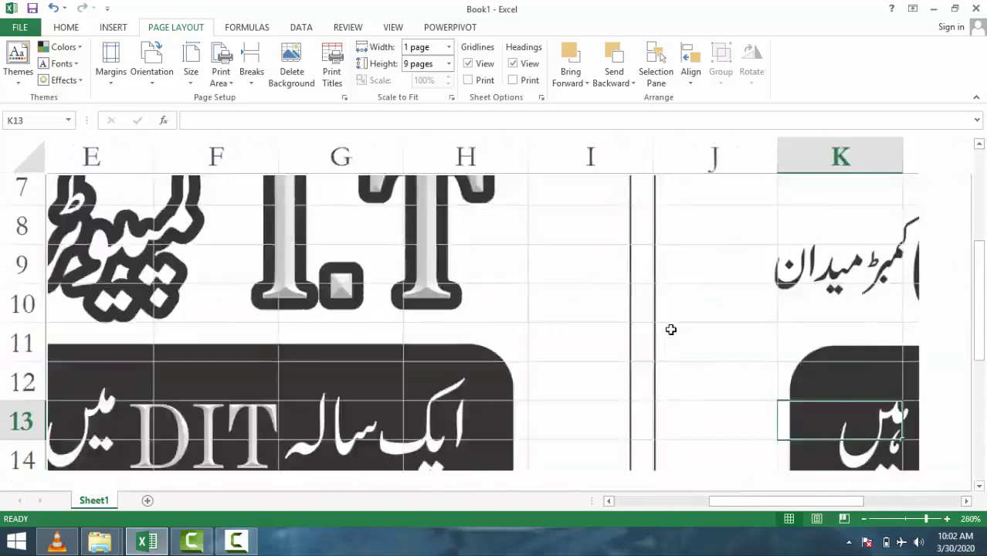
ctrl+scroll(670, 330, up, 2)
ctrl+scroll(670, 329, down, 3)
ctrl+scroll(670, 330, down, 1)
ctrl+scroll(670, 330, down, 2)
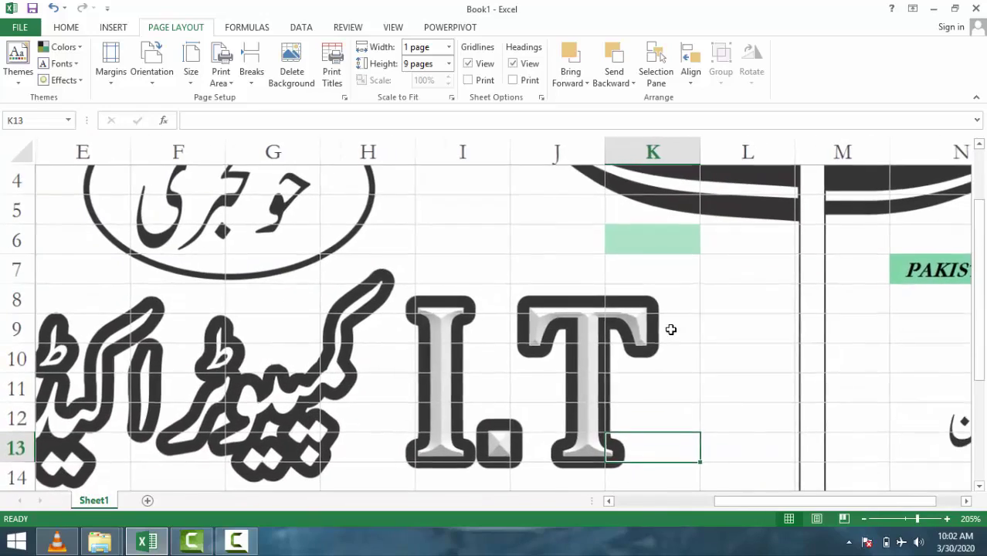
ctrl+scroll(671, 330, down, 12)
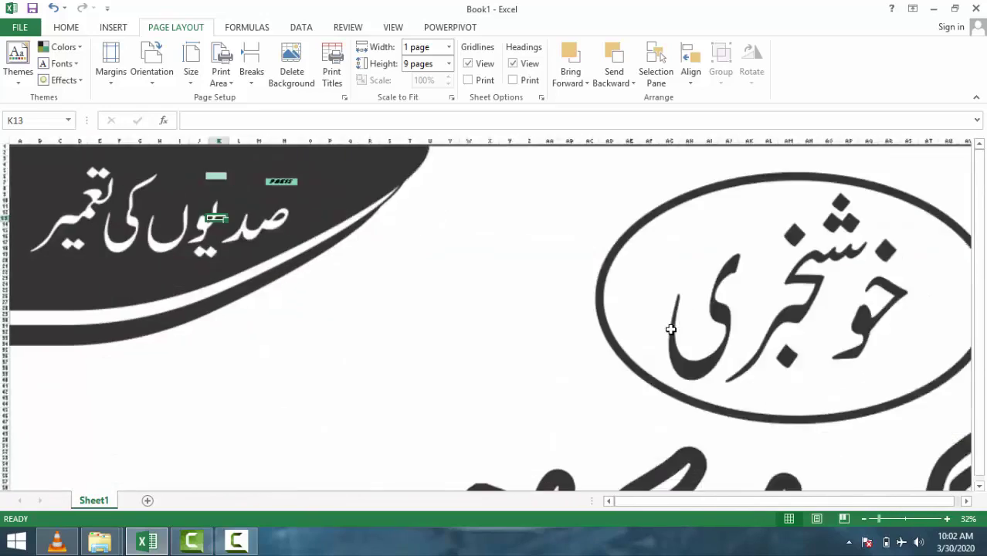
ctrl+scroll(670, 329, up, 8)
ctrl+scroll(670, 330, up, 6)
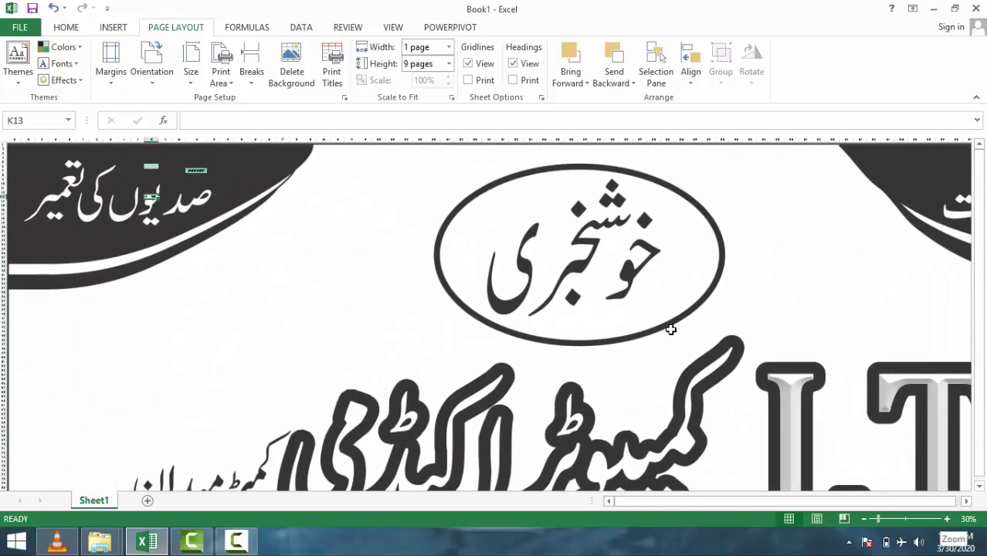
ctrl+scroll(671, 330, up, 6)
ctrl+scroll(671, 329, down, 2)
ctrl+scroll(670, 330, down, 5)
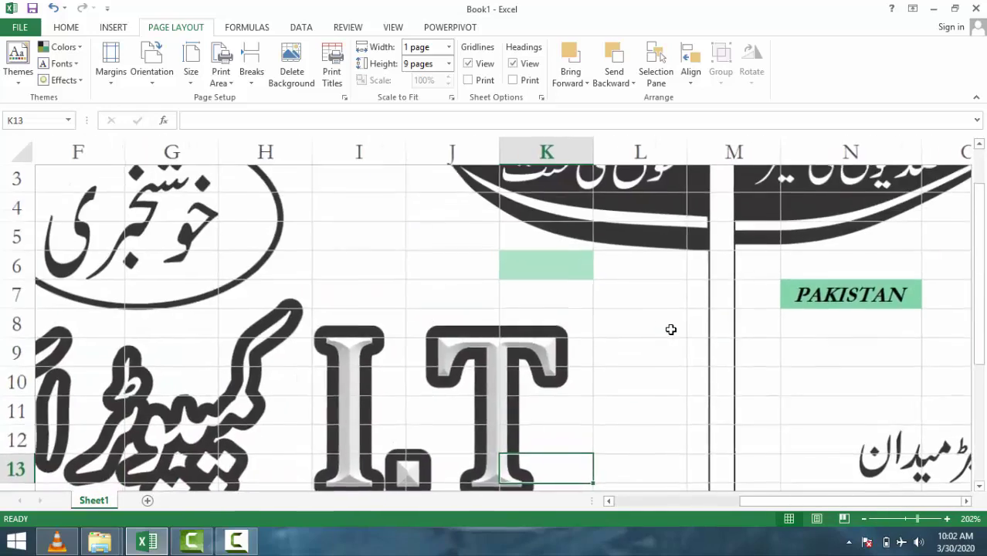
ctrl+scroll(670, 329, down, 6)
ctrl+scroll(670, 330, down, 4)
ctrl+scroll(670, 329, up, 2)
- Select a cell below the oval artwork and discard the stray text typed into it
click(671, 330)
ctrl+scroll(671, 330, down, 2)
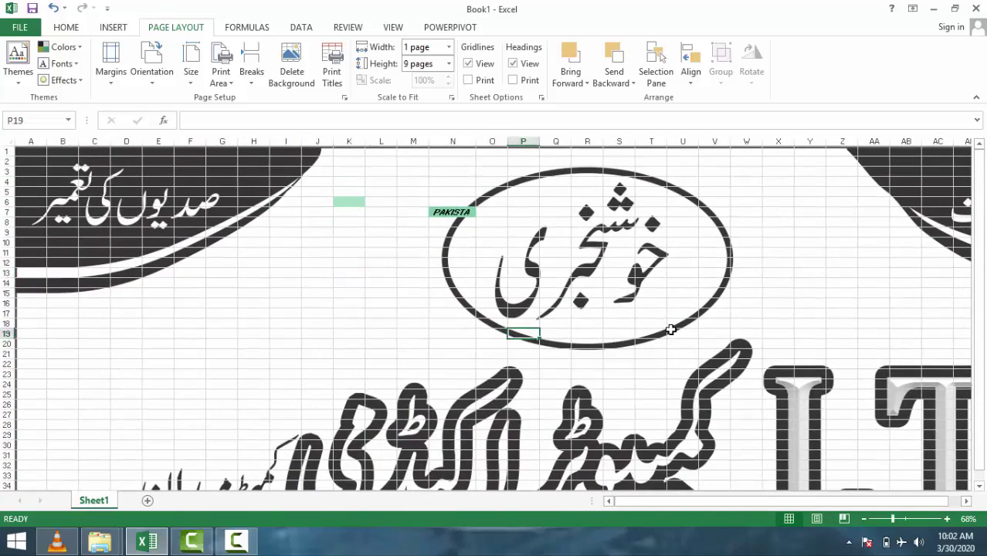
text(euiotrhohsdjfkl)
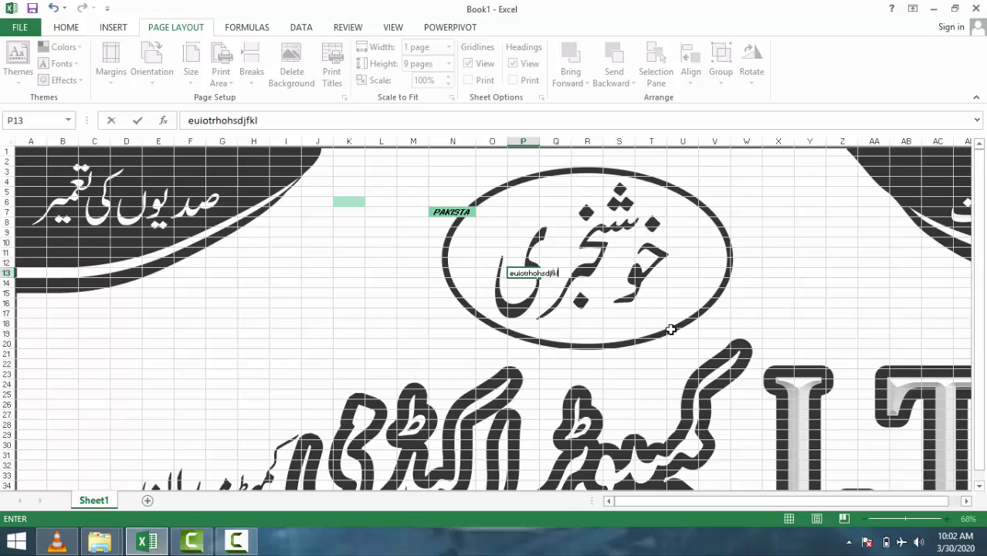
text(sdjfklsjdk)
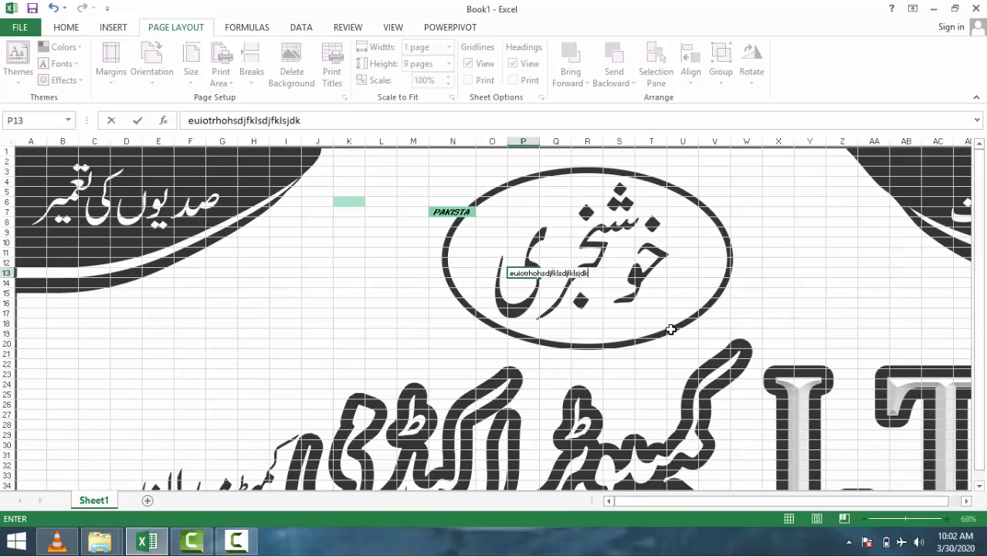
key(Escape)
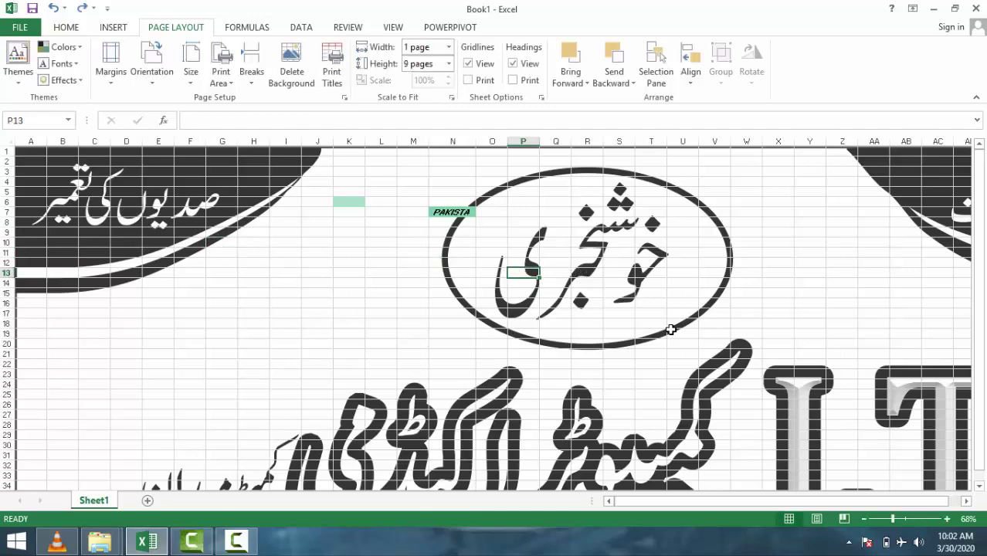
- Scroll up and down the sheet to check the banner background
scroll(670, 330, up, 3)
scroll(670, 330, down, 4)
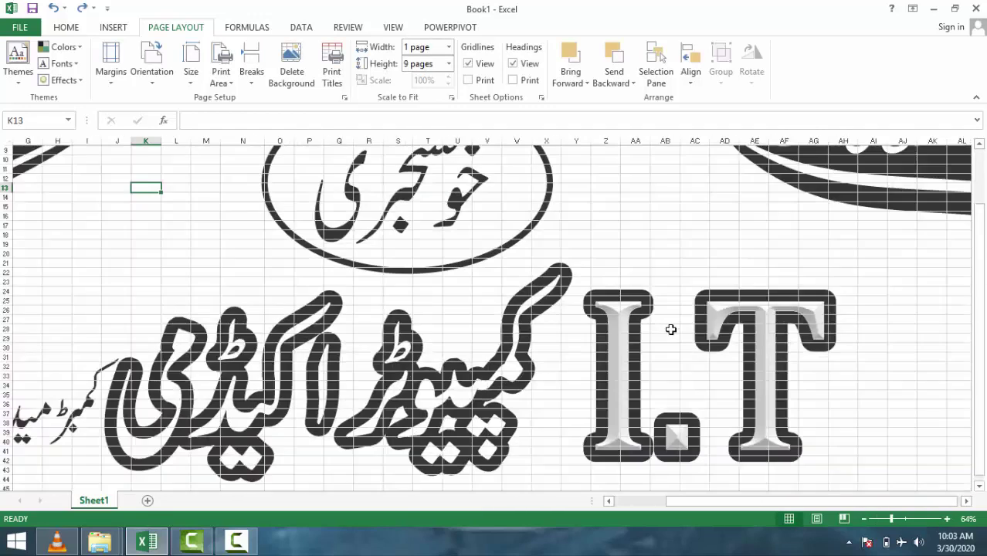
scroll(670, 330, up, 8)
scroll(670, 329, up, 2)
scroll(671, 329, up, 2)
scroll(670, 330, up, 2)
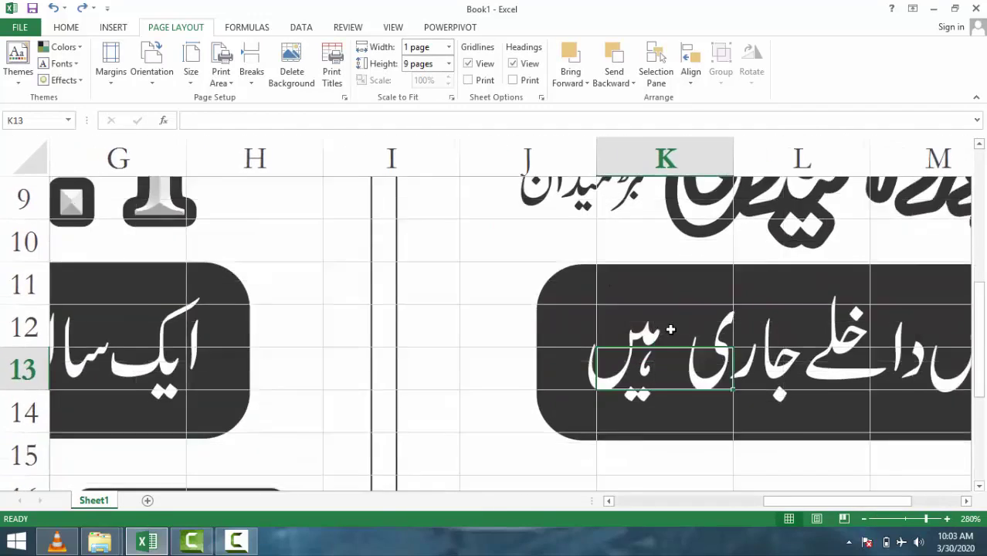
scroll(670, 330, down, 2)
scroll(670, 330, down, 3)
scroll(670, 330, down, 2)
scroll(671, 330, down, 2)
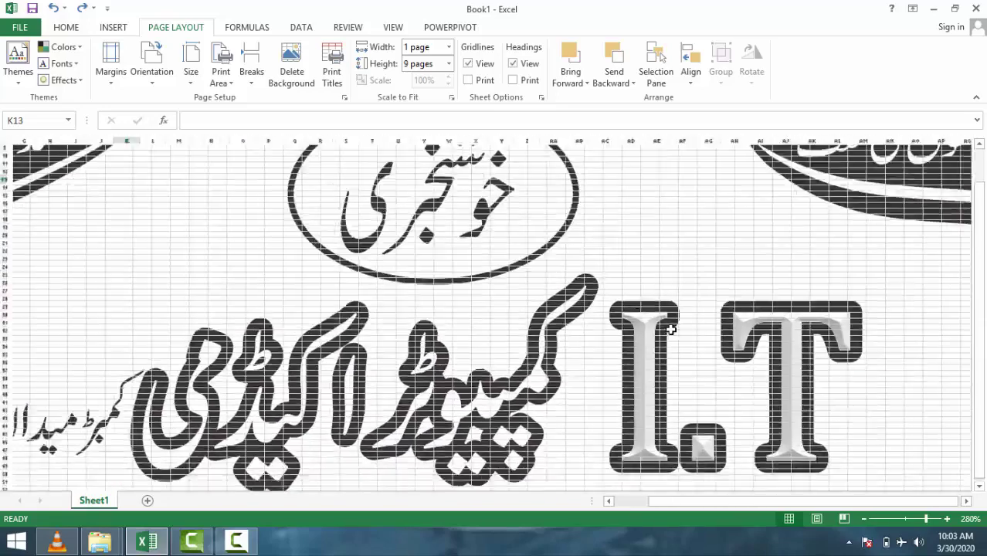
scroll(670, 330, up, 4)
scroll(670, 330, up, 2)
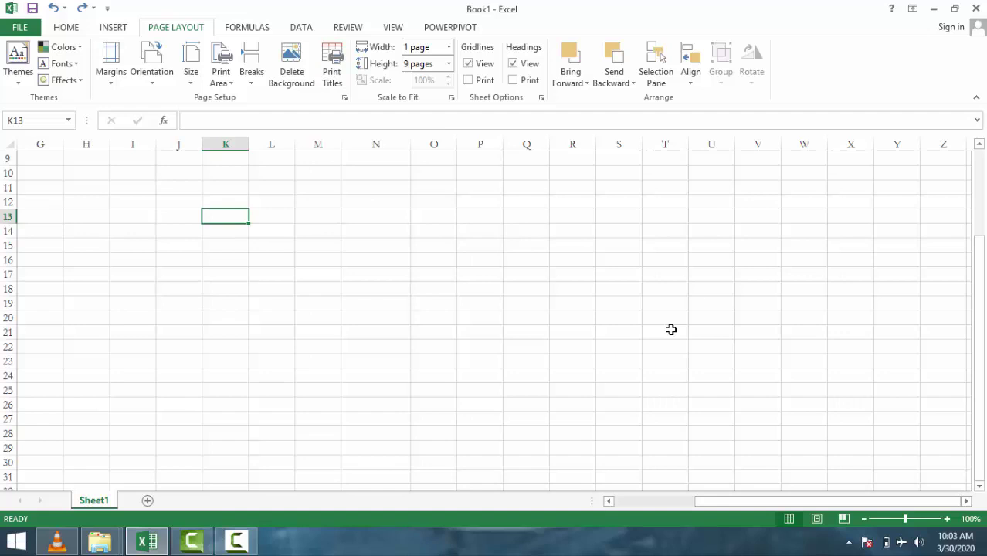
- Set print titles to repeat rows $13:$14 at top and columns $S:$T at left
key(alt+p)
key(i)
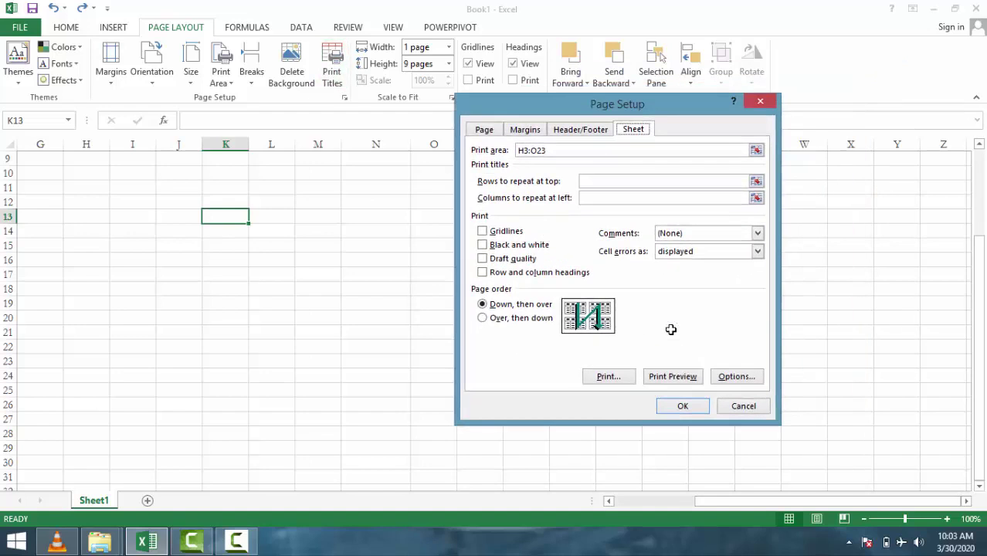
key(alt+r)
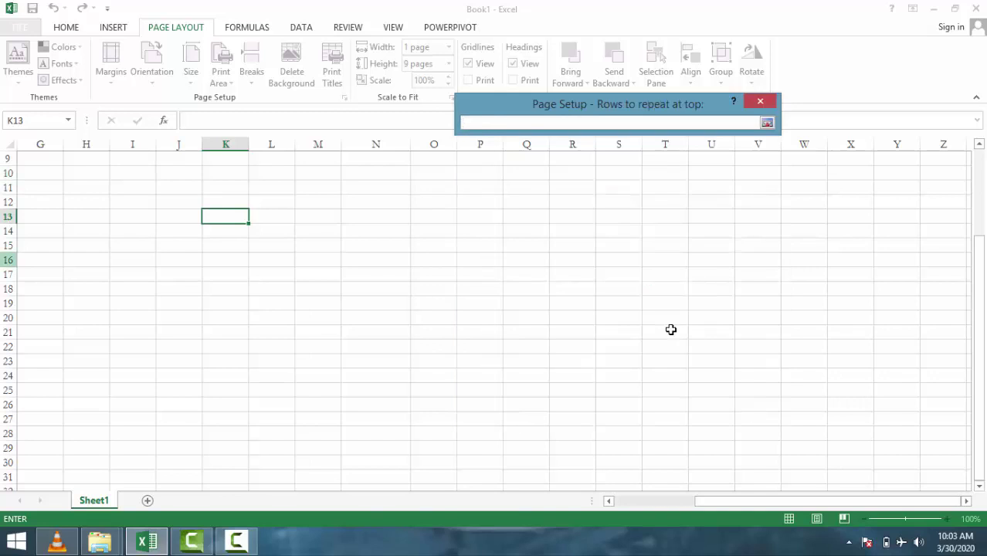
drag(8, 216, 7, 234)
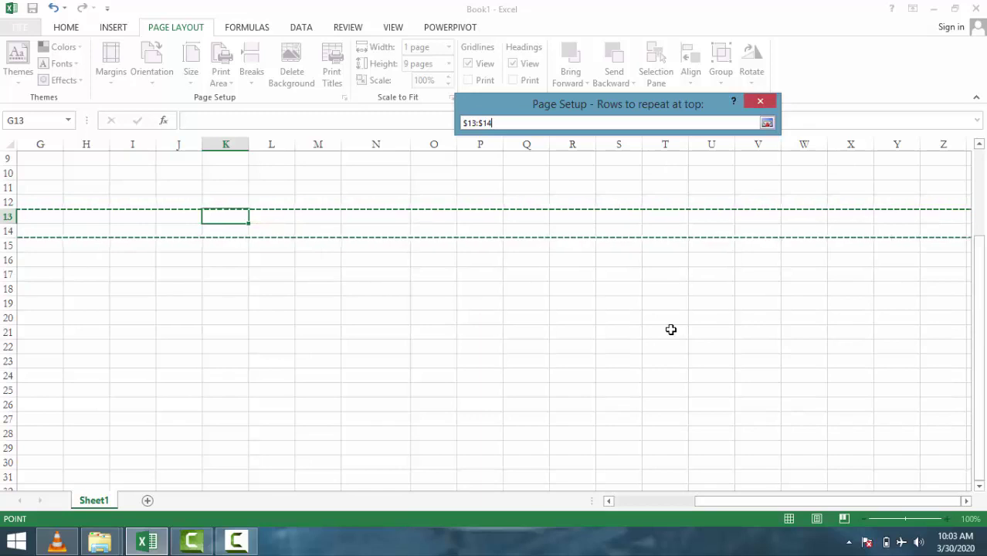
key(Return)
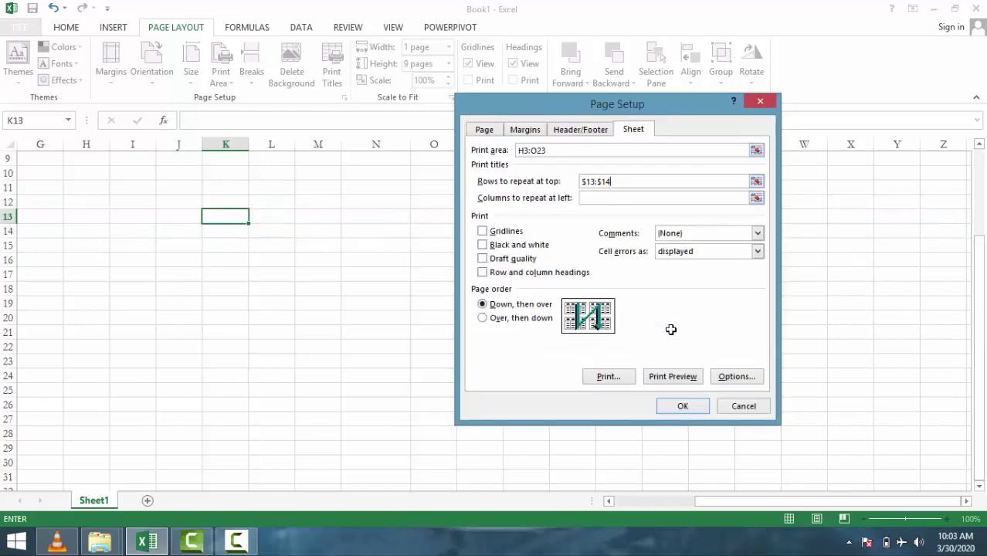
key(Tab)
click(671, 330)
key(shift+Left)
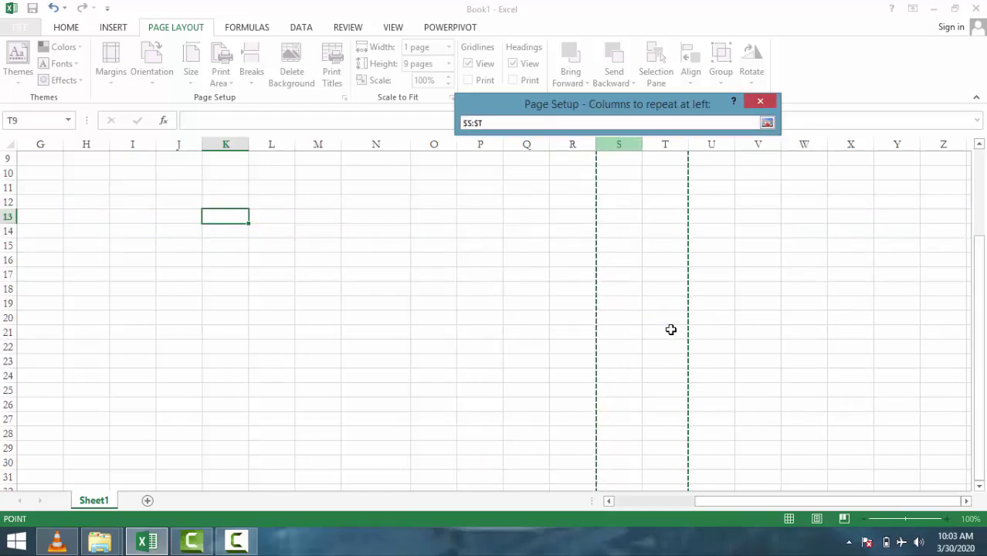
key(Return)
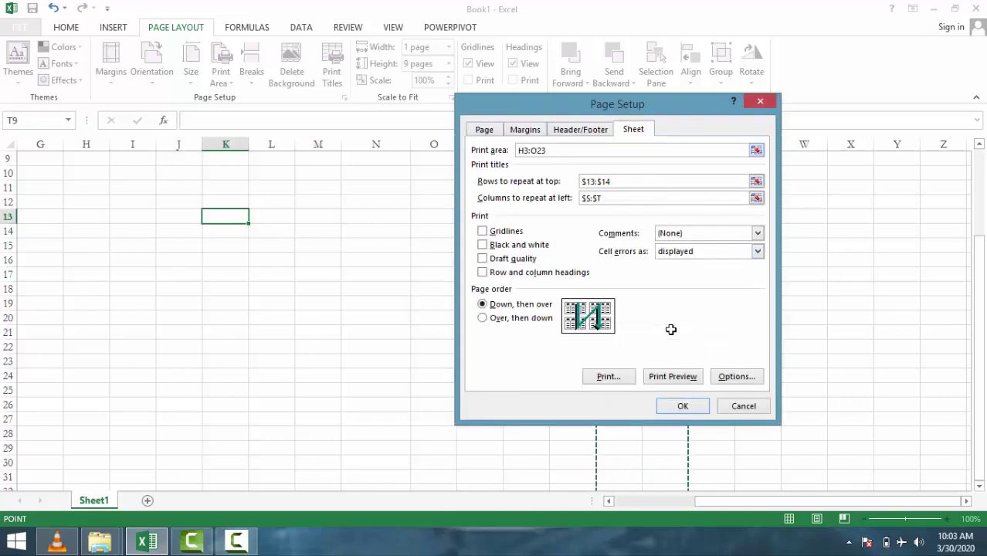
key(Return)
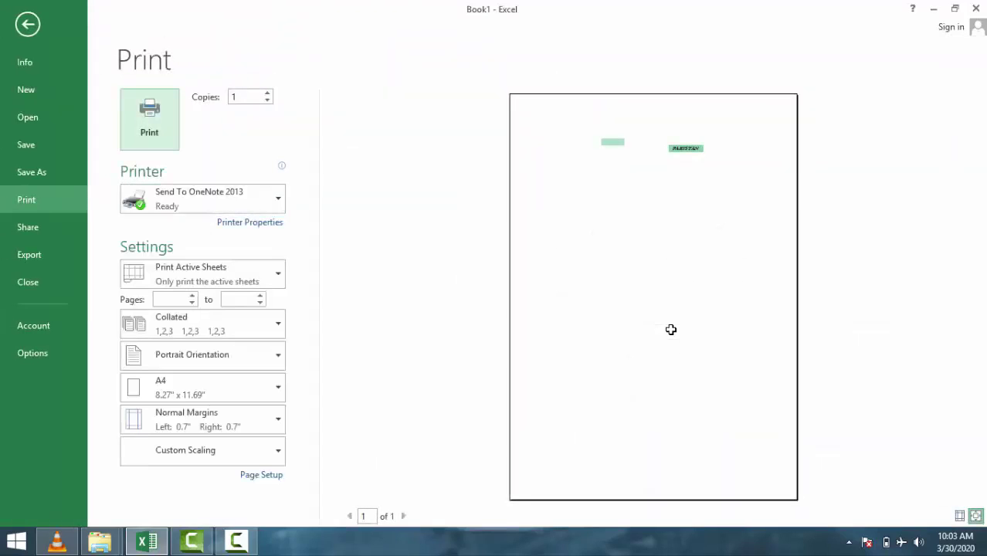
- Leave the print preview, dismiss the save prompt, and close Page Setup without changes
key(ctrl+w)
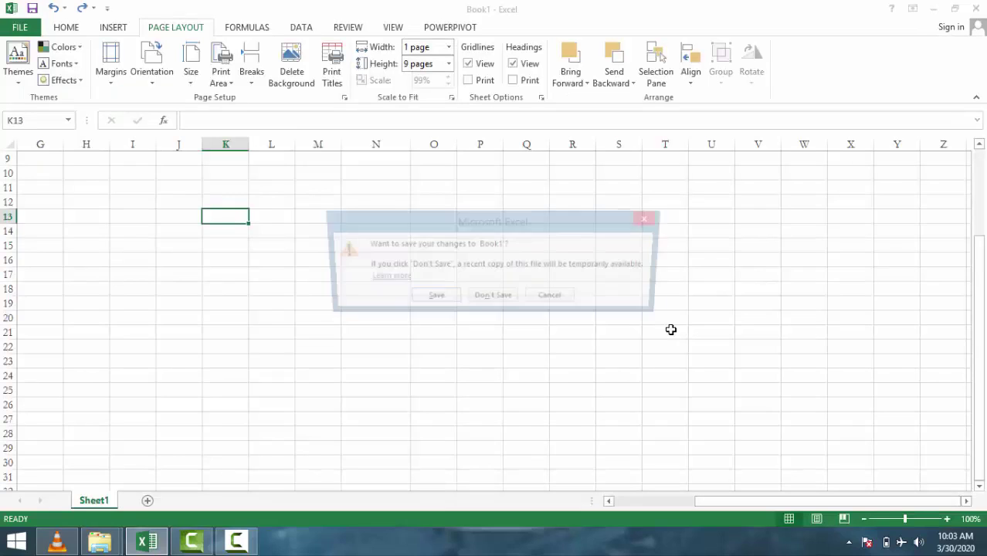
key(Escape)
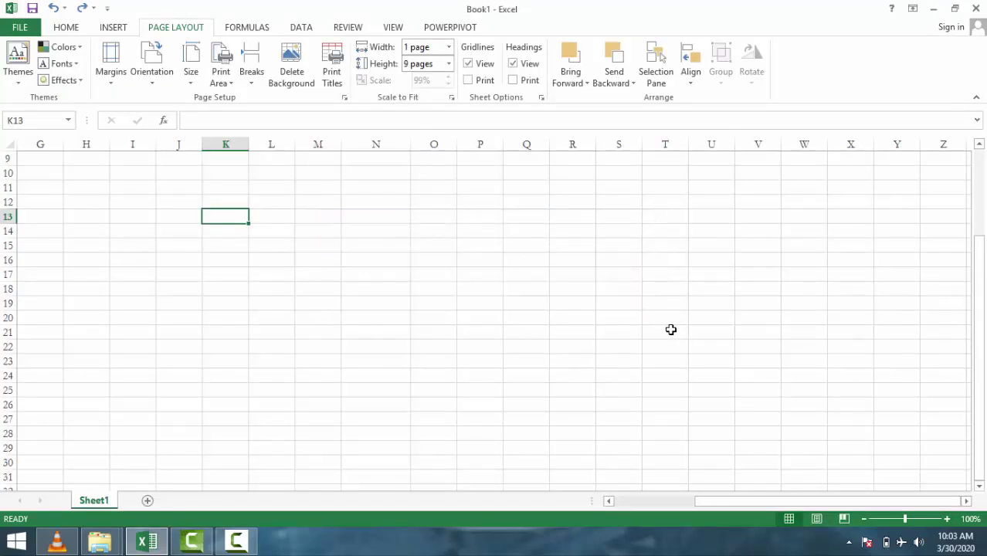
key(alt+p)
key(i)
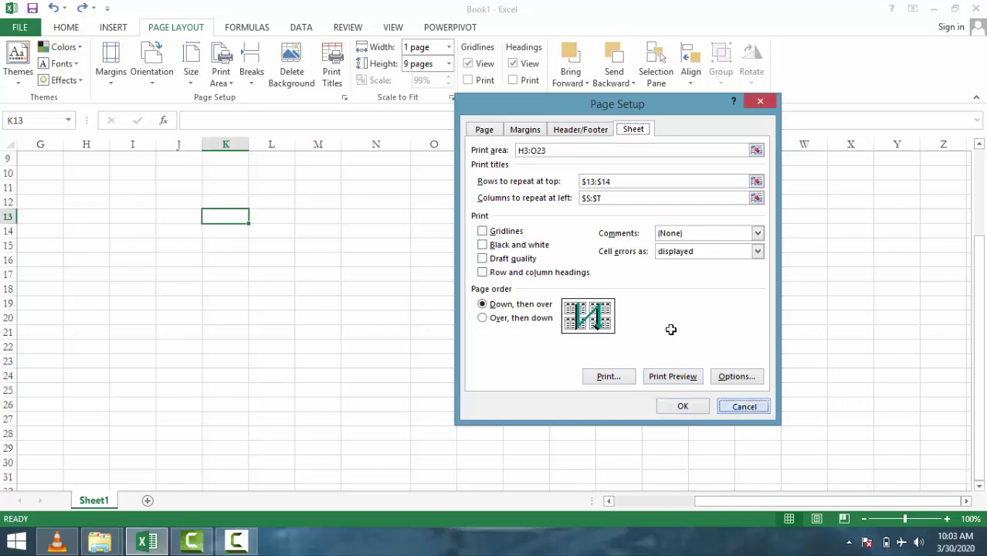
key(Return)
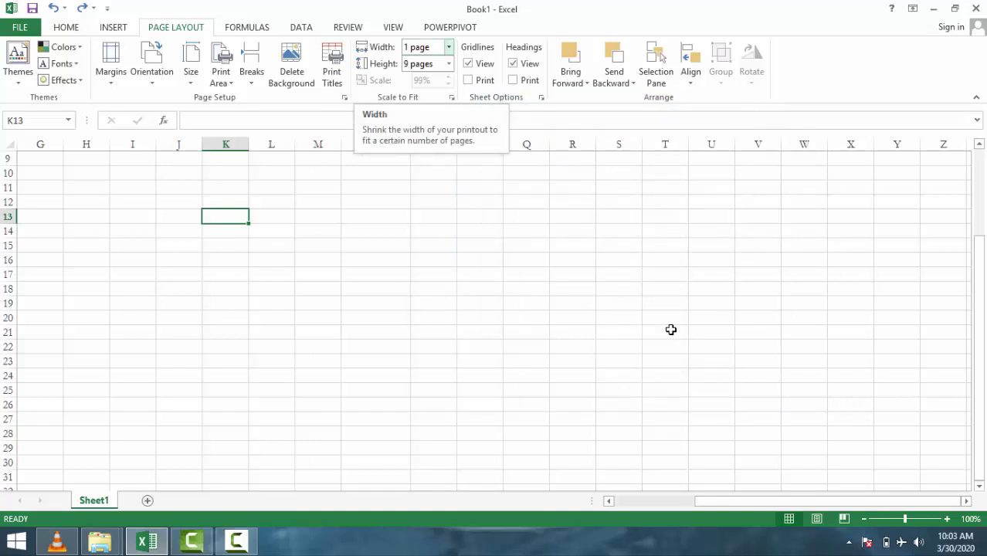
- Change Scale to Fit width from 3 pages and height from 9 pages to Automatic
click(448, 47)
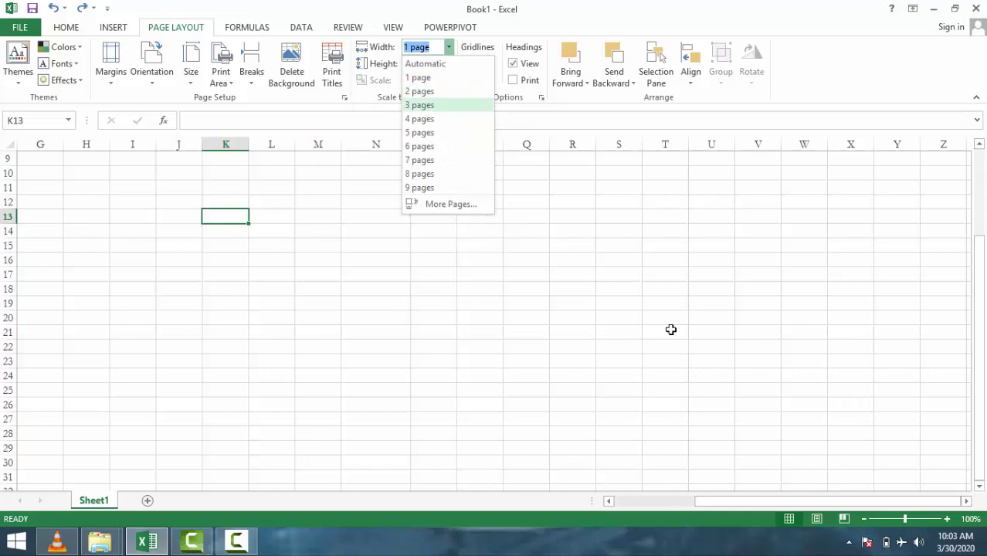
key(Return)
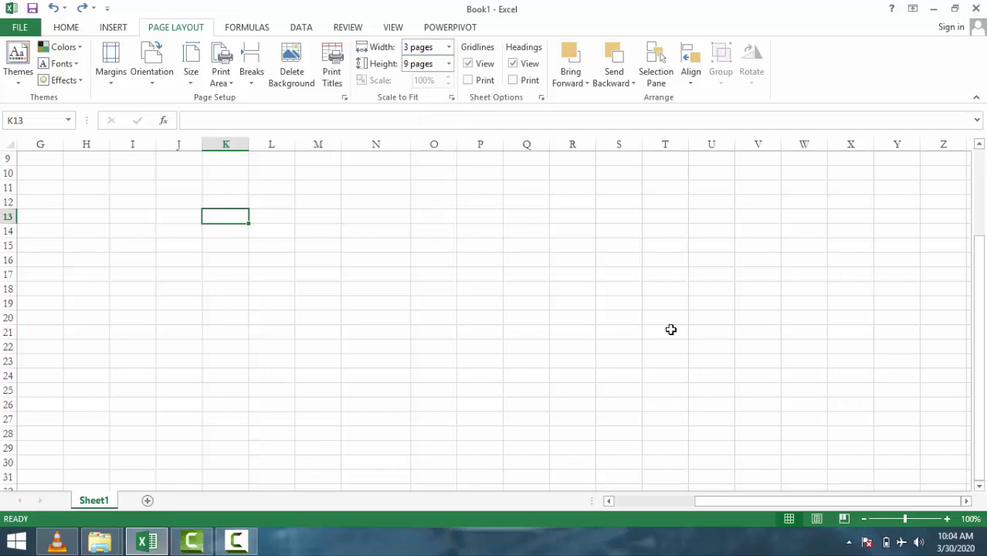
key(alt+Down)
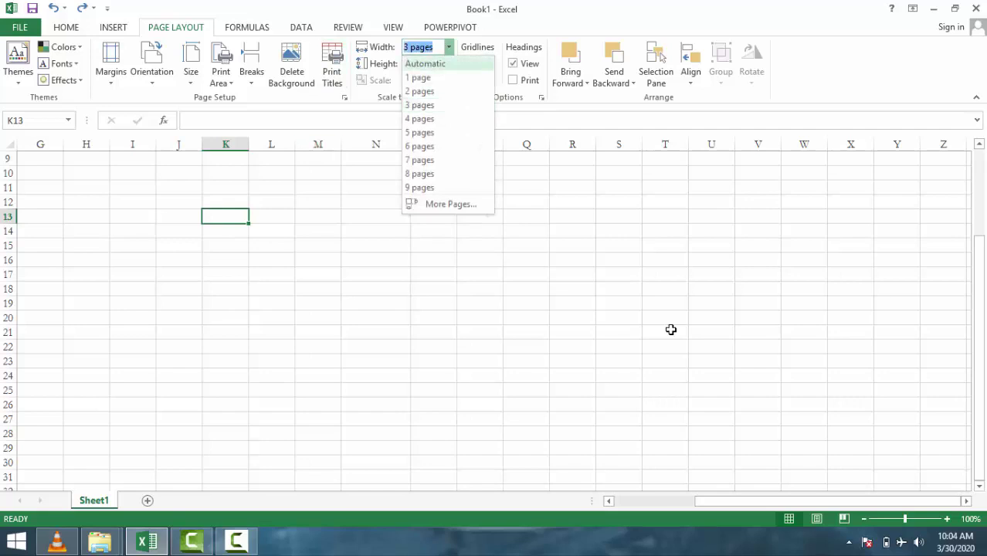
key(Return)
key(Tab)
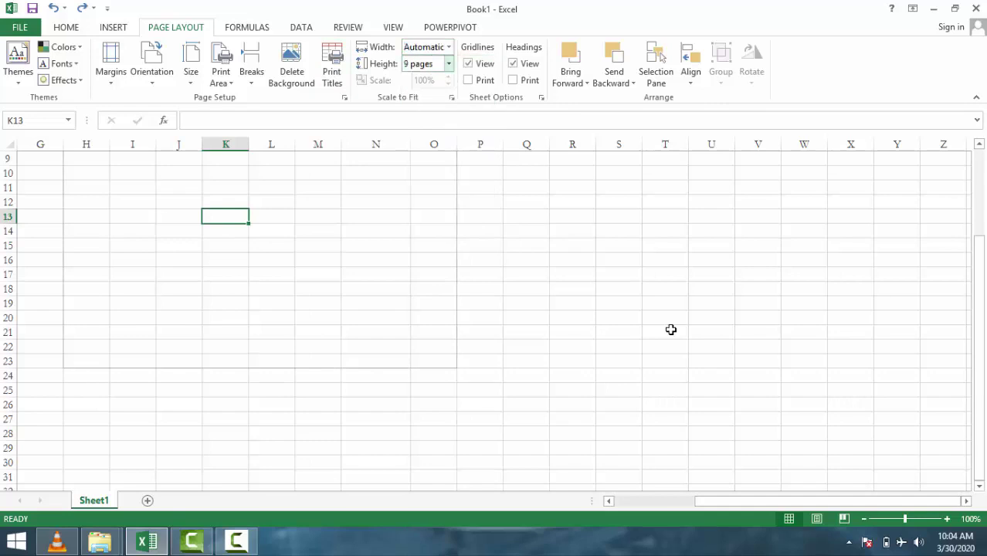
key(alt+Down)
key(Down)
key(Down)
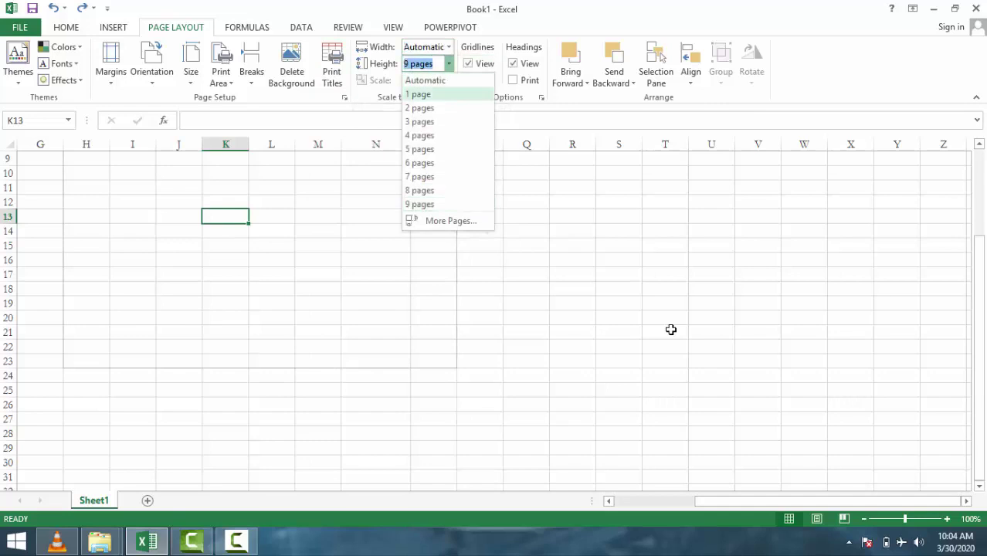
key(Up)
key(Return)
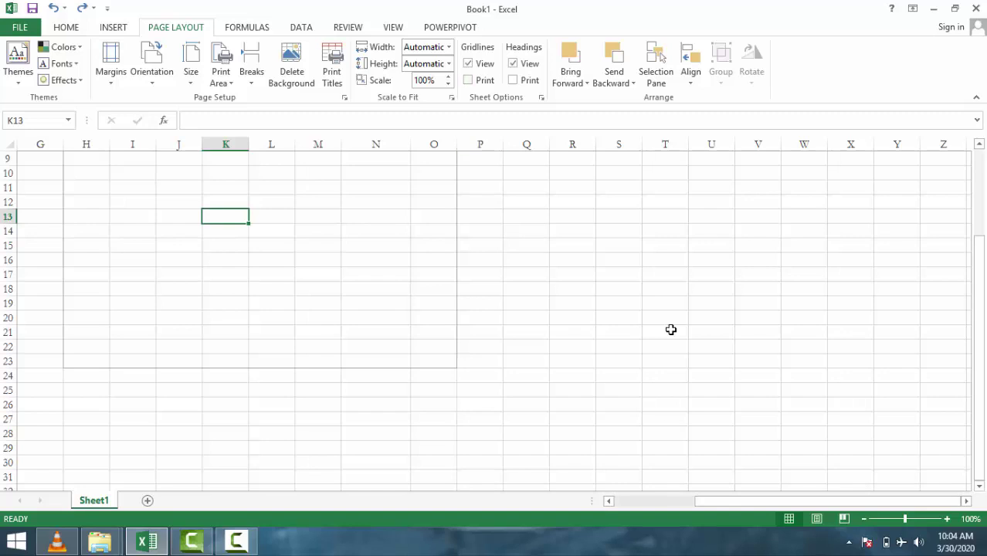
- Hide the sheet gridlines by unchecking Gridlines View
key(Tab)
key(Tab)
key(Tab)
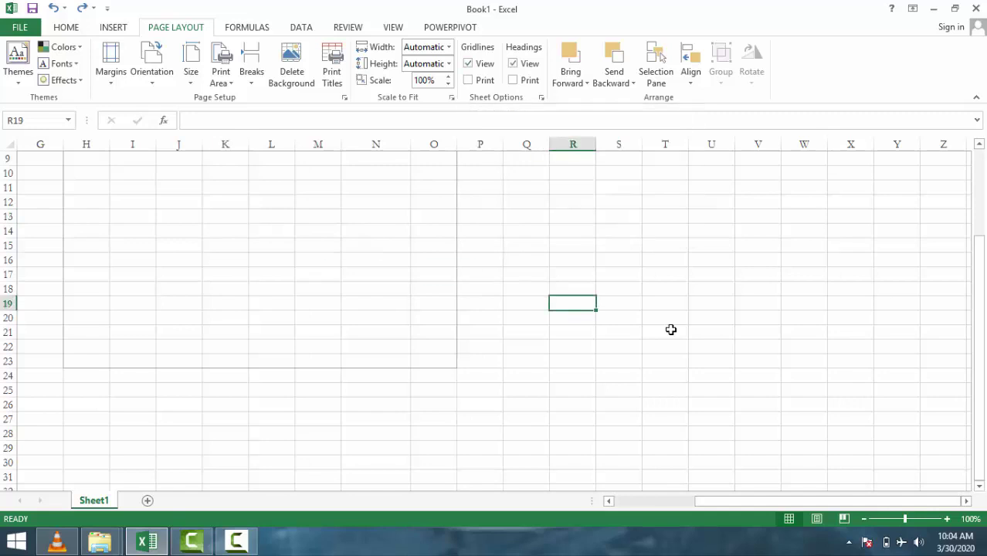
drag(571, 231, 671, 330)
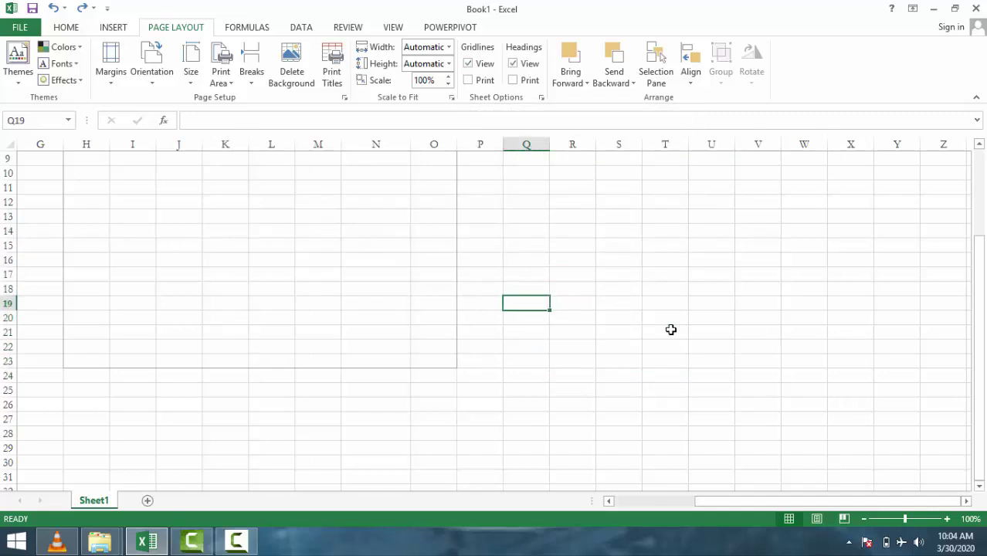
key(Up)
key(Up)
key(Up)
key(Up)
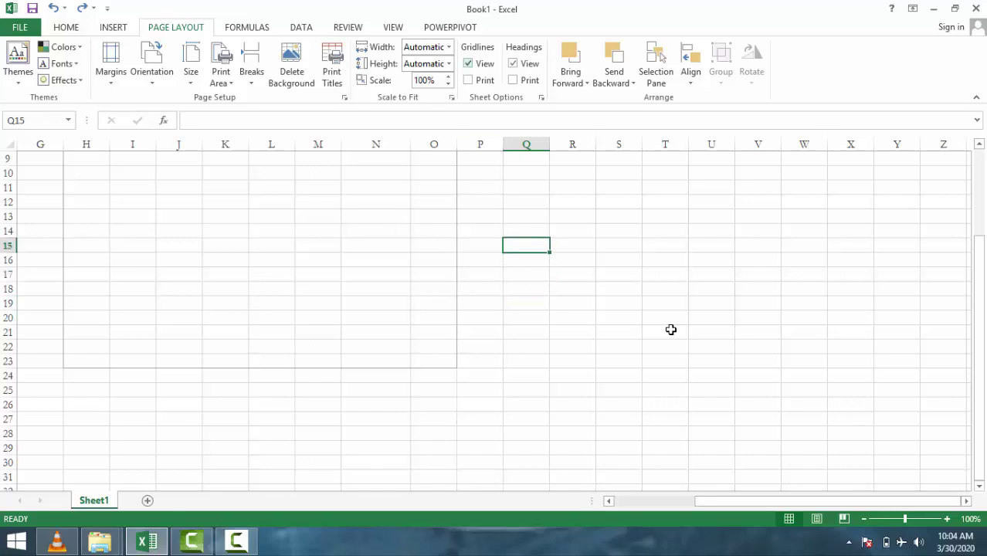
key(alt+p)
key(v)
key(g)
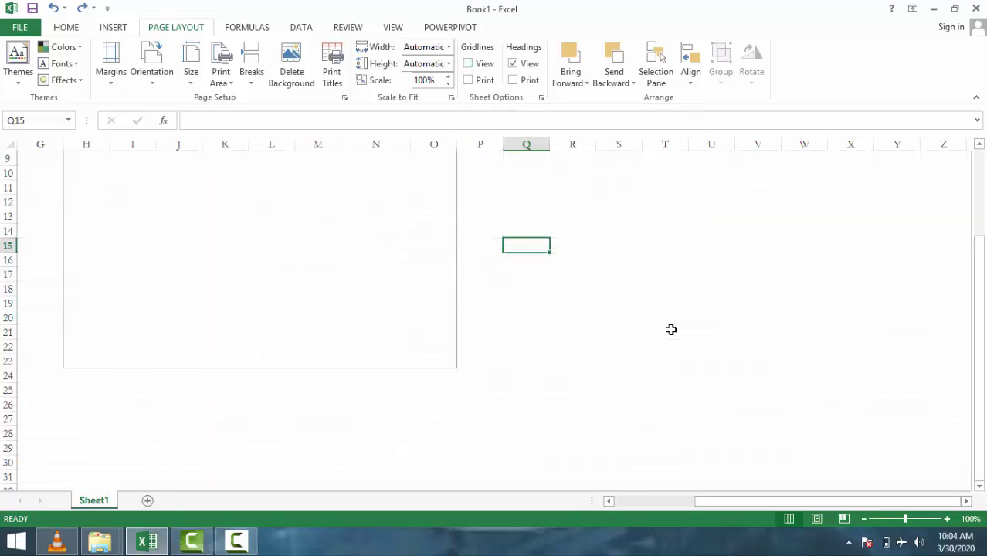
- Re-check Gridlines View, check Gridlines Print, and preview the printout
scroll(670, 330, up, 3)
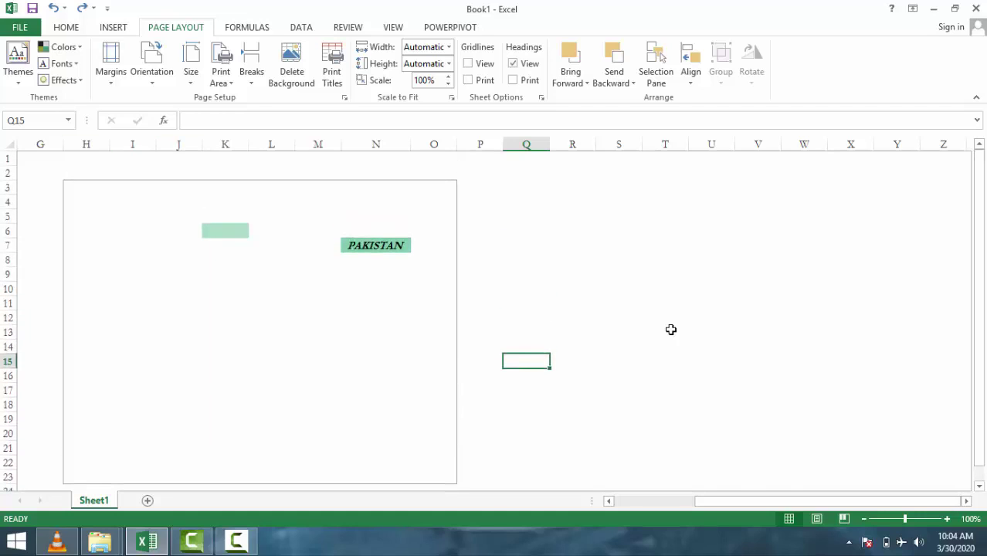
key(Left)
key(Up)
key(Up)
key(Up)
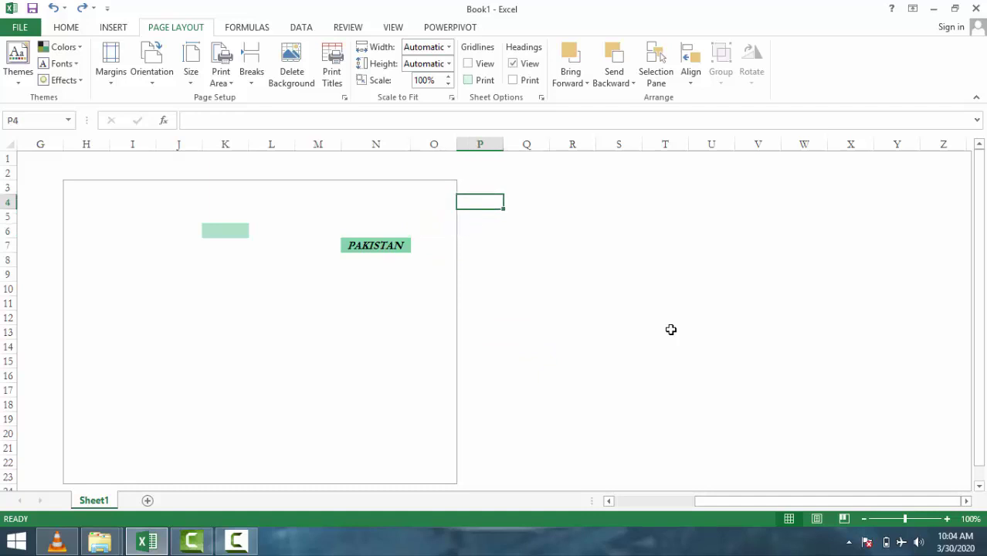
key(space)
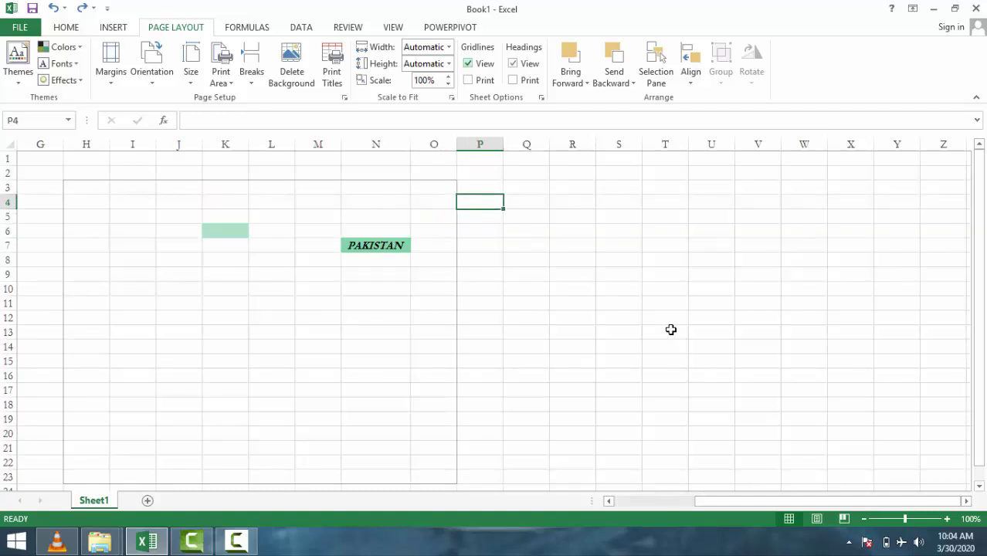
key(Down)
key(space)
key(space)
key(ctrl+p)
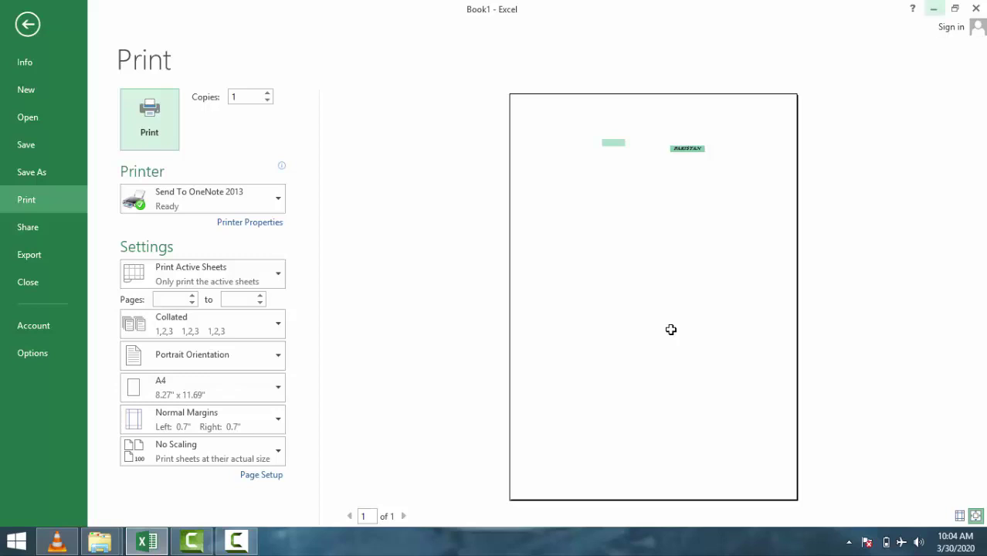
- Close the preview, dismiss the save prompt, and preview again to see the gridlines
key(alt+F4)
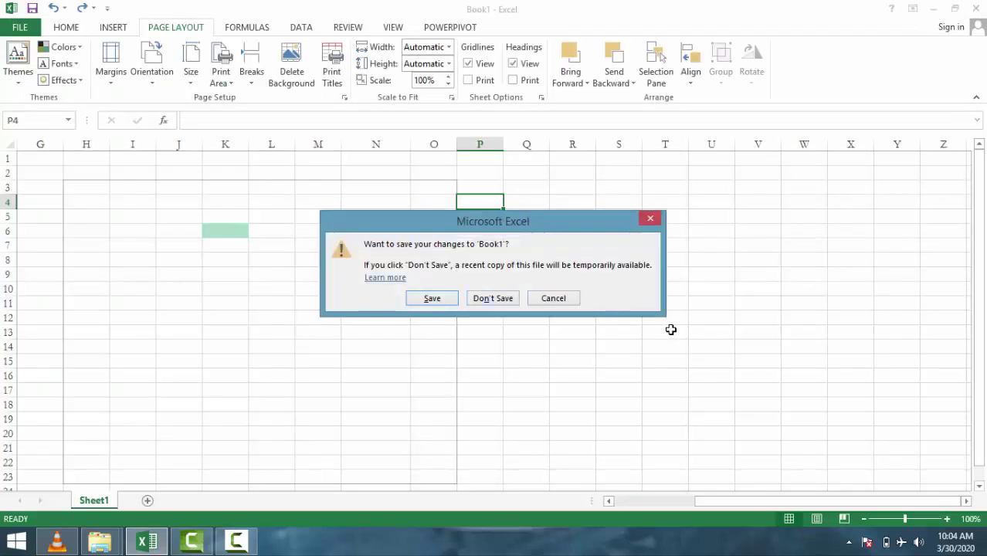
key(Escape)
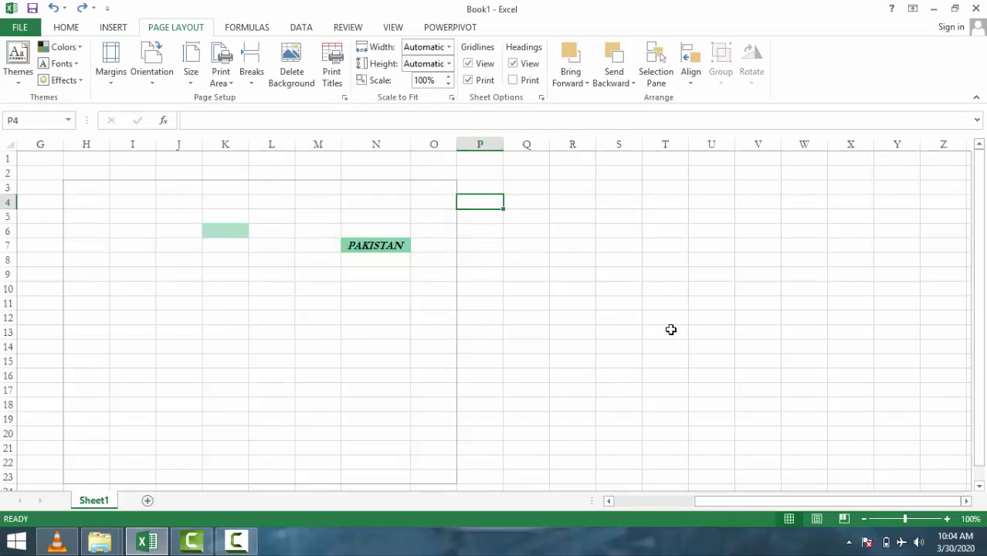
key(ctrl+p)
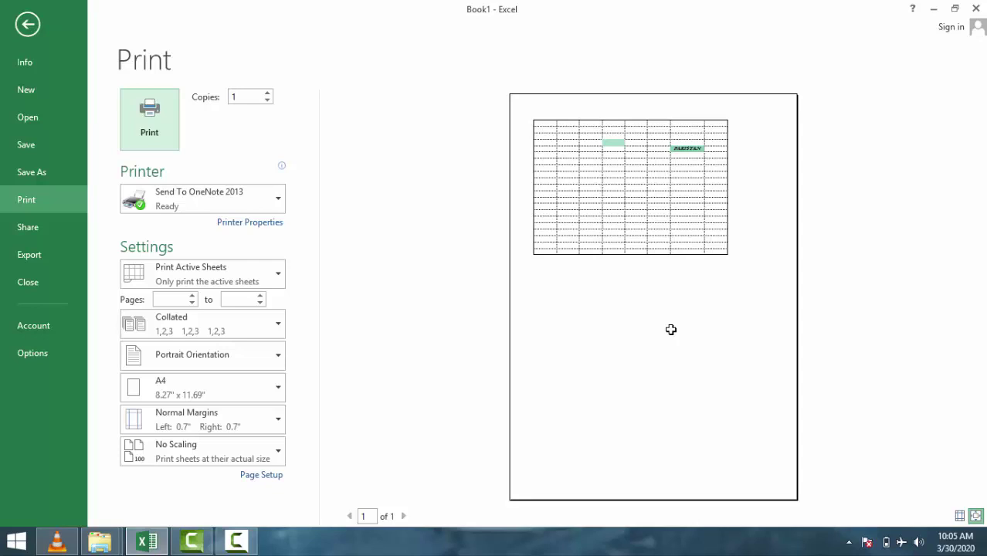
key(alt+F4)
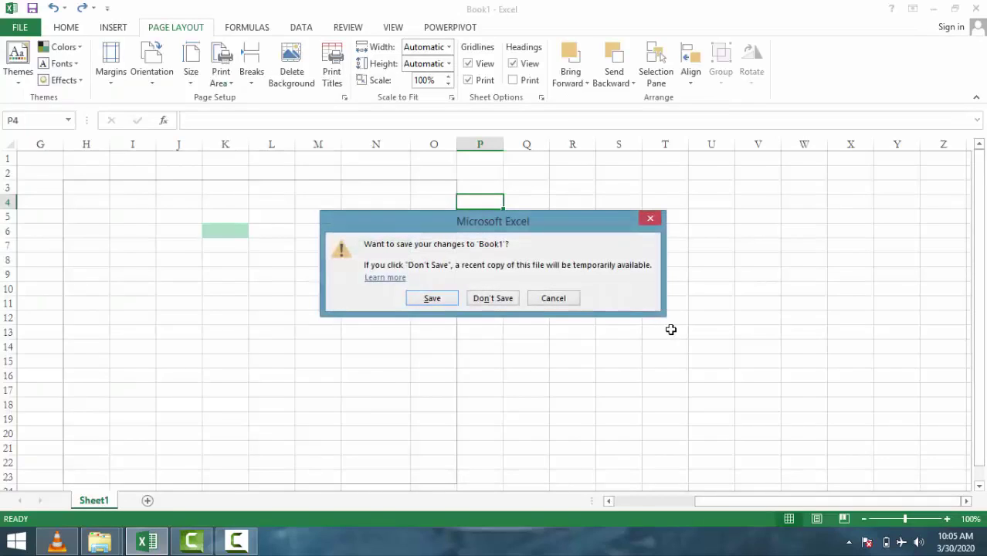
key(Escape)
- Select ranges H3:N22, J6:N21 and Q17:S19, ending on cell S9
key(Left)
key(Left)
key(Left)
key(Up)
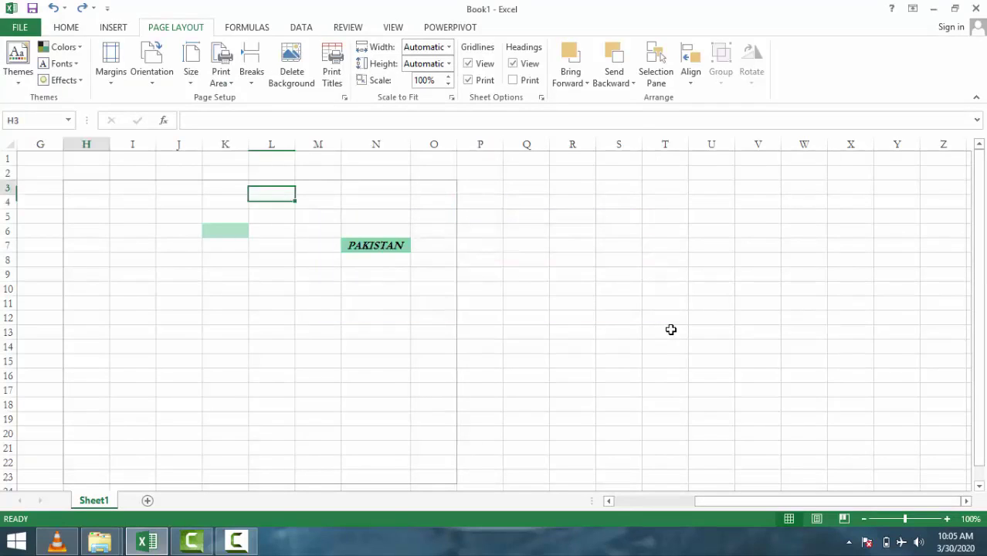
key(shift+Right)
key(shift+Right)
key(shift+Right)
key(shift+Down)
key(shift+Down)
key(shift+Down)
drag(179, 231, 375, 448)
drag(526, 390, 619, 419)
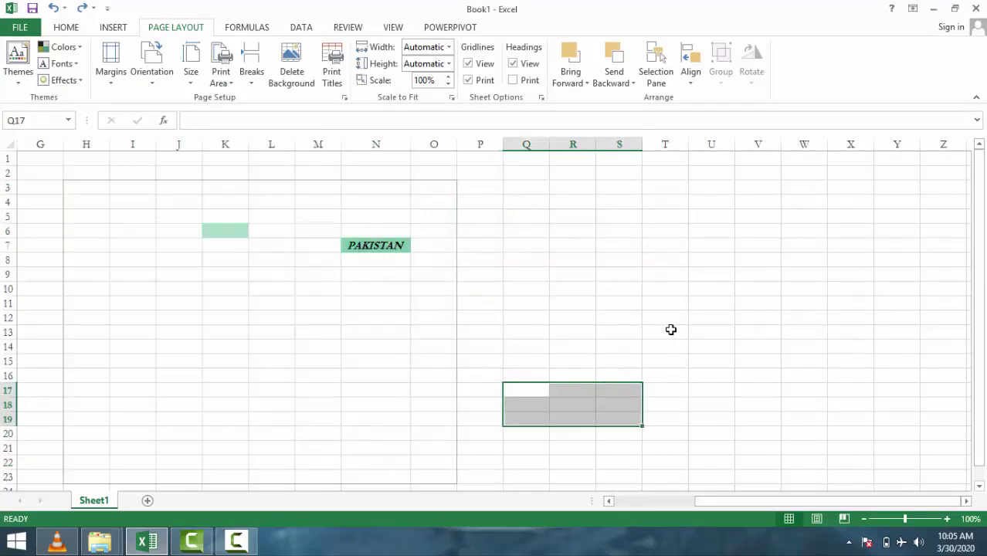
click(618, 274)
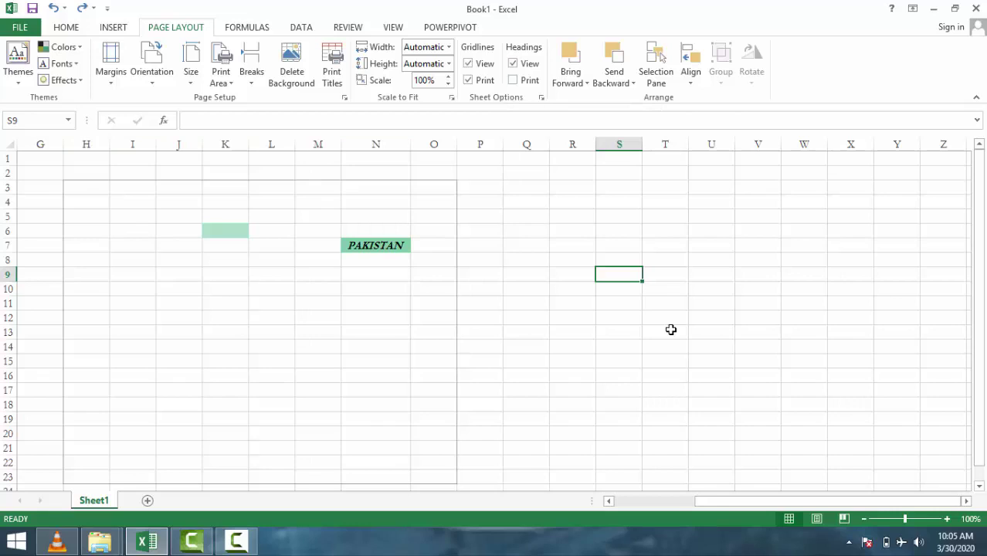
- Toggle Headings View off and on, check Headings Print, and preview the page
click(512, 63)
key(ctrl+z)
key(alt+p)
key(p)
key(h)
key(ctrl+p)
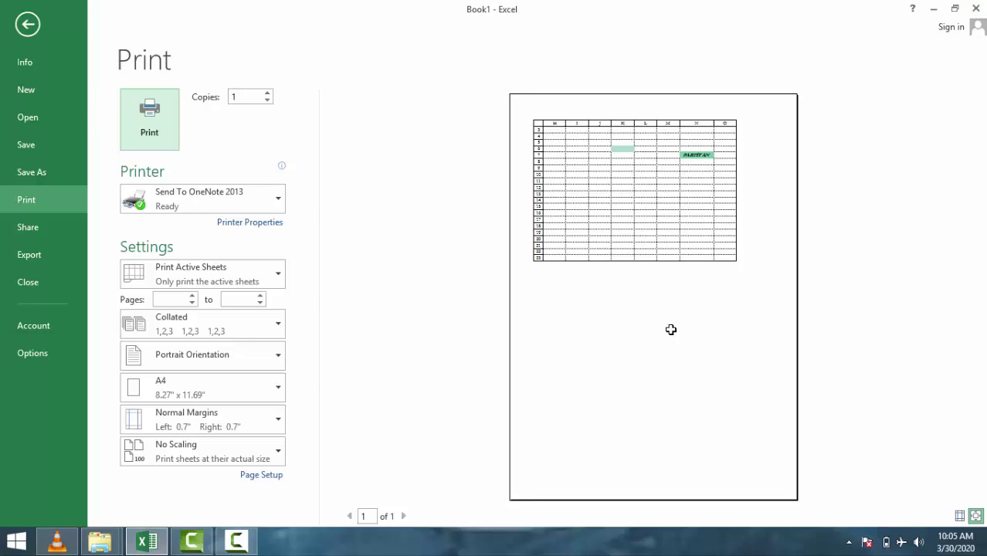
key(alt+F4)
key(Escape)
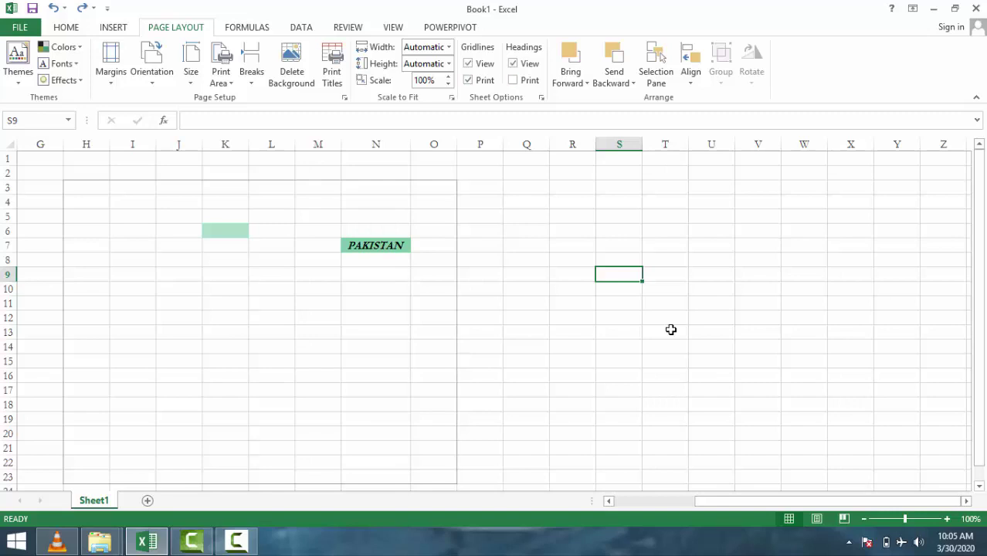
- Uncheck Gridlines Print so gridlines no longer print
key(alt+p)
key(p)
key(g)
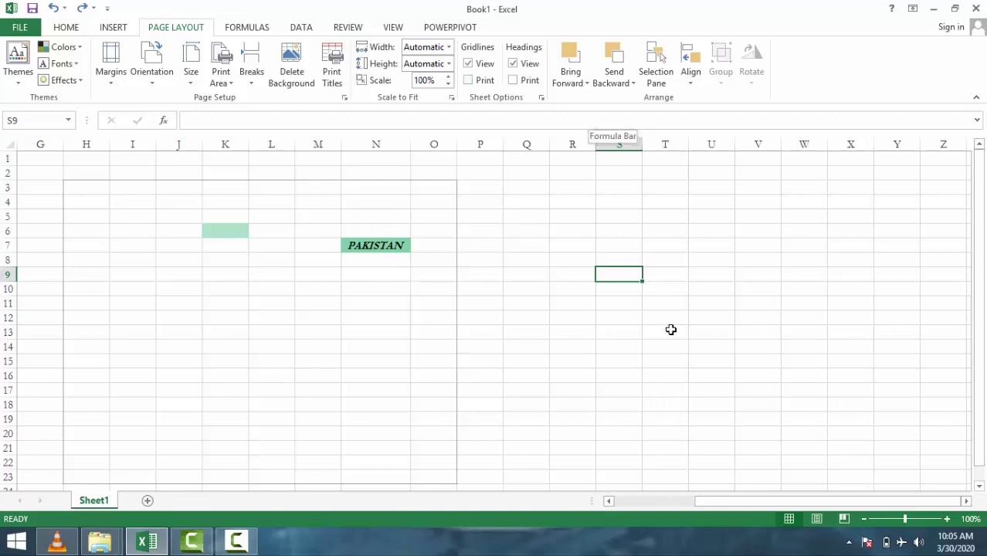
key(alt+p)
- Draw a green five-point star around columns U to Y from the Shapes gallery
key(a)
key(f)
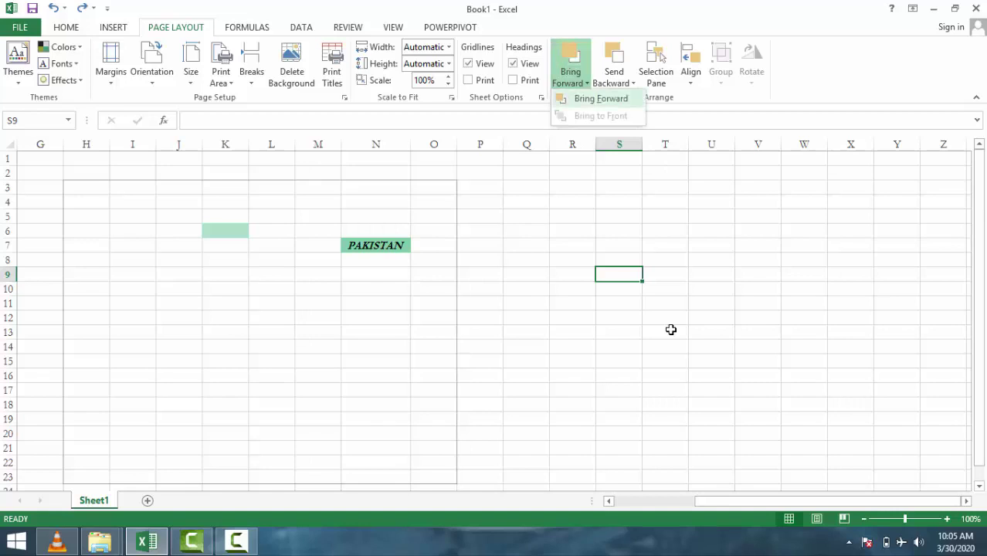
key(Escape)
key(Left)
key(Left)
key(Up)
key(Up)
key(Up)
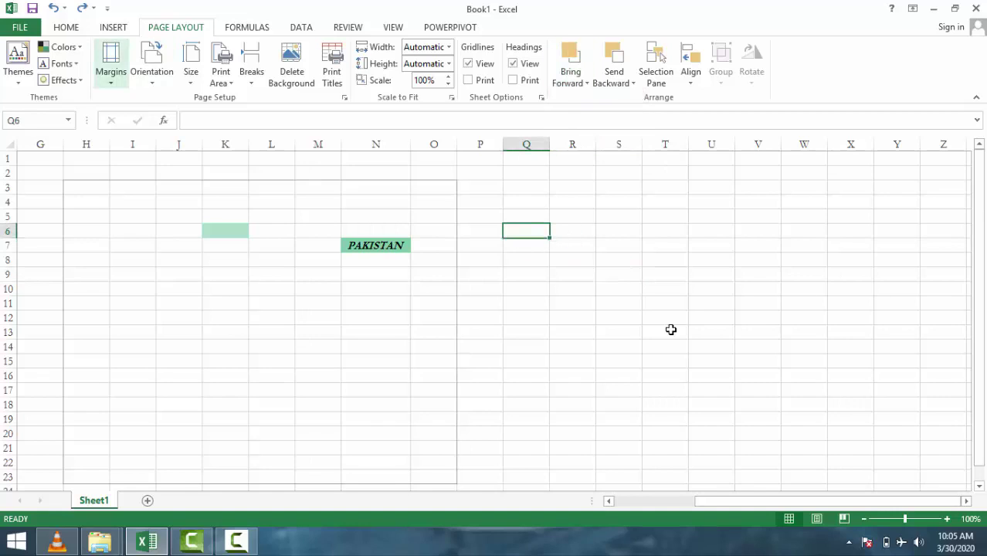
key(alt+n)
key(Tab)
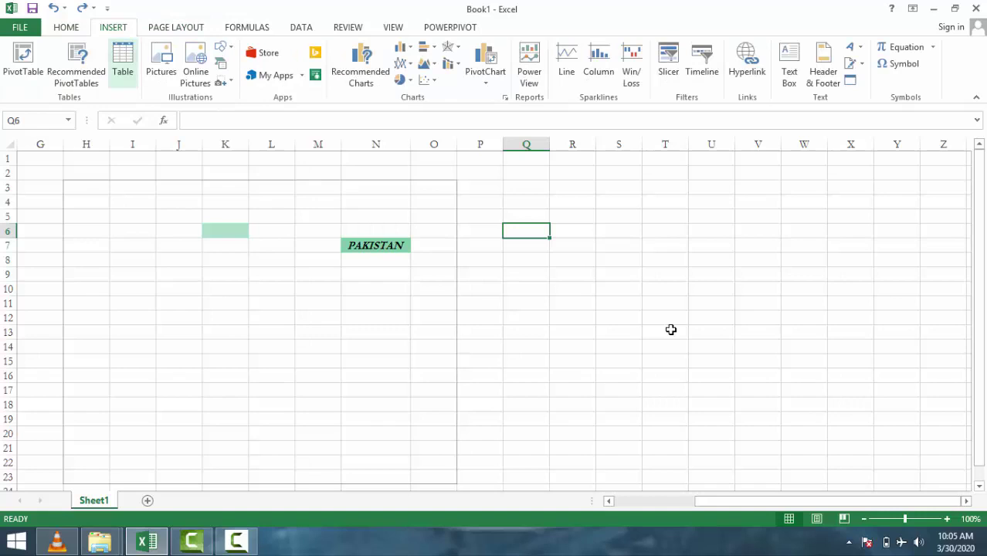
key(Tab)
key(shift+Tab)
key(Left)
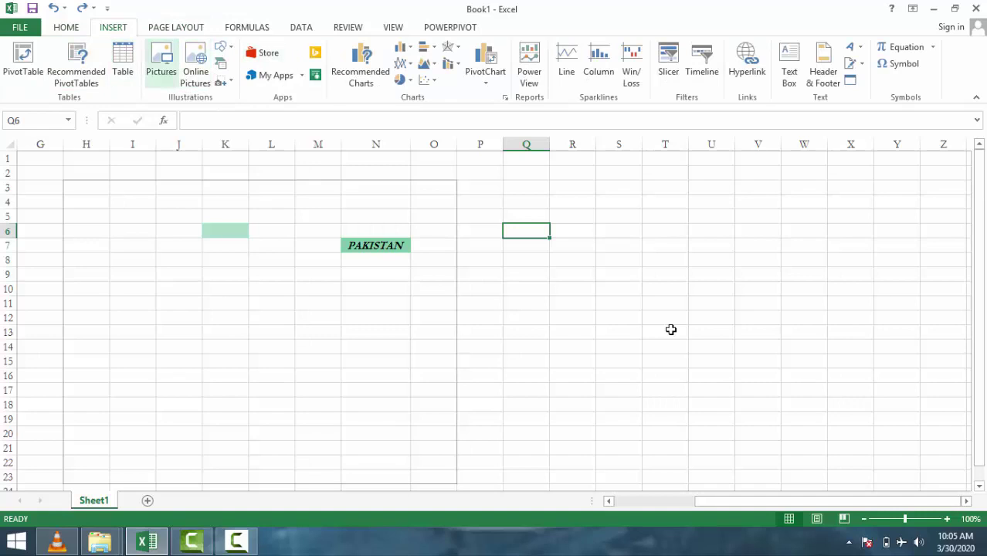
key(Right)
key(Right)
key(Left)
key(Return)
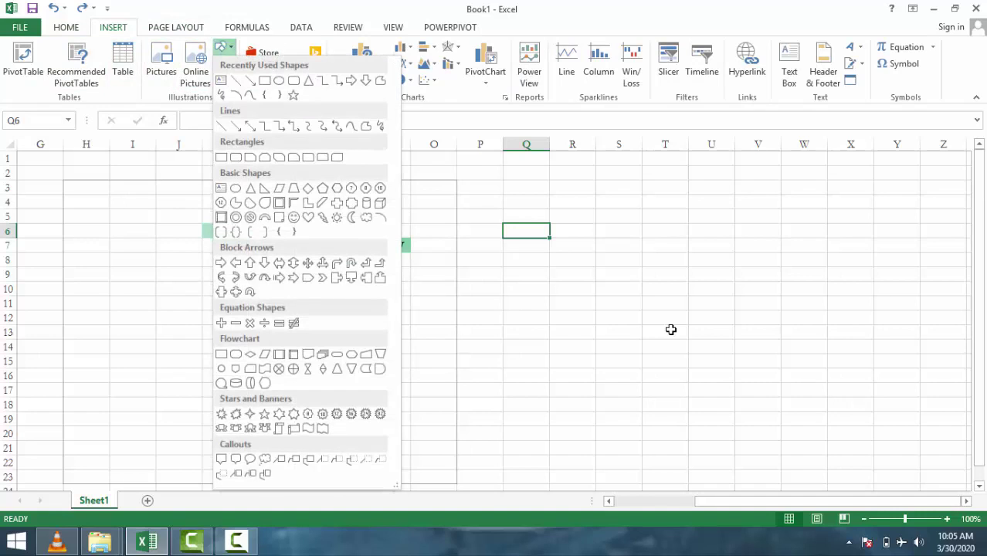
key(Down)
key(Right)
key(Right)
key(Right)
key(Return)
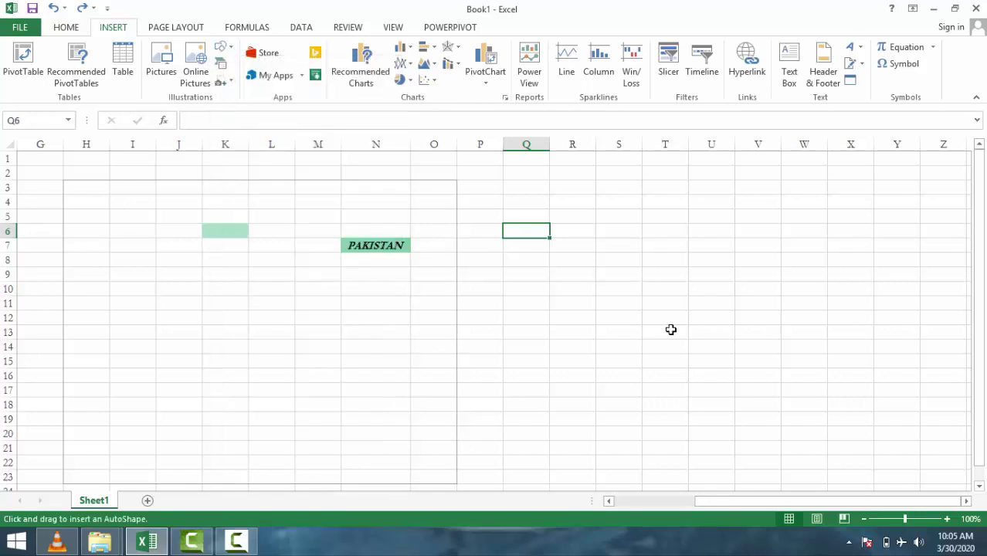
drag(708, 234, 896, 410)
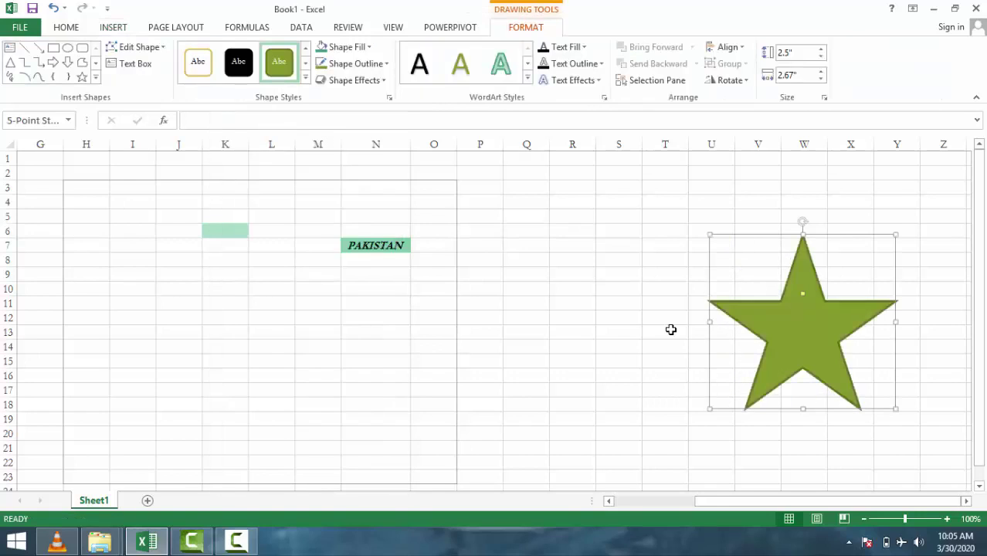
- Draw a large down arrow shape over the left side of the star
key(Left)
key(Left)
key(Left)
key(Left)
key(Up)
key(Return)
drag(593, 222, 823, 503)
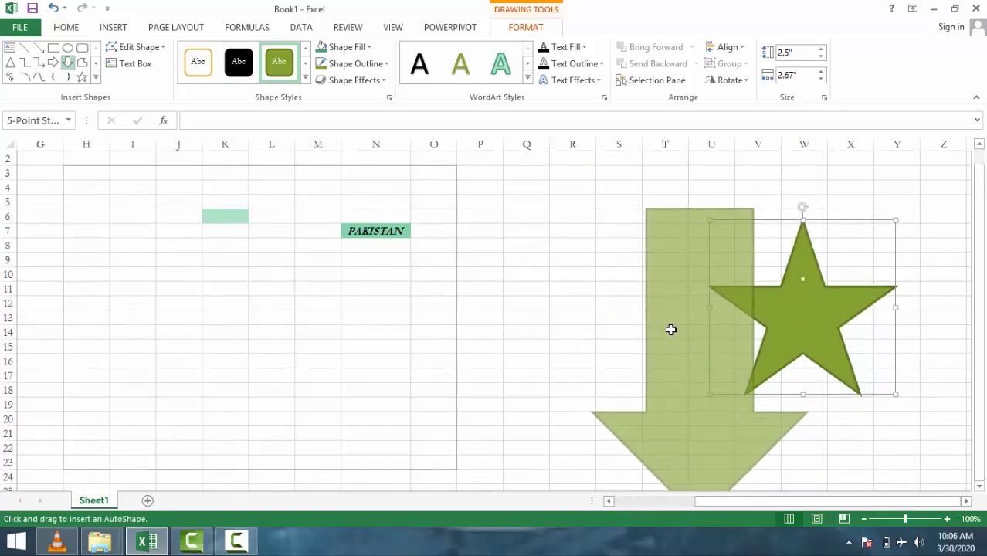
drag(670, 329, 670, 329)
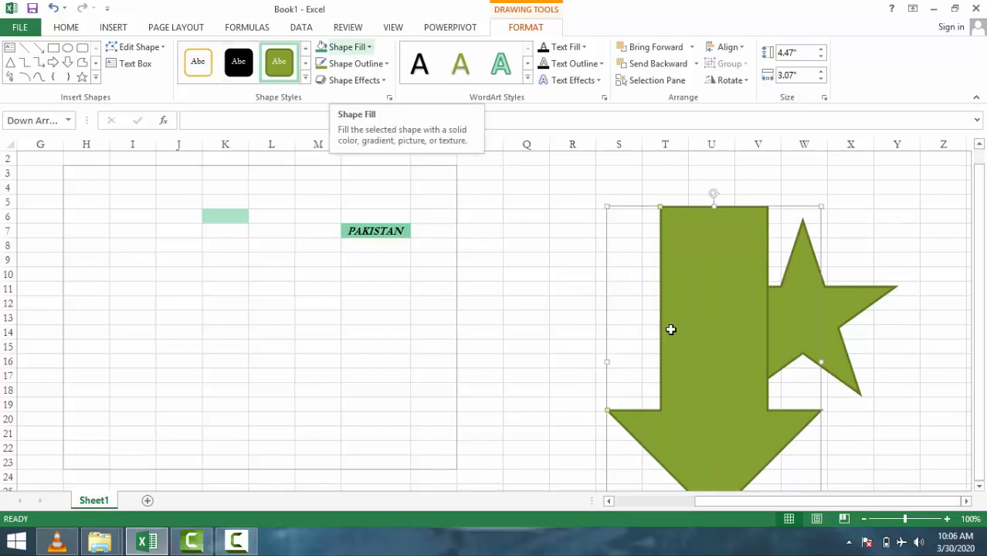
- Give the down arrow a light blue shape fill, then deselect it
key(Down)
key(Return)
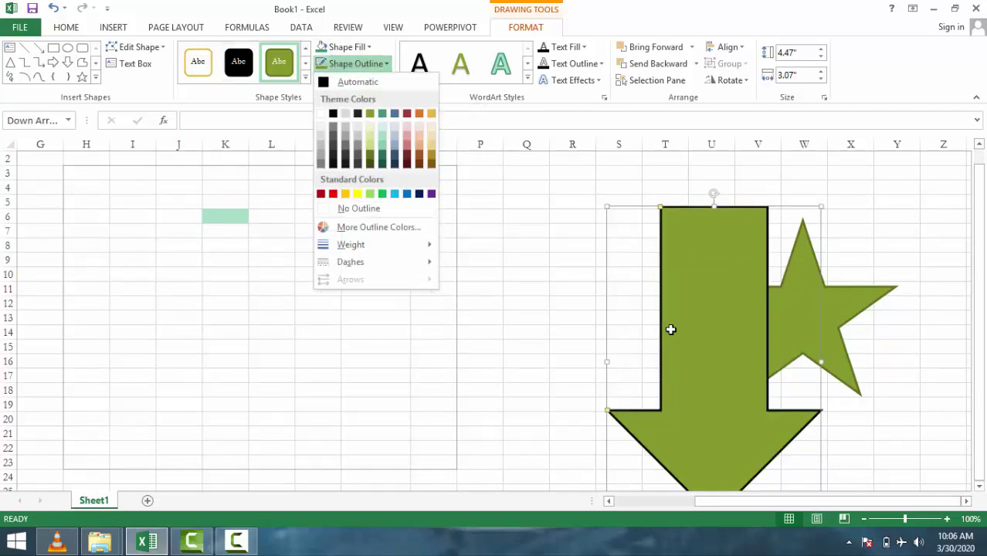
key(Escape)
key(Up)
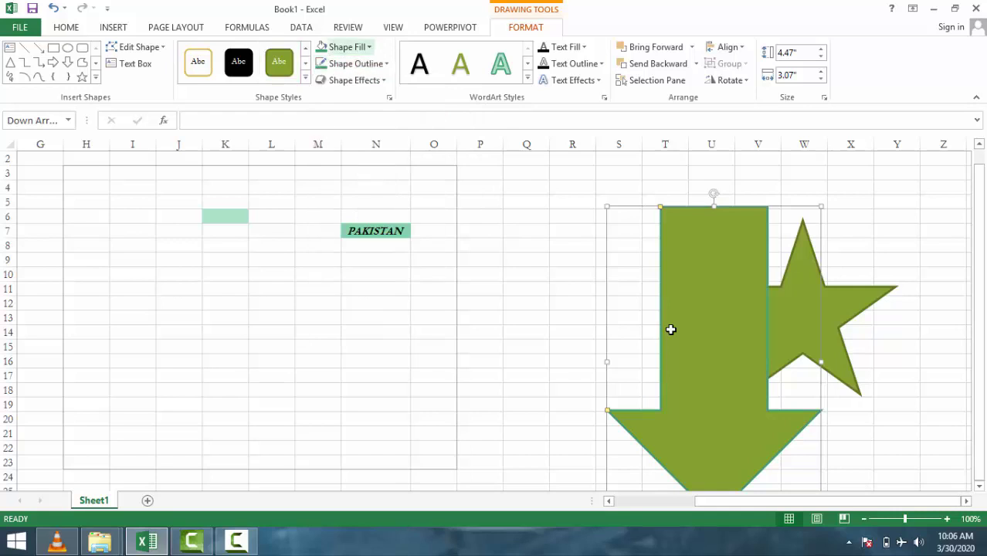
key(Return)
key(Down)
key(Down)
key(Escape)
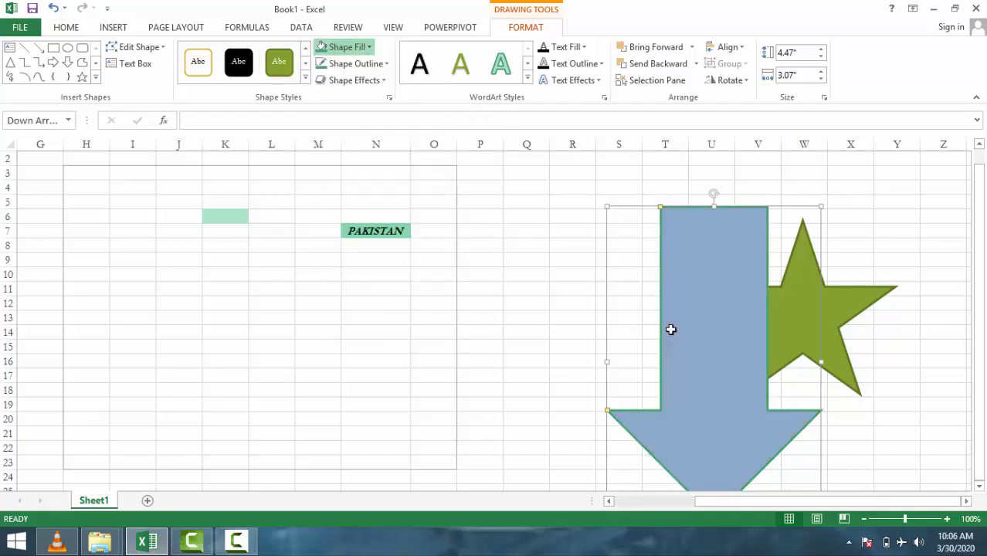
key(Escape)
- Reselect the down arrow and browse Page Layout's ordering options without changing anything
click(670, 330)
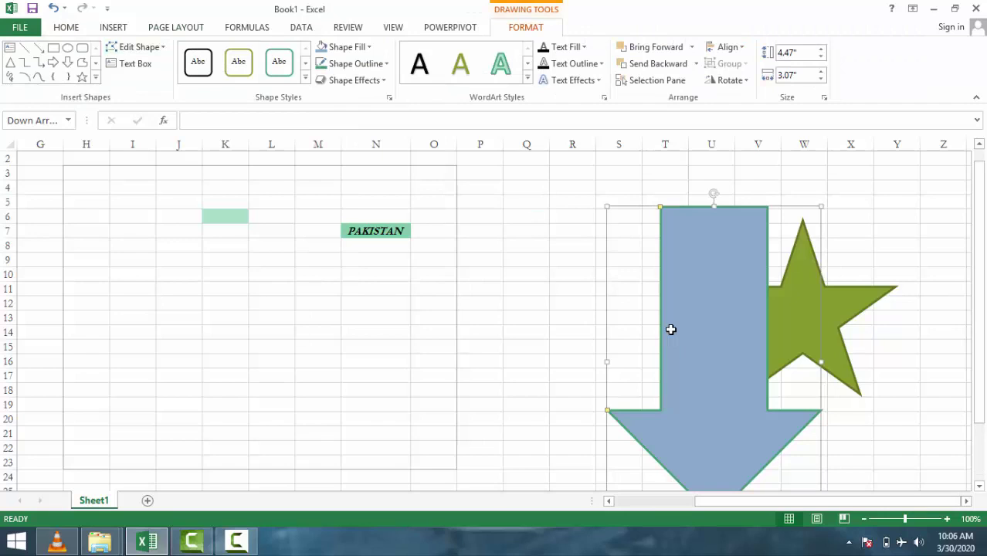
key(alt+p)
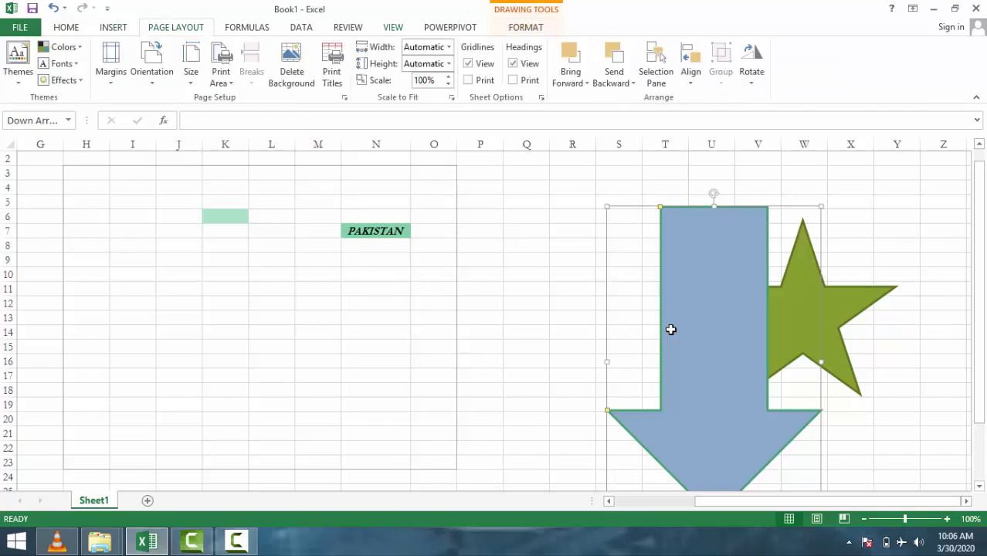
key(Left)
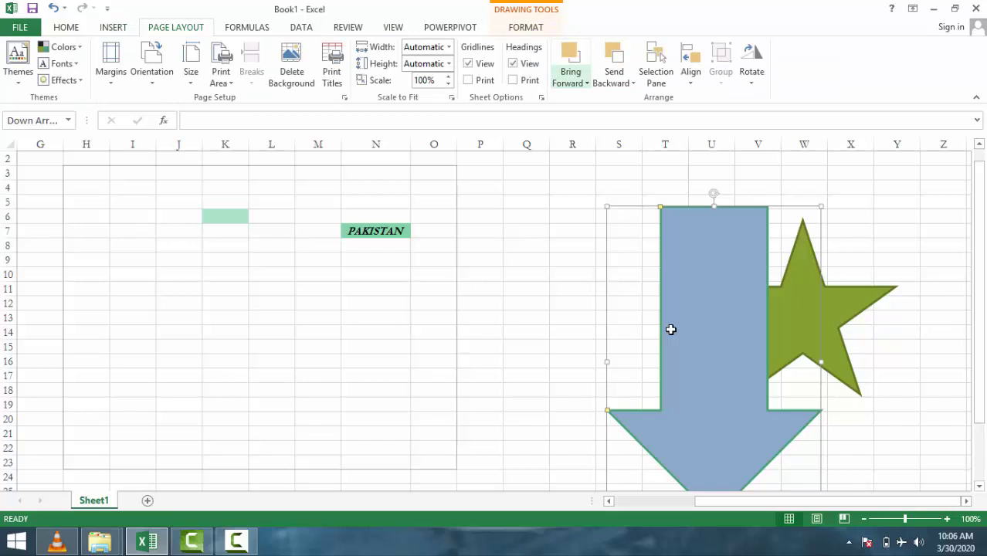
key(Down)
key(Down)
key(Down)
key(Return)
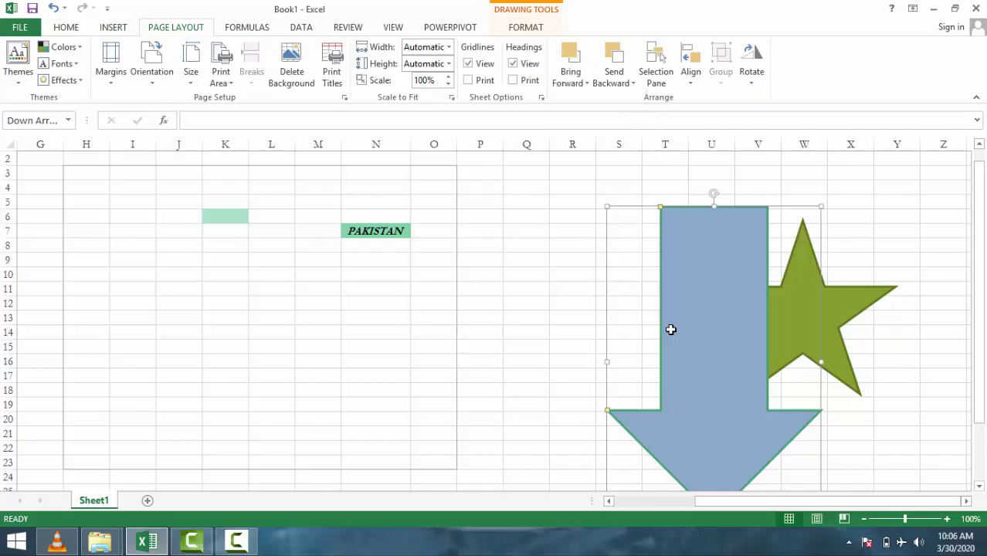
key(Down)
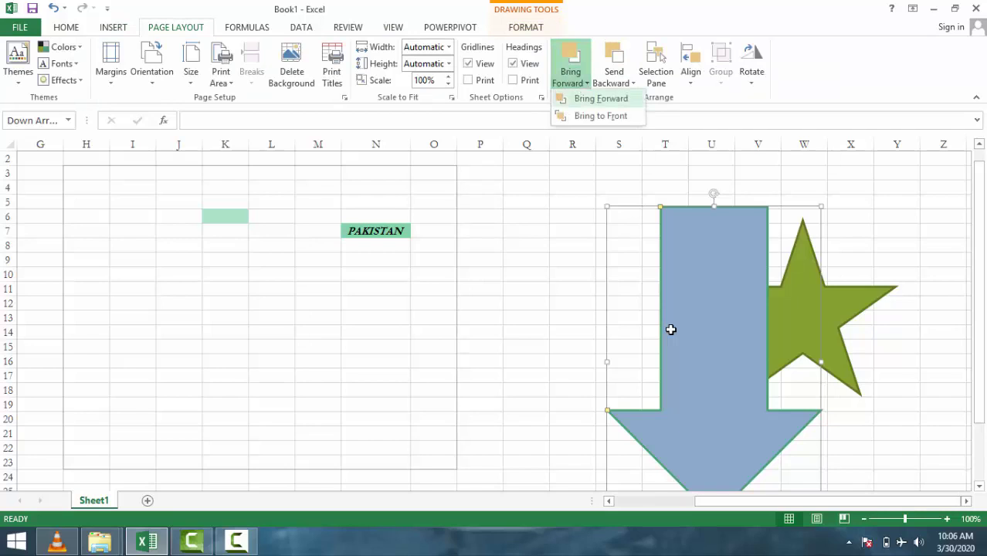
key(Return)
- Select the star and bring it forward in front of the arrow
key(Tab)
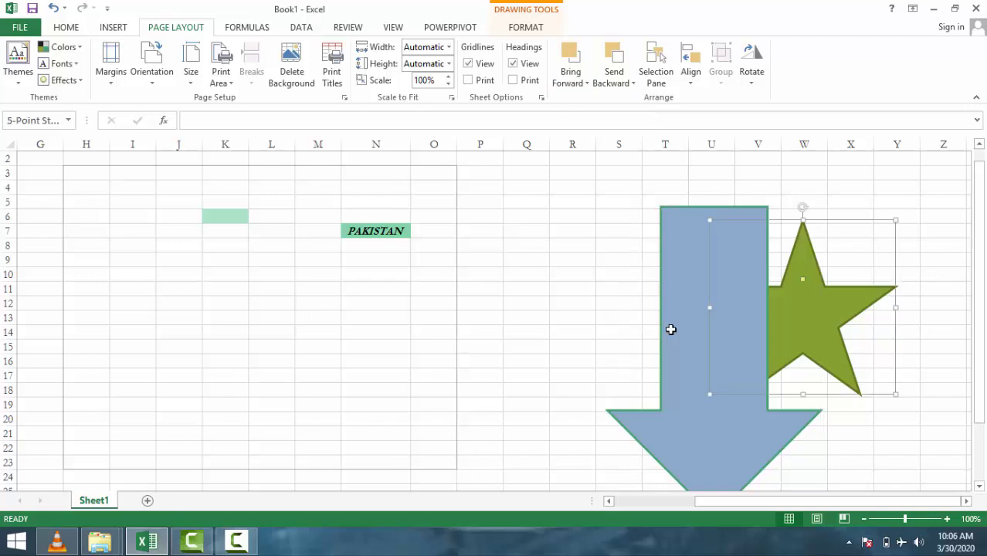
key(Left)
key(Left)
key(Left)
key(Down)
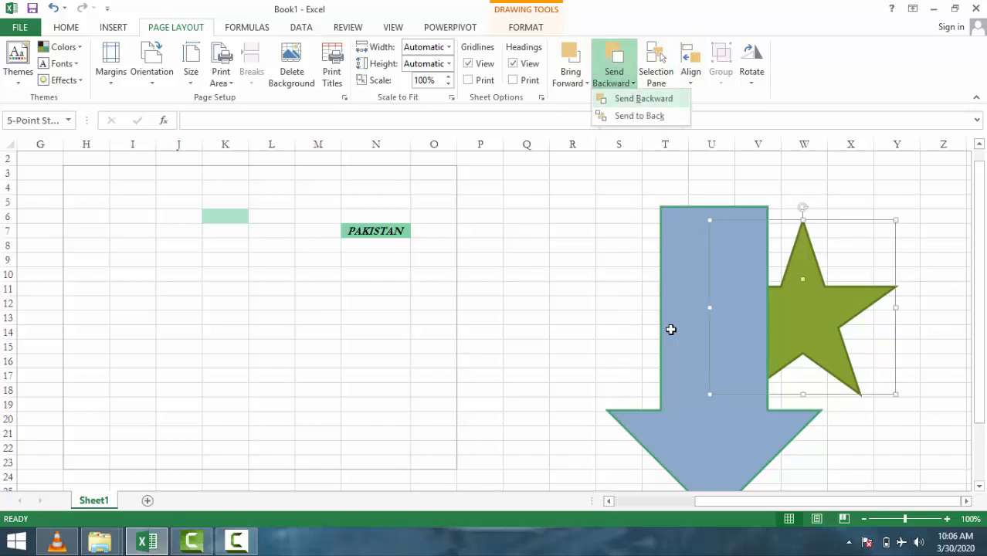
key(Left)
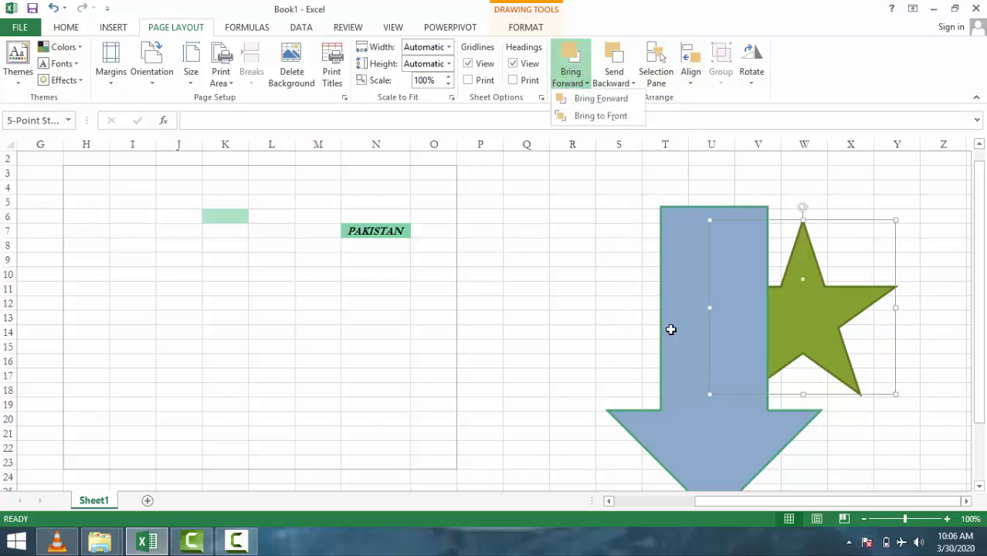
key(Down)
key(Return)
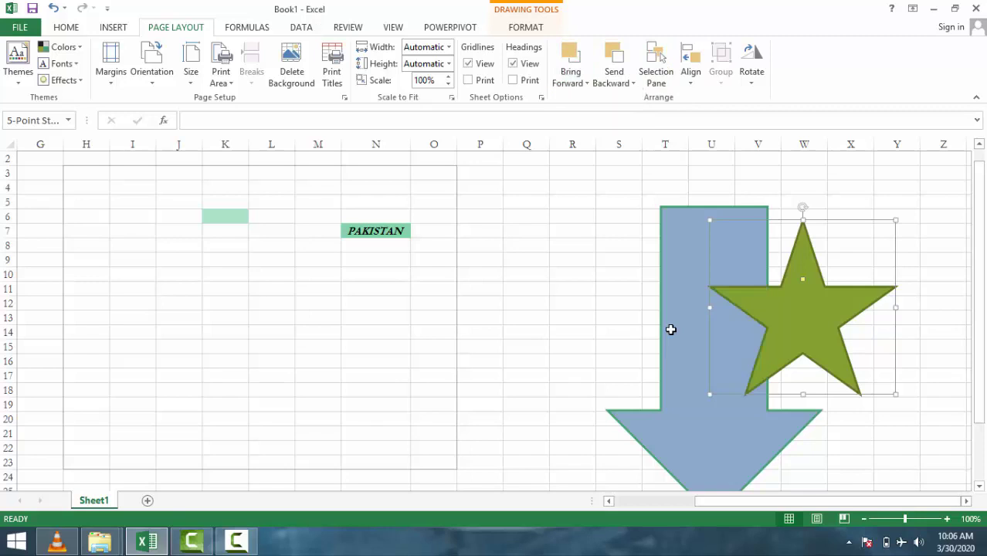
key(Down)
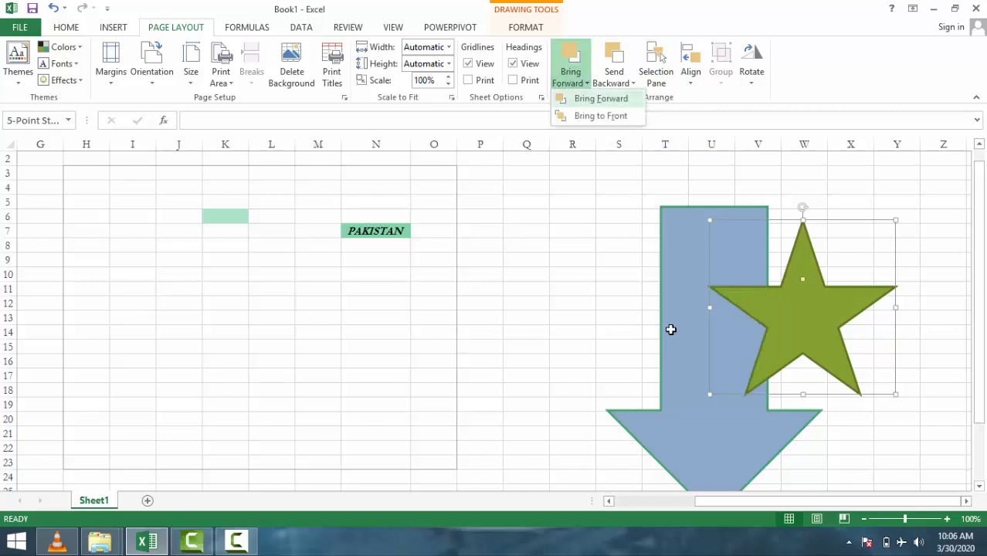
key(Return)
- Send the star behind the blue arrow, then bring it back in front
key(Right)
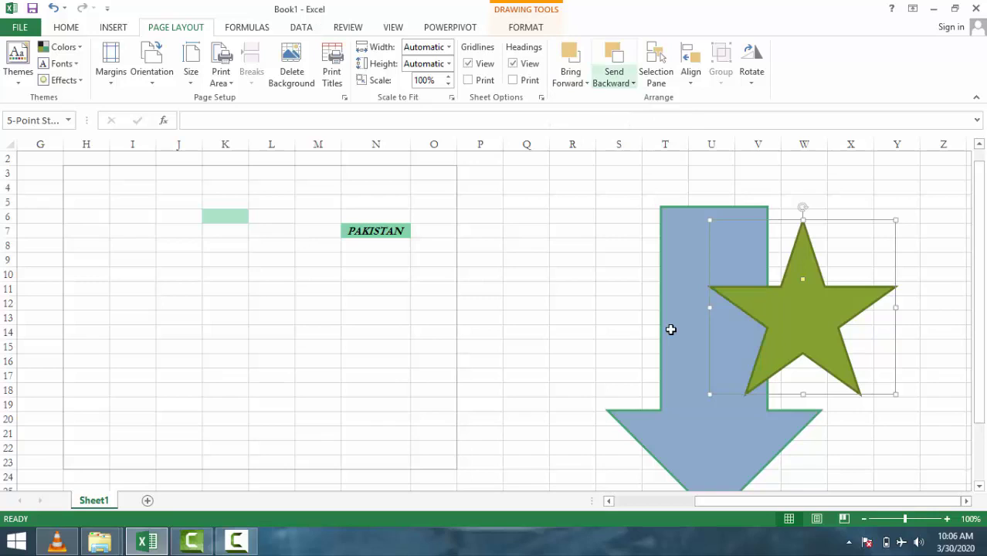
key(Down)
key(Return)
key(Return)
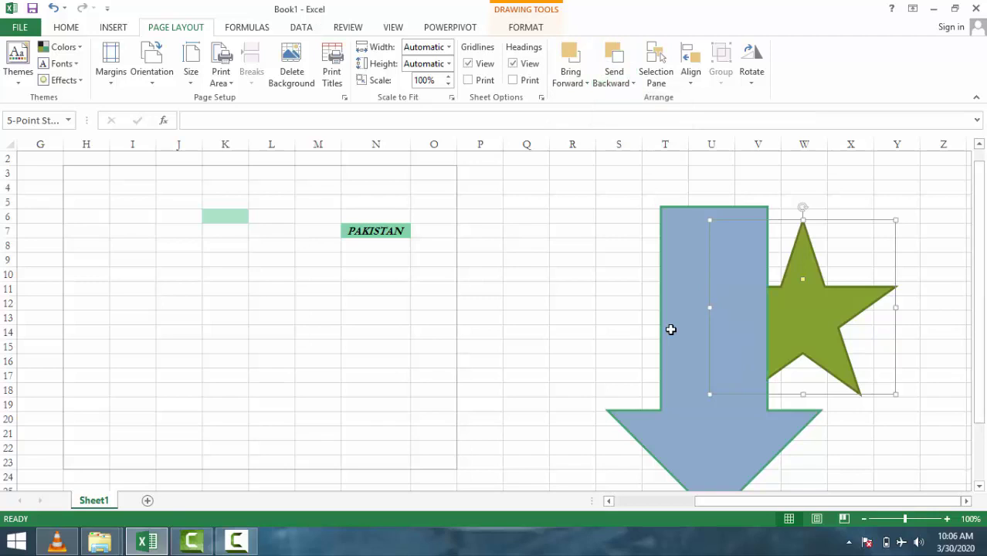
key(Left)
key(Down)
key(Down)
key(Down)
key(Return)
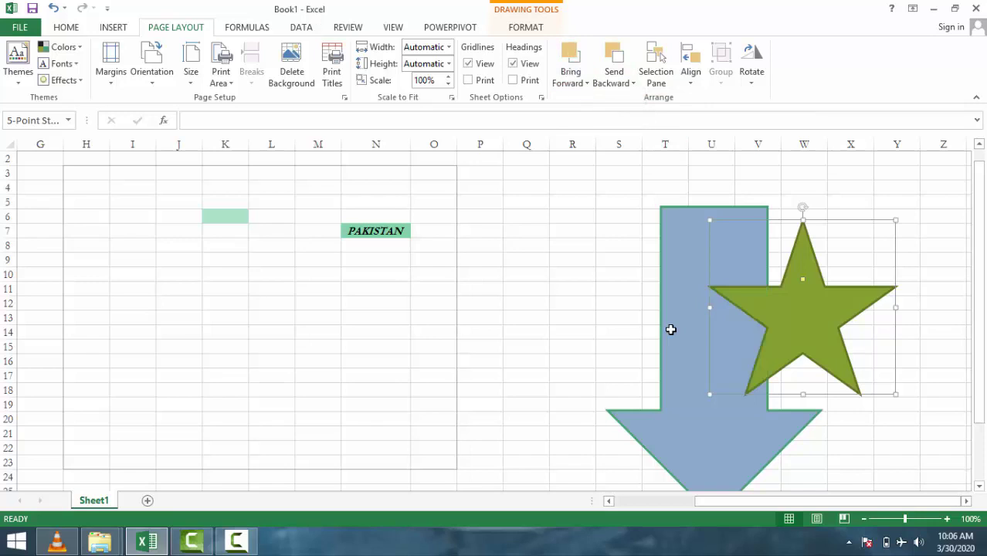
key(Down)
key(Down)
key(Return)
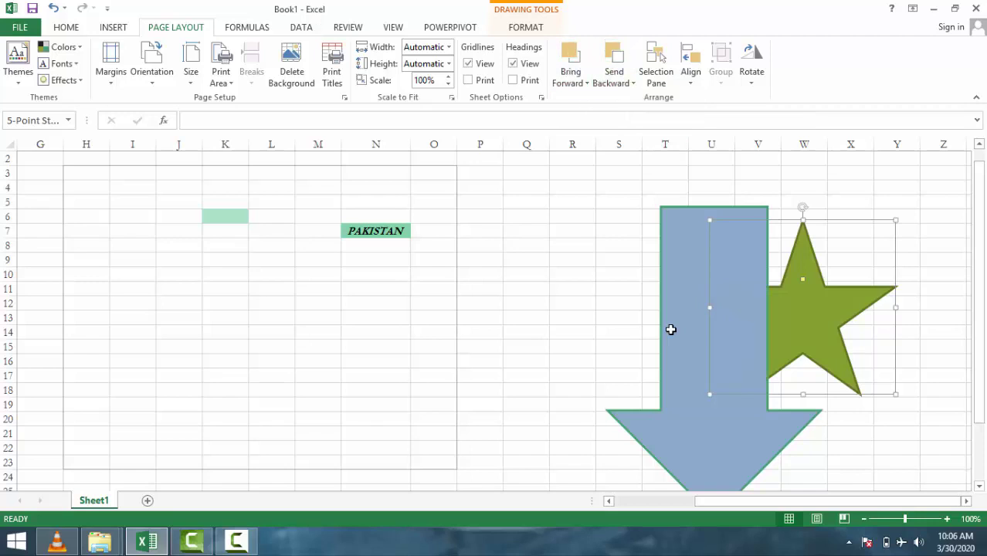
- Send the arrow behind the star, bring it back in front, and head for the Selection Pane
click(670, 328)
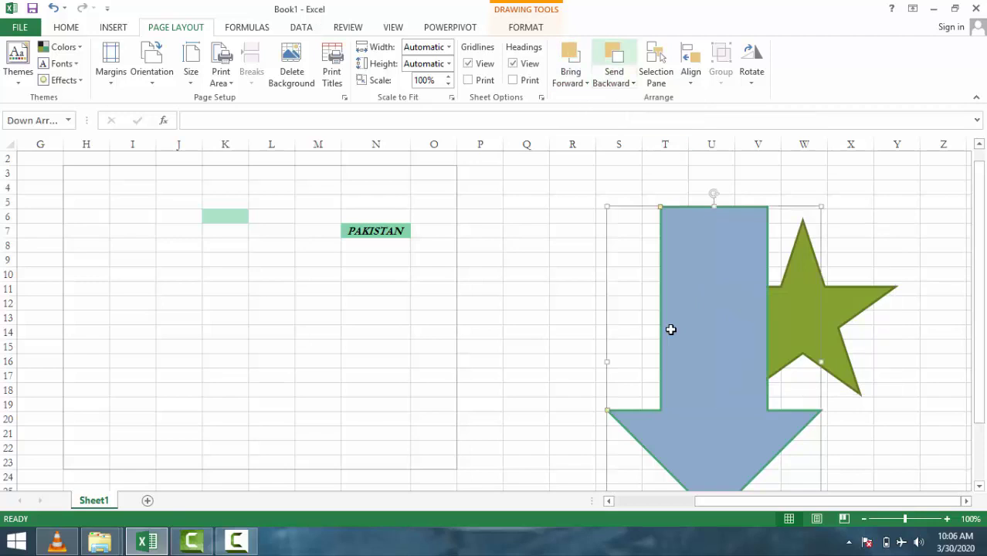
key(Down)
key(Down)
key(Down)
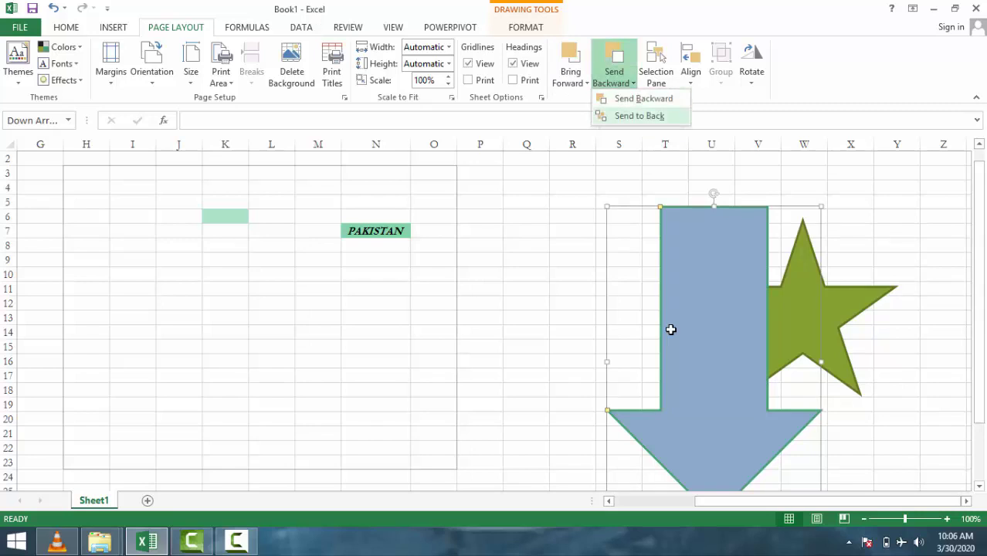
key(Down)
key(Escape)
key(Return)
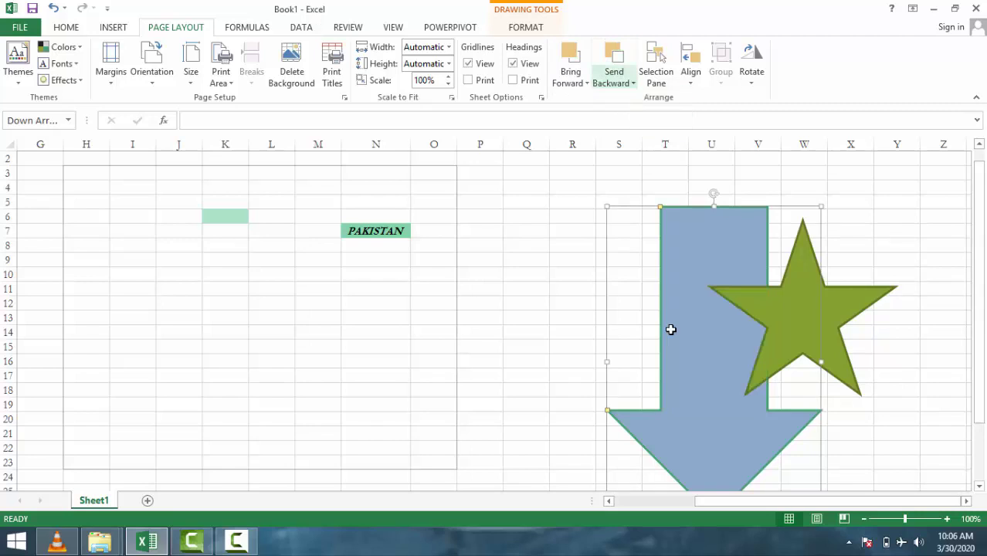
key(Left)
key(Down)
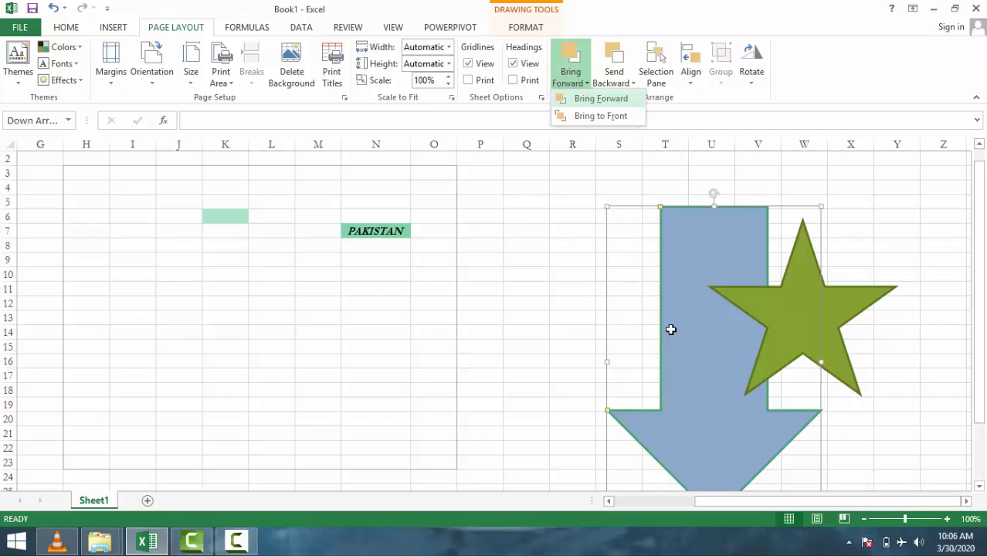
key(Return)
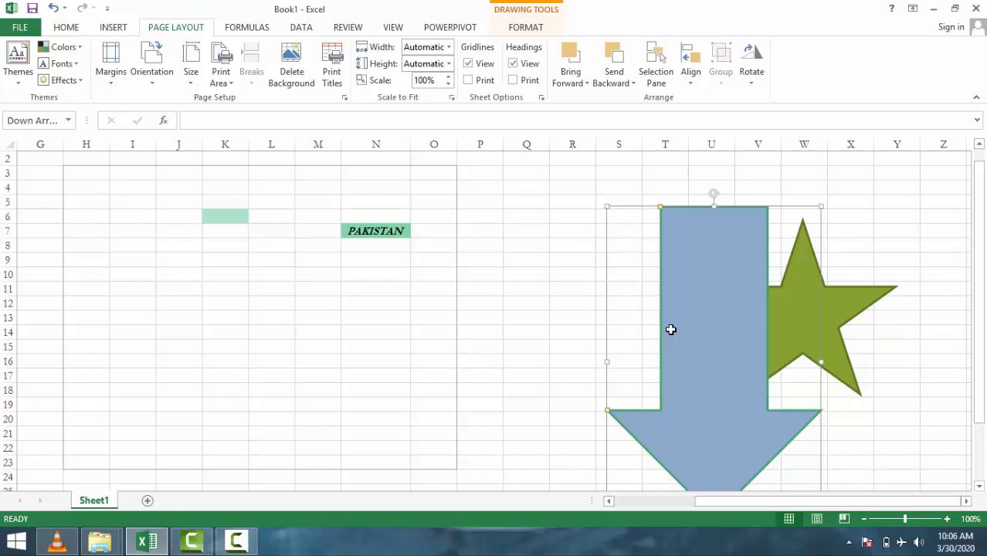
key(Escape)
key(Right)
key(Right)
- In the Selection Pane, hide both Down Arrow 2 and 5-Point Star 1
key(Return)
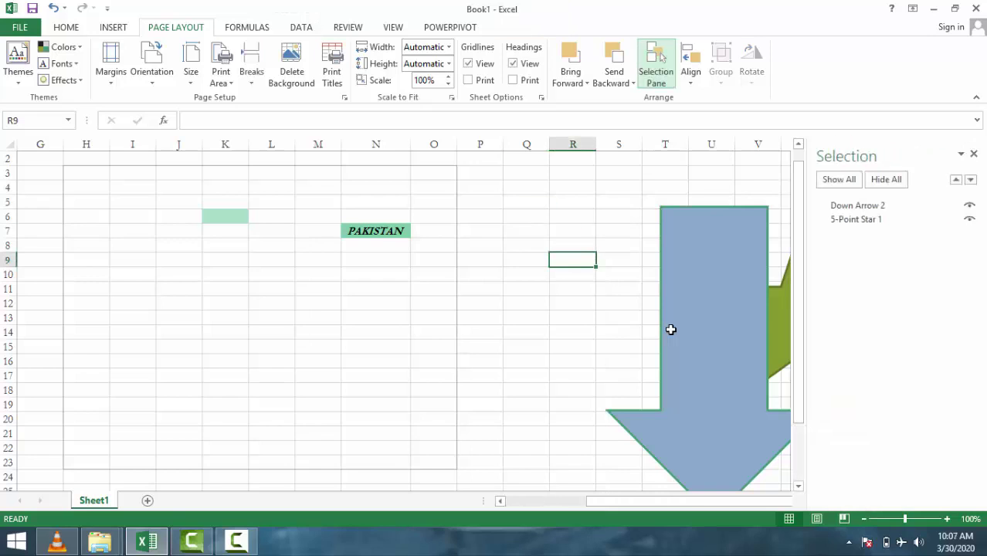
key(Tab)
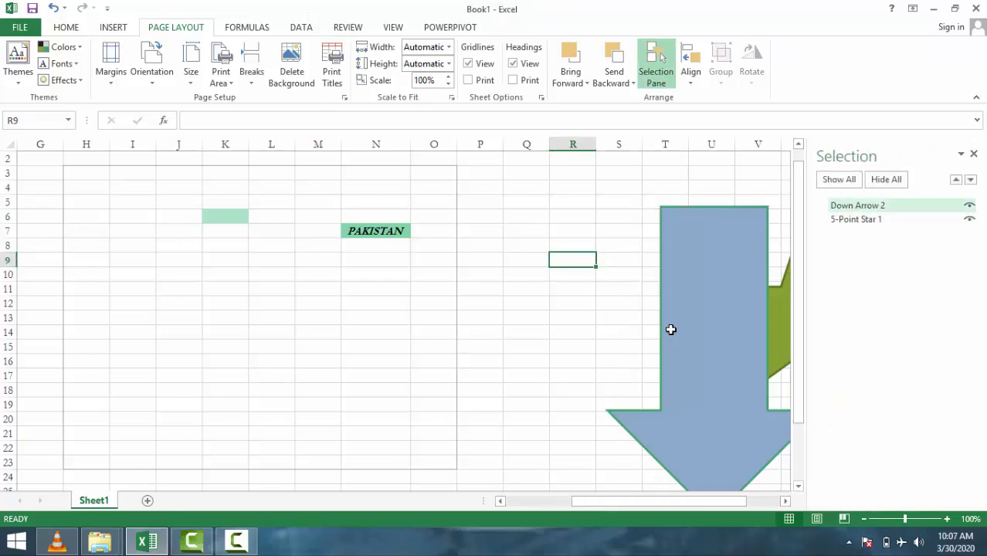
key(Down)
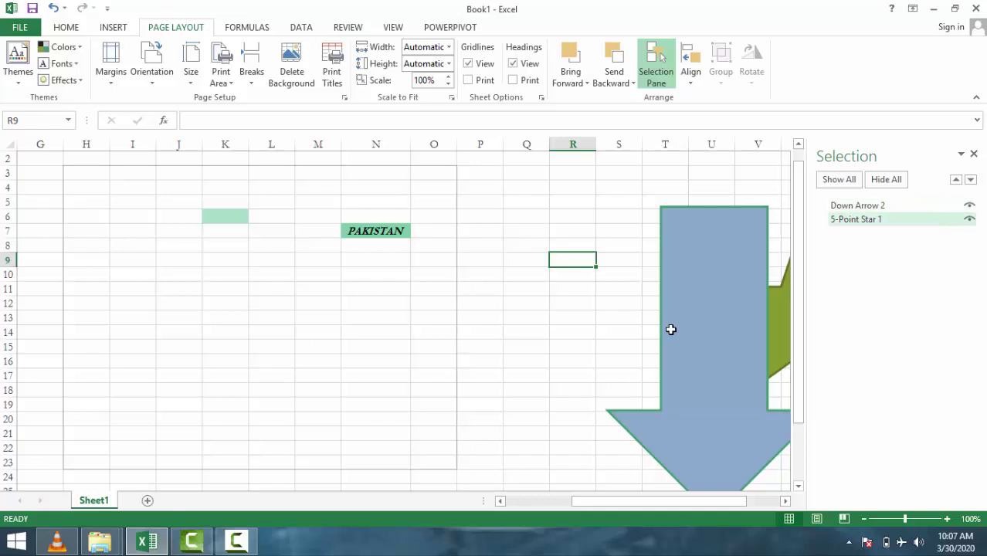
key(Up)
key(Down)
key(Up)
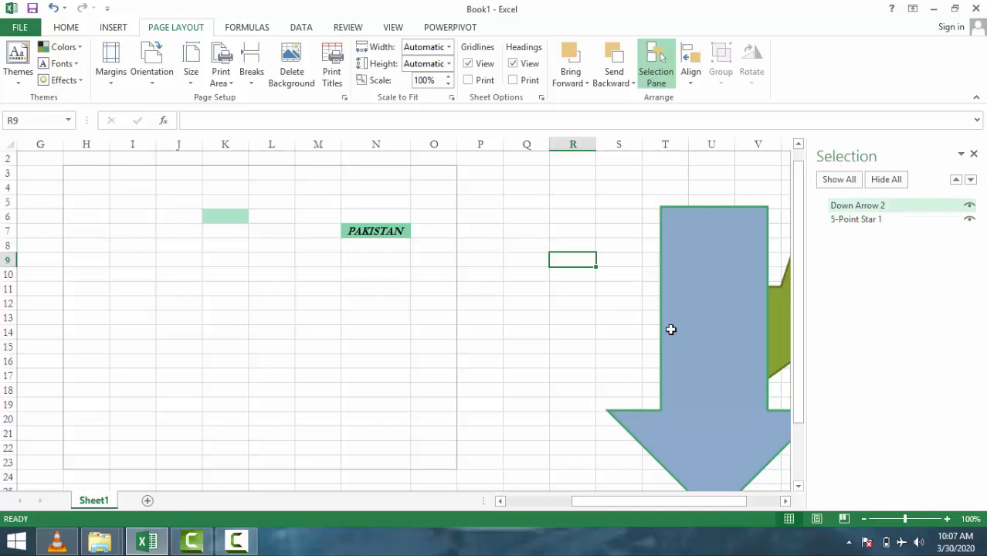
key(Down)
key(Up)
key(space)
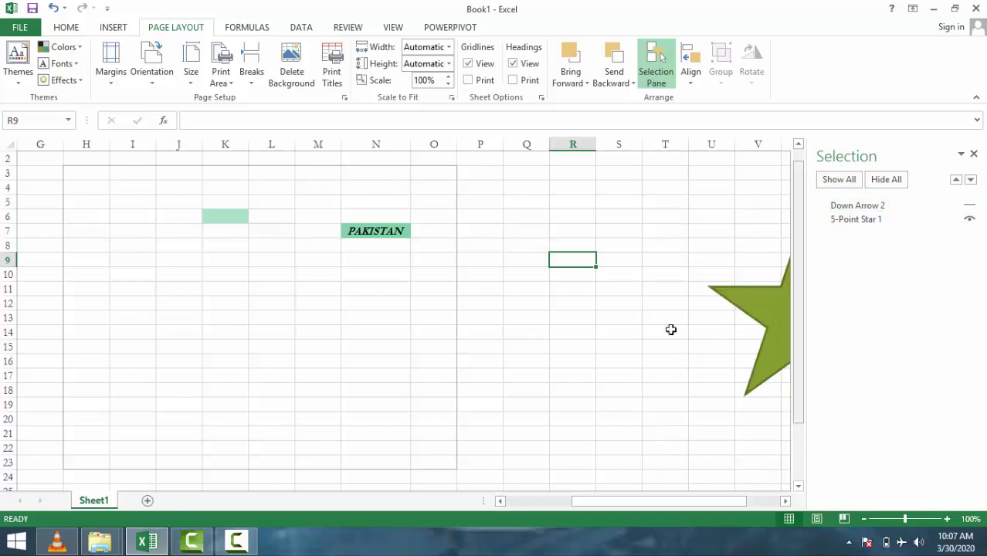
key(Down)
key(space)
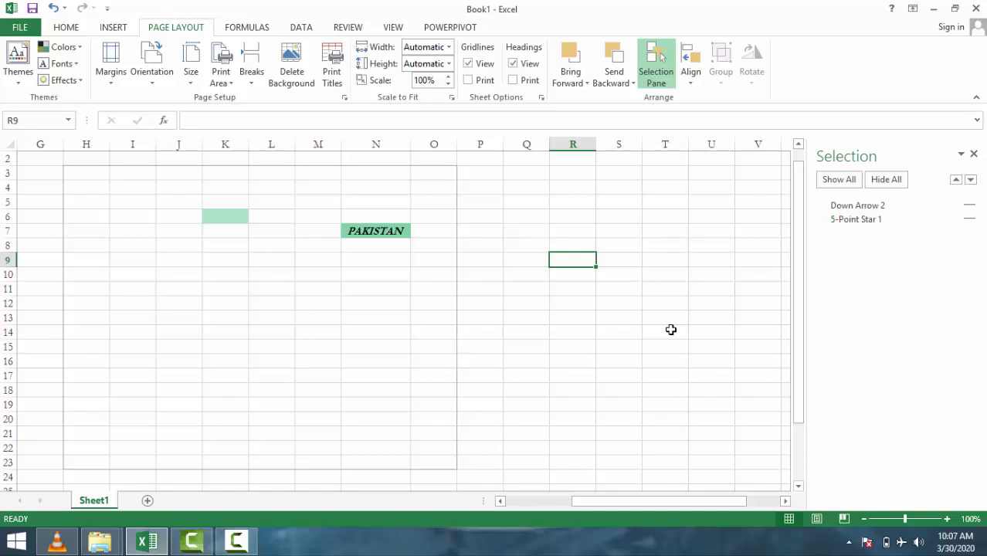
- Use Show All to make the arrow and star visible again
key(Up)
key(Up)
key(Up)
key(Right)
key(Right)
key(Left)
key(Left)
key(Left)
key(Down)
key(Down)
key(Down)
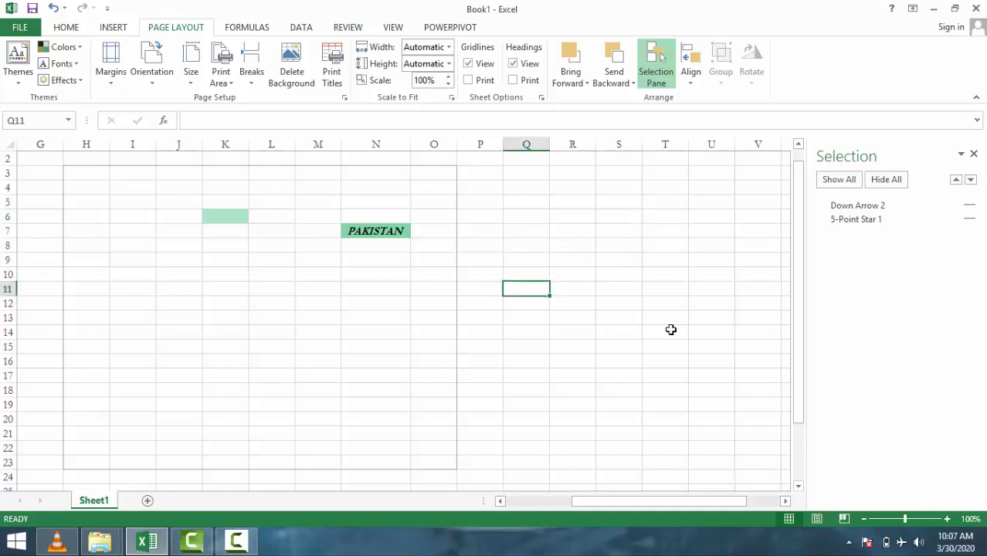
key(F6)
key(shift+Tab)
key(space)
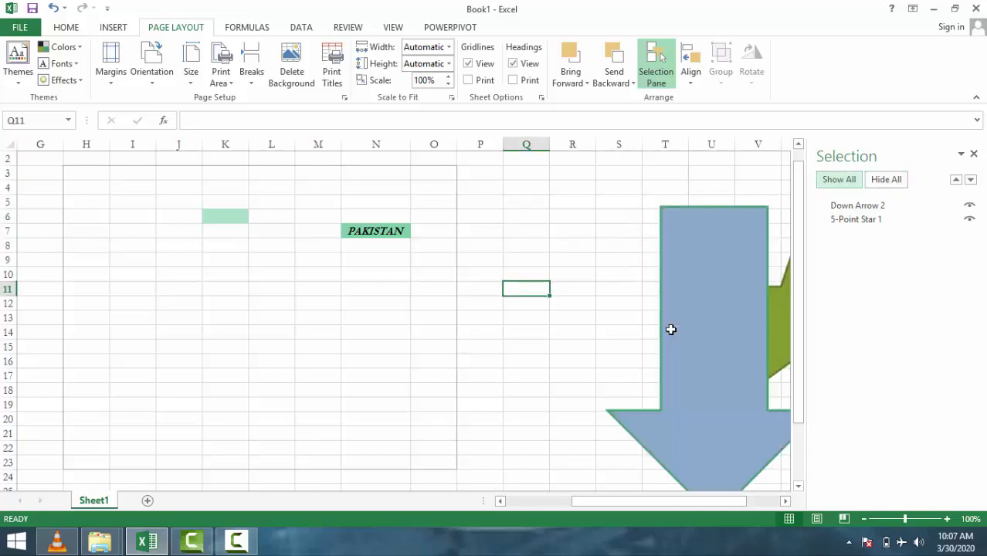
key(Tab)
key(space)
key(shift+Tab)
key(space)
- Close the Selection Pane
key(Tab)
key(shift+Tab)
key(Tab)
key(Tab)
key(Tab)
key(Tab)
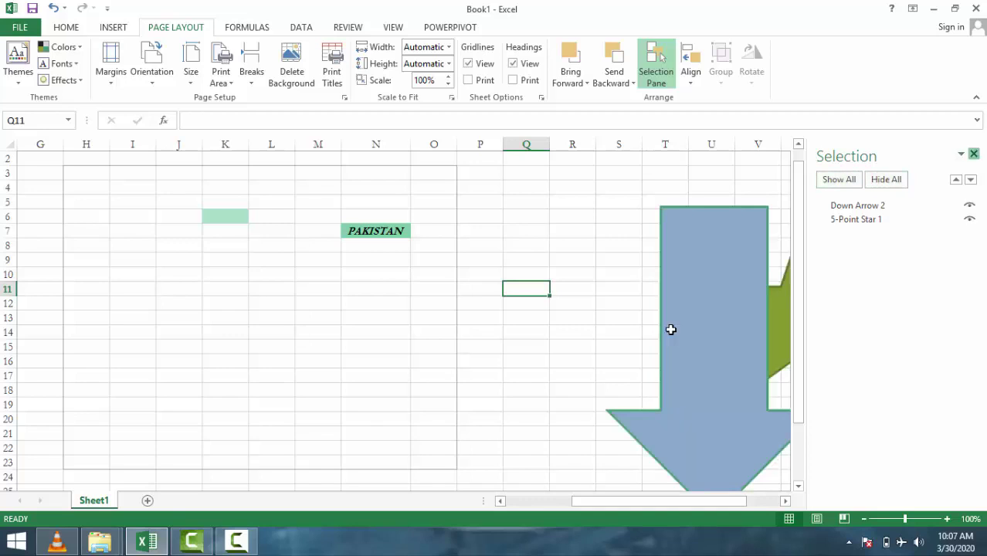
key(space)
key(Right)
- Select the down arrow and check the Align options without applying any
key(space)
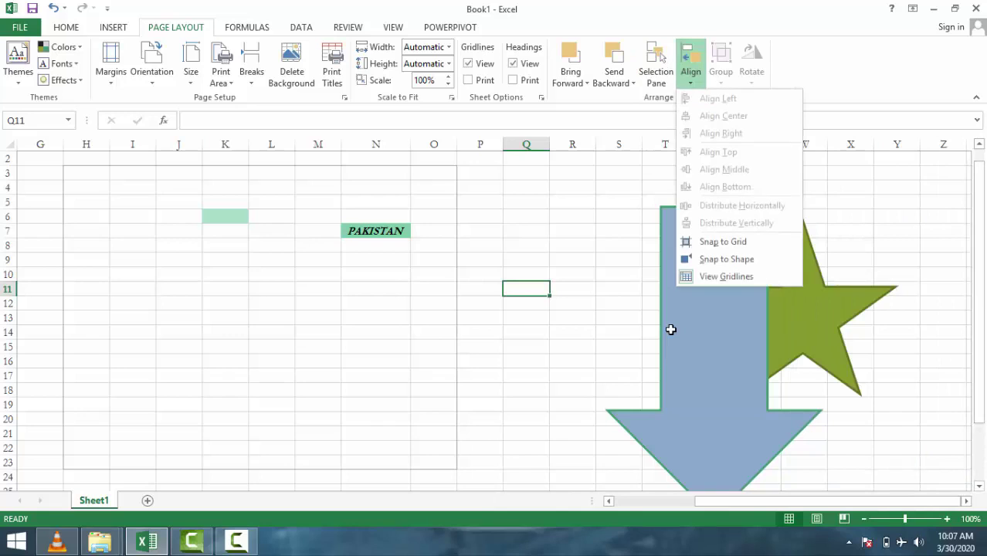
key(Escape)
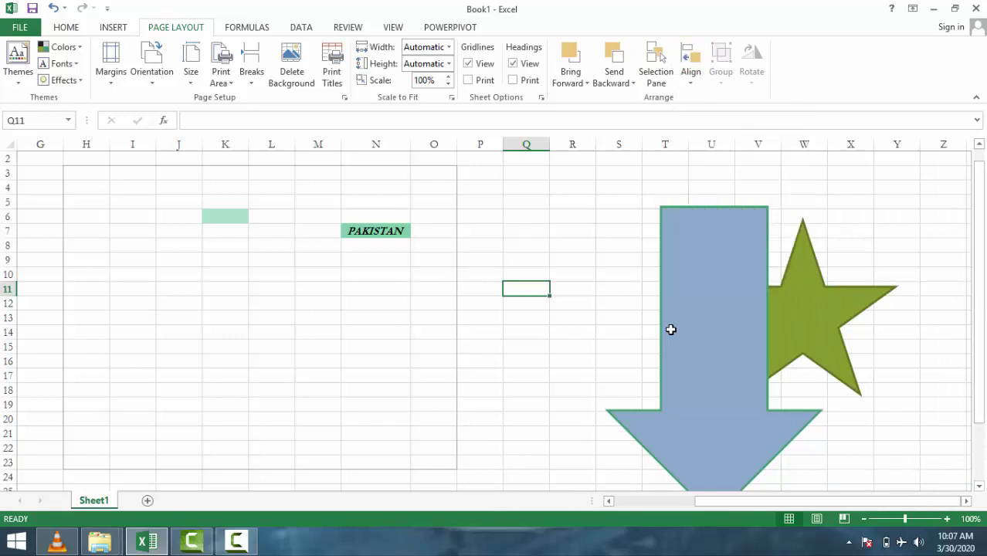
click(670, 330)
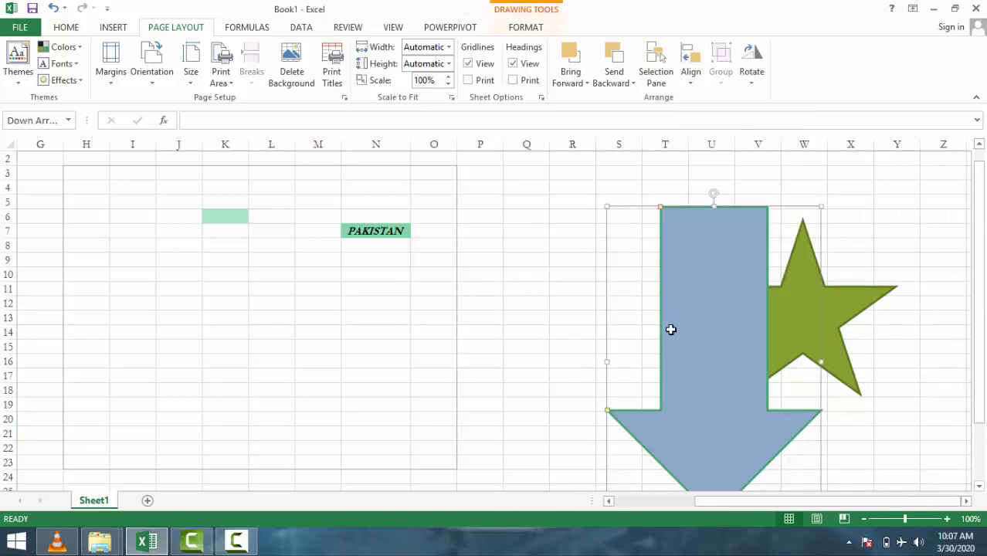
key(Escape)
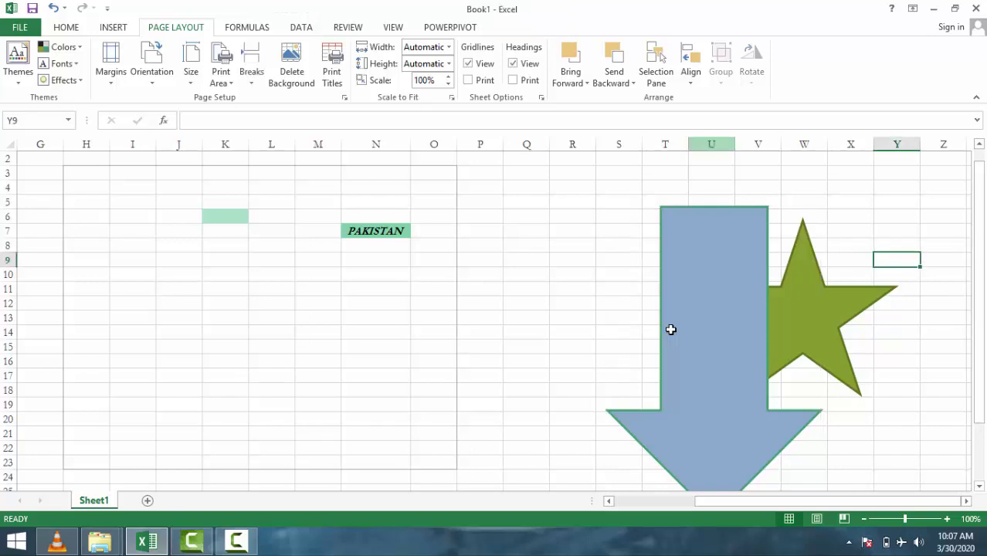
click(670, 330)
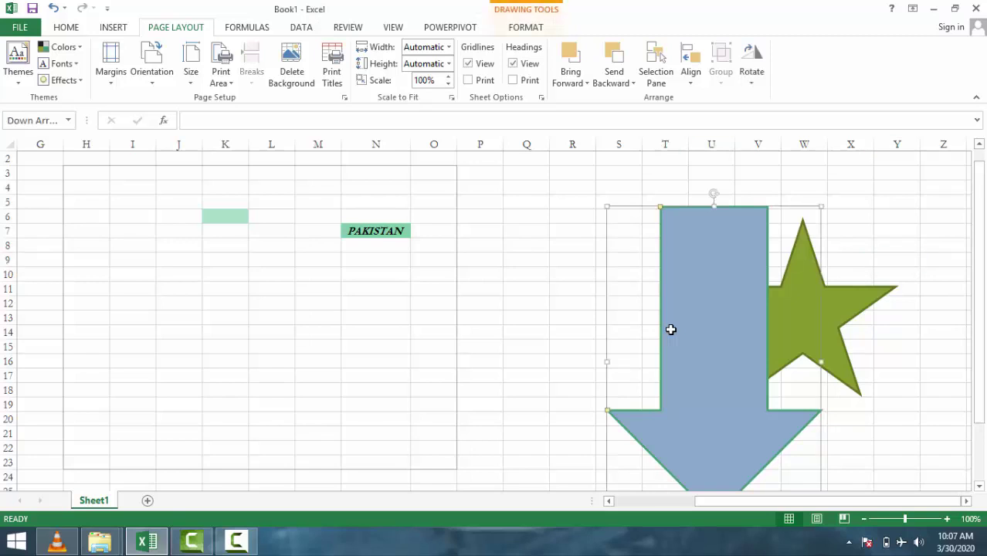
key(space)
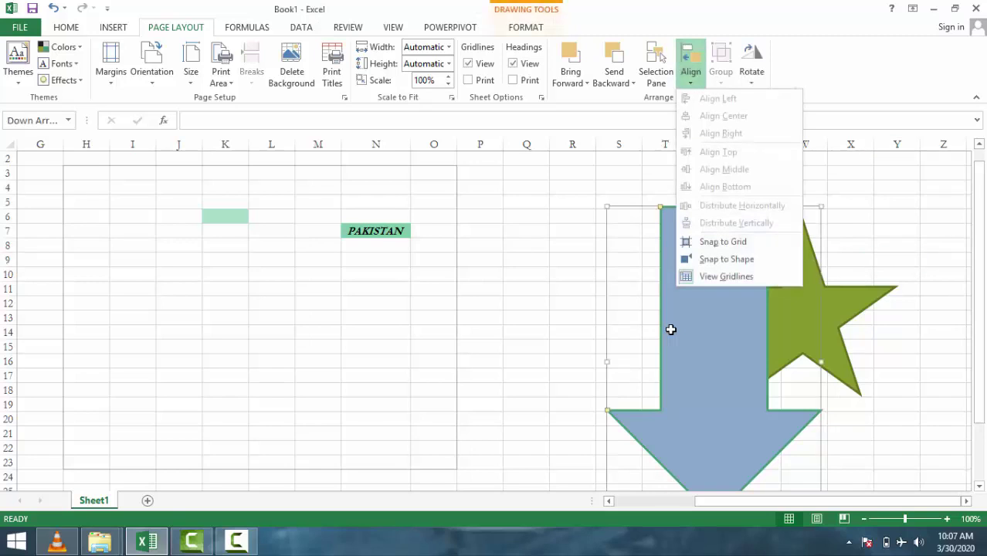
key(Escape)
- Select both shapes and browse the Align choices, dismissing them unapplied
key(ctrl+a)
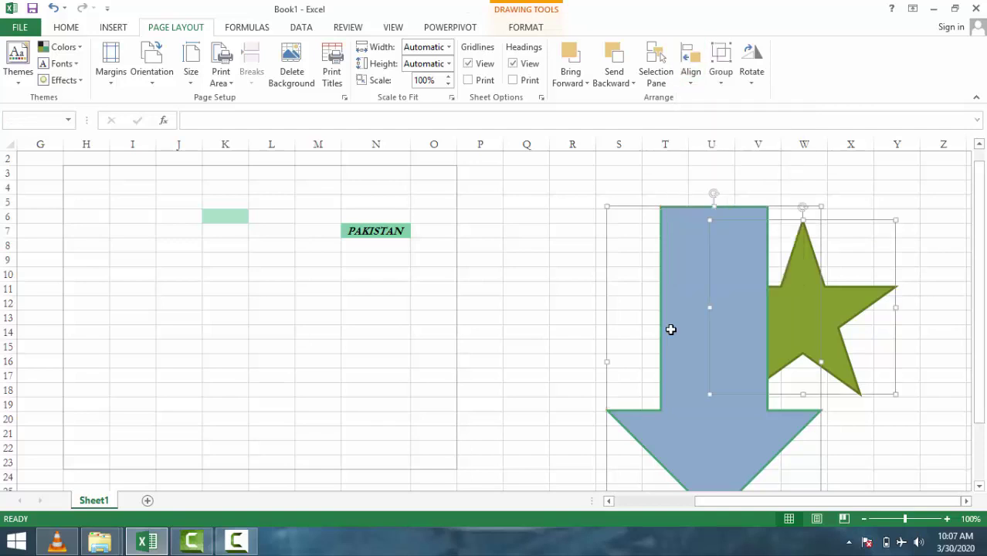
key(Right)
key(Right)
key(Down)
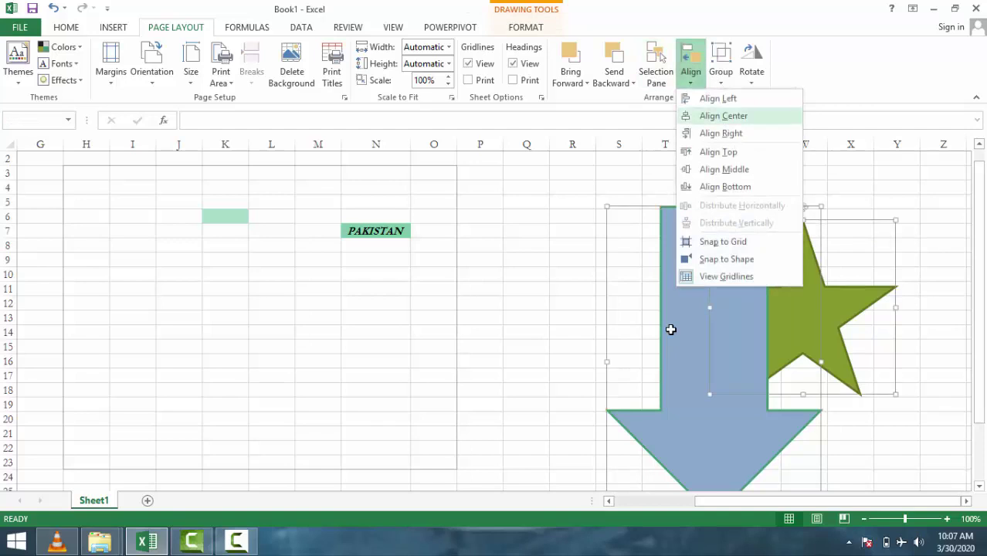
key(Down)
key(Down)
key(Escape)
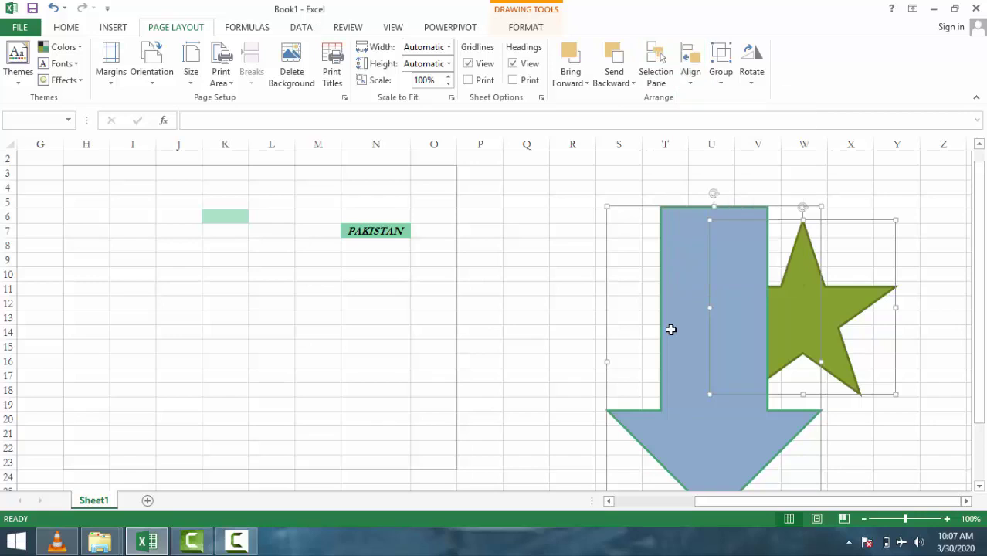
key(Escape)
key(Escape)
click(671, 330)
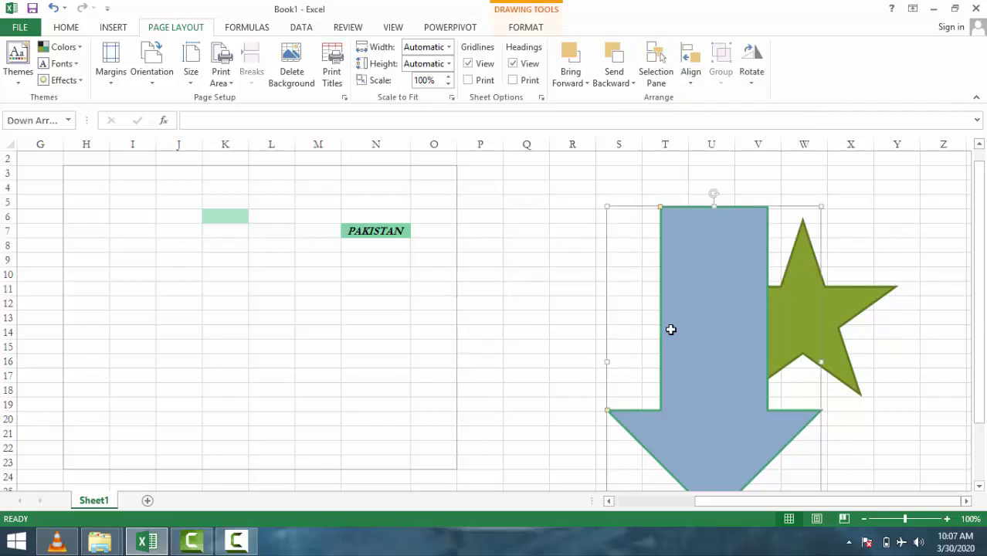
key(Right)
key(Down)
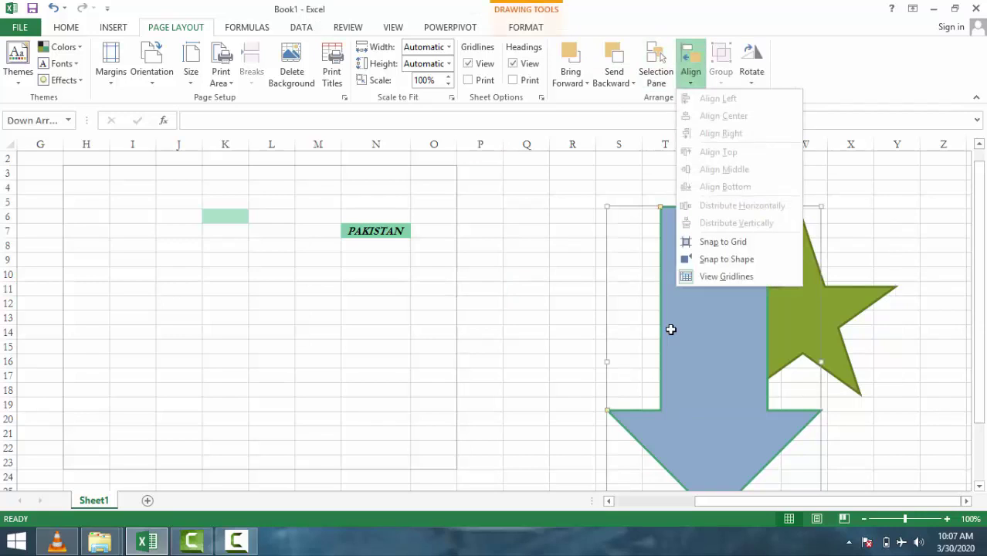
key(Escape)
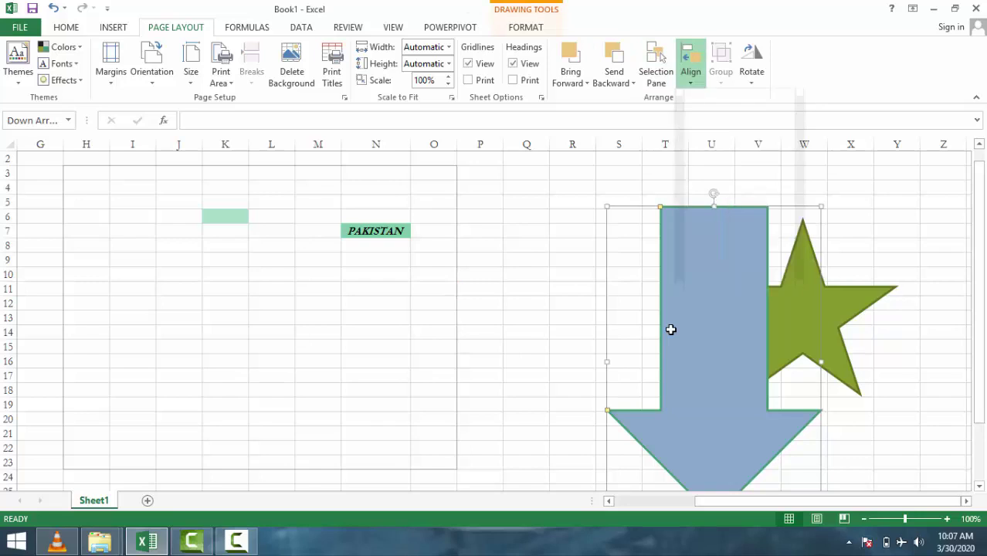
key(Escape)
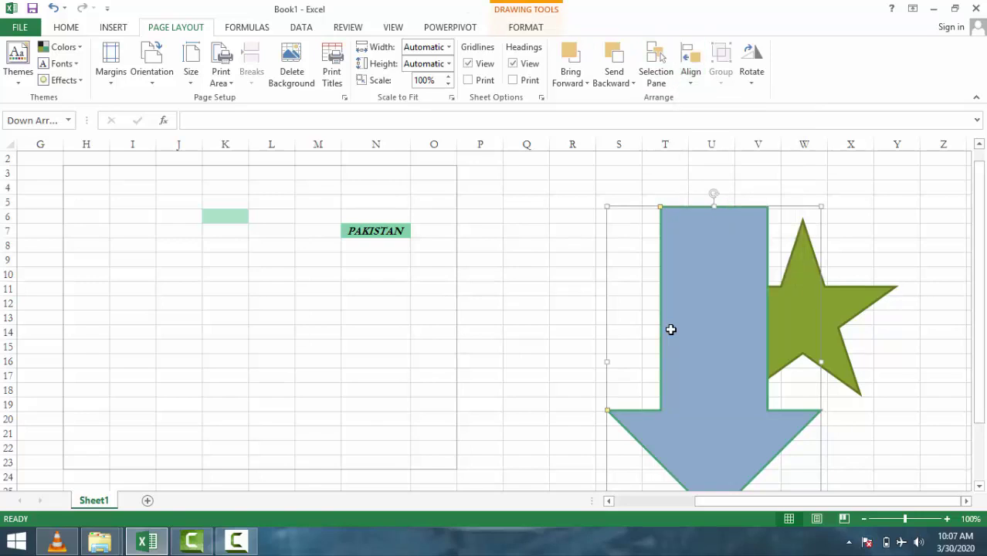
- With star and arrow selected, apply Align Right
key(ctrl+a)
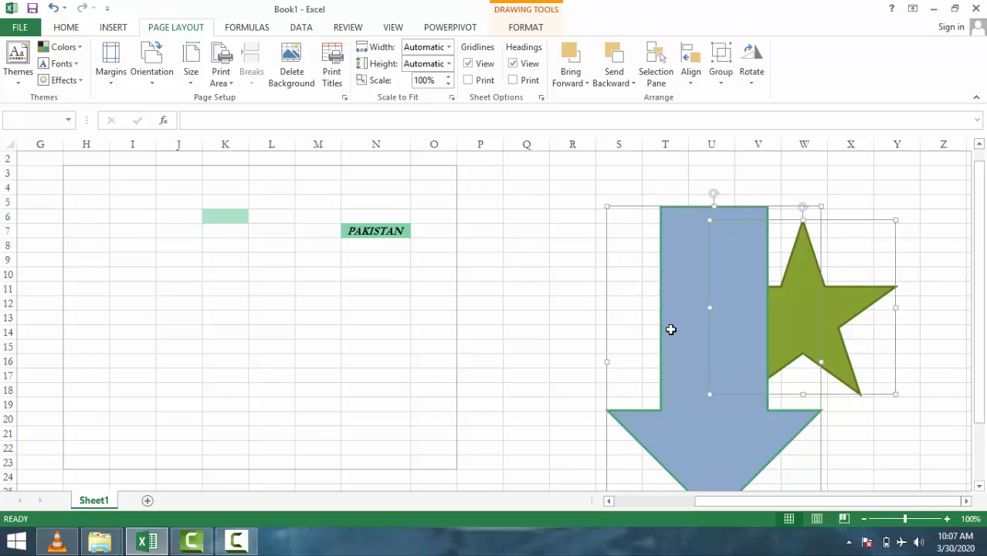
key(alt)
key(Right)
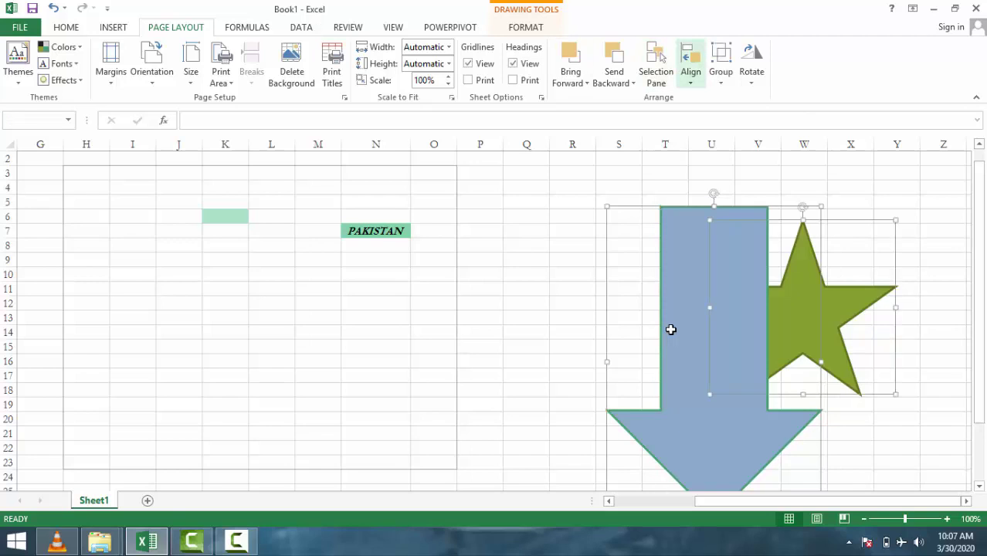
key(Return)
key(Down)
key(Down)
key(Return)
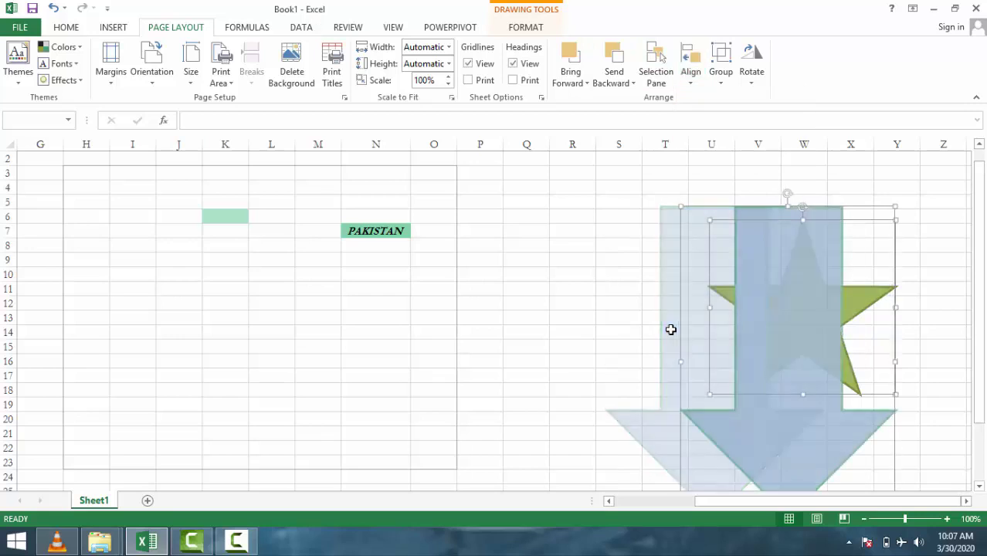
- Apply Align Left, Align Center and Align Top to the star and arrow
key(Return)
key(Down)
key(Up)
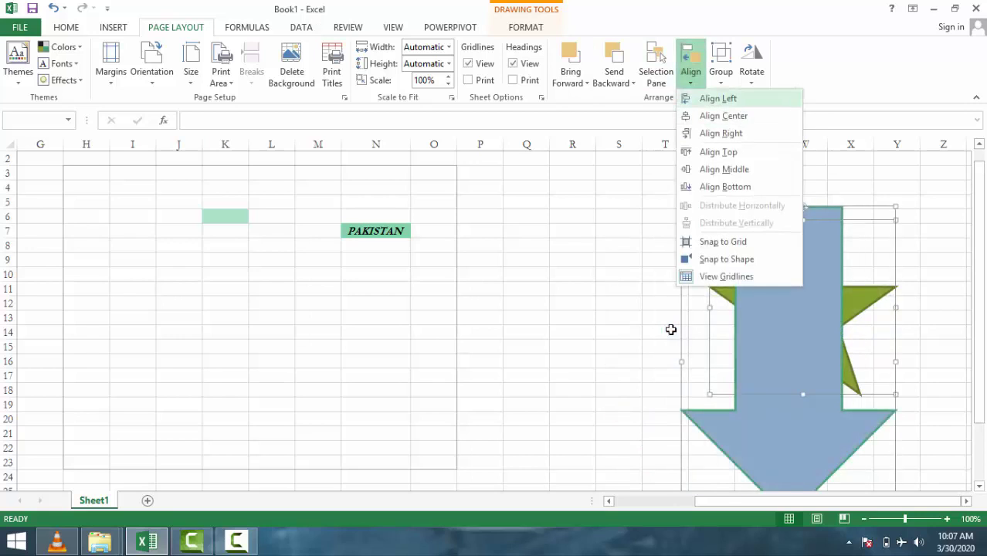
key(Return)
key(Return)
key(Down)
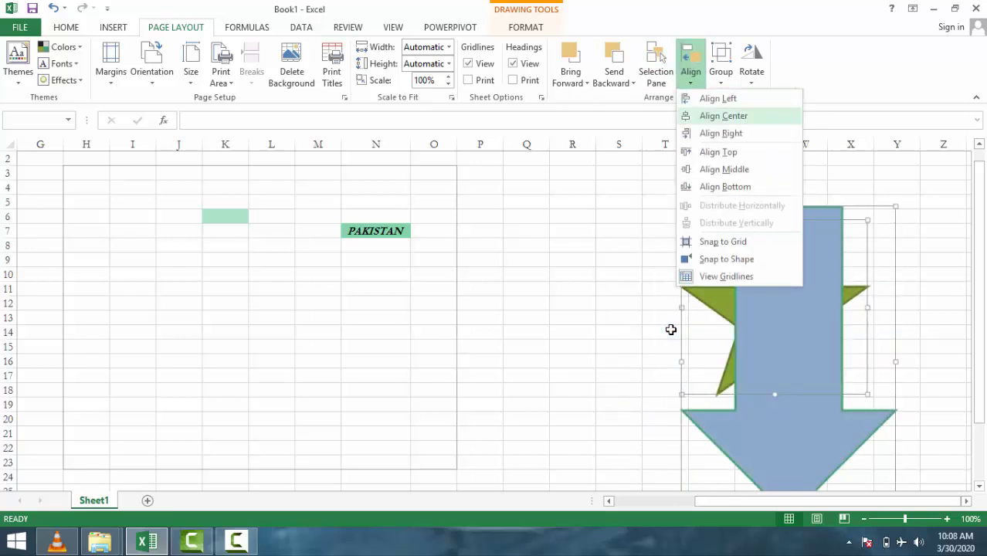
key(Down)
key(Down)
key(Return)
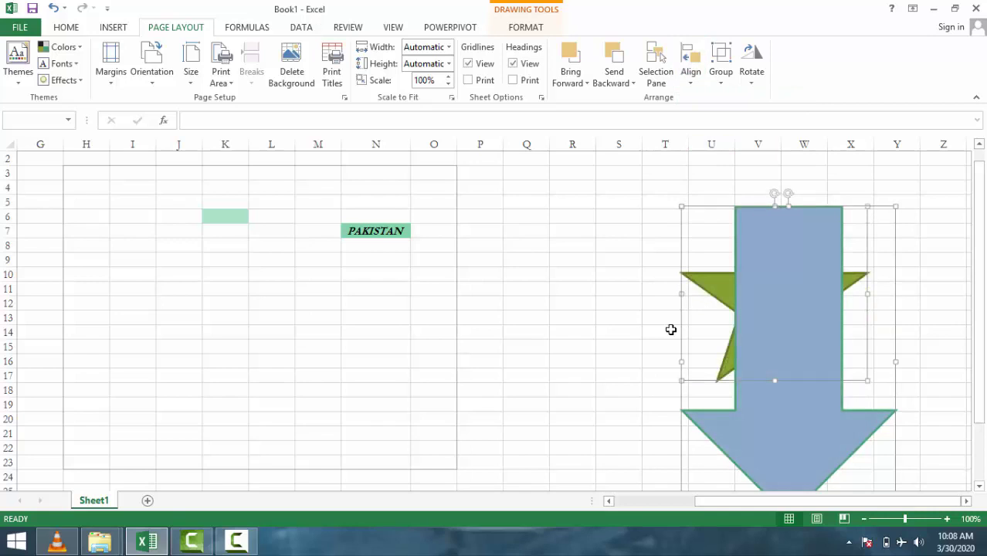
- Group the star and arrow into a single object
key(Right)
key(Return)
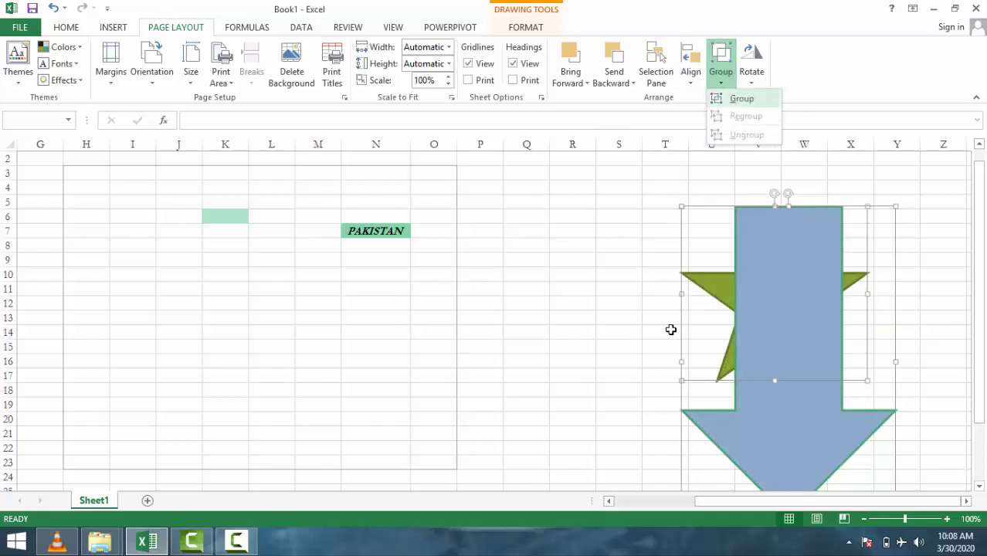
key(Return)
key(Escape)
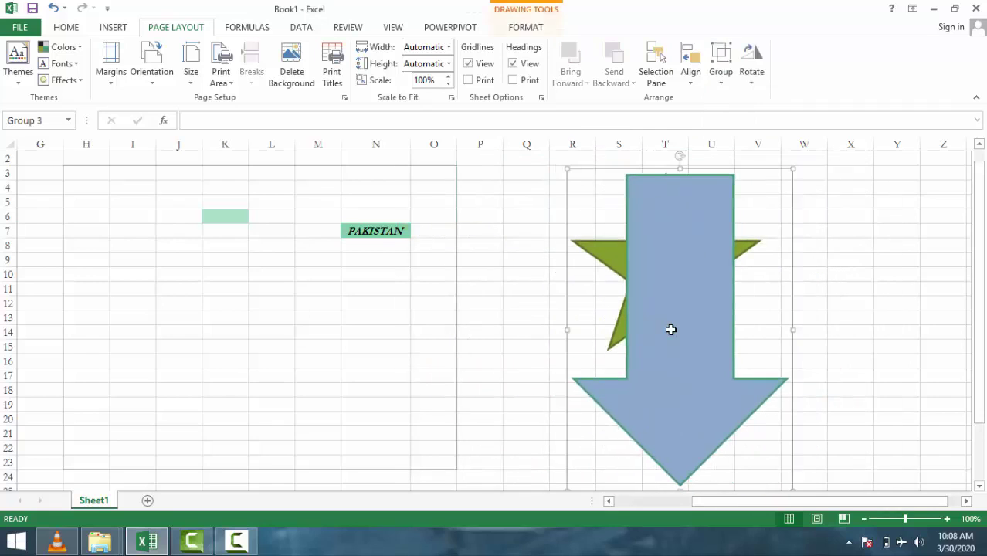
- Rotate the group left 90° so the arrow points right
key(alt+p)
key(a)
key(y)
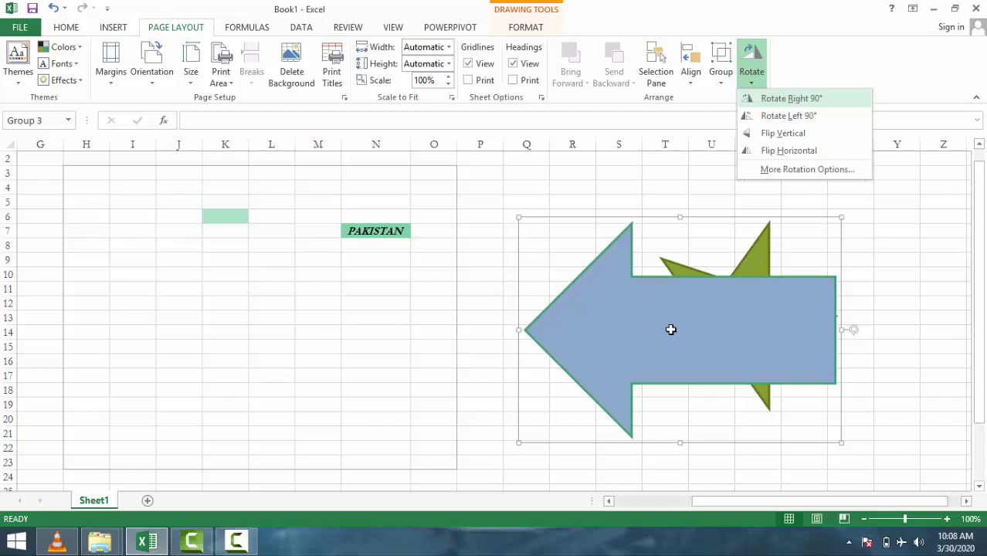
key(Down)
key(Down)
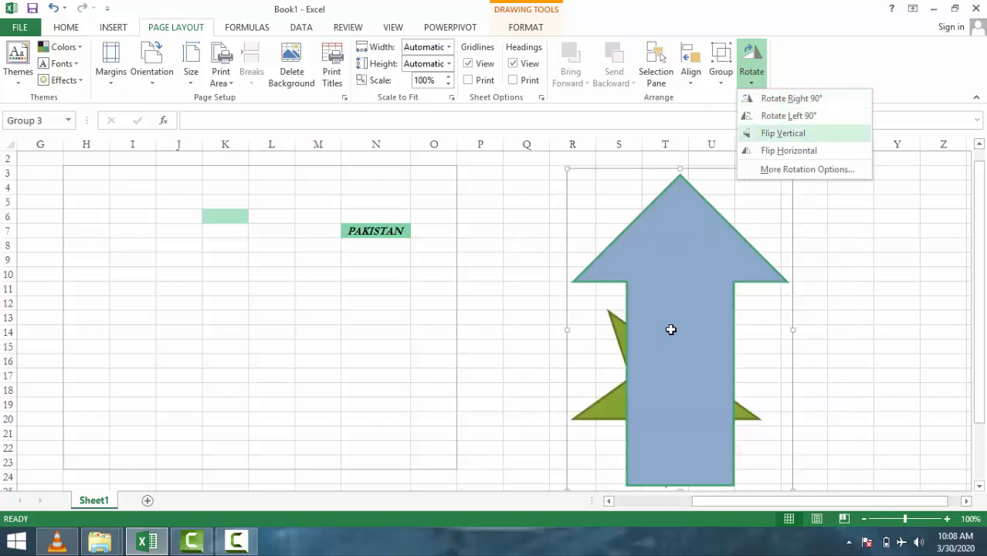
key(Down)
key(Up)
key(Up)
key(Down)
key(Up)
key(Return)
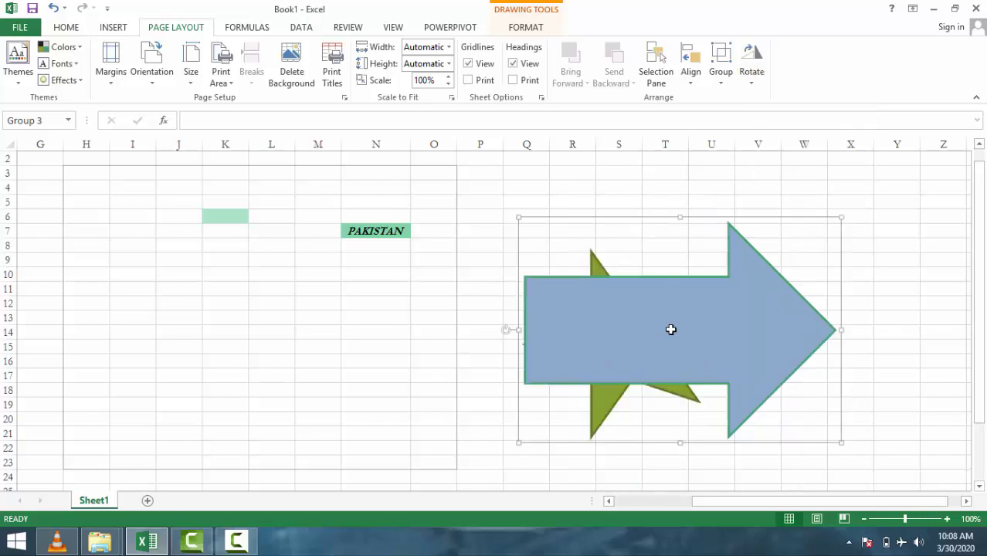